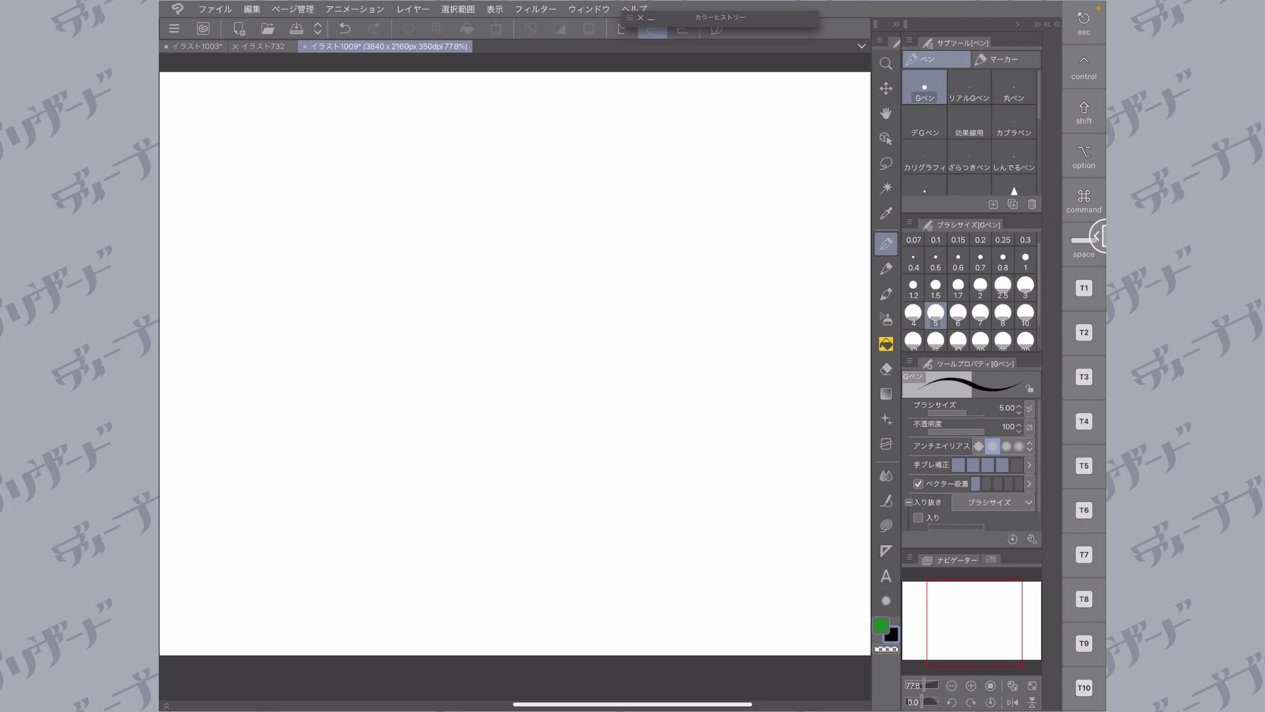
- Duplicate the default Gペン sub tool under the name Gペン 2
{"action": "left_click", "coordinate": [924, 122]}
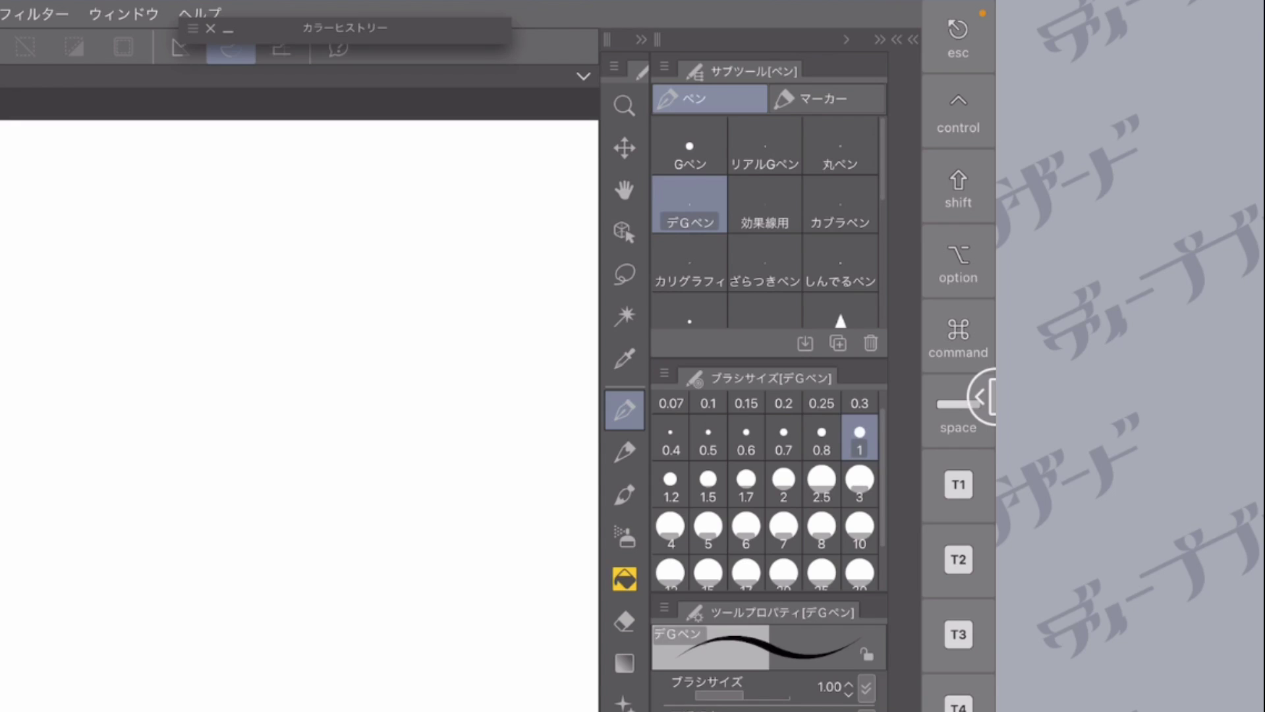
{"action": "left_click", "coordinate": [689, 146]}
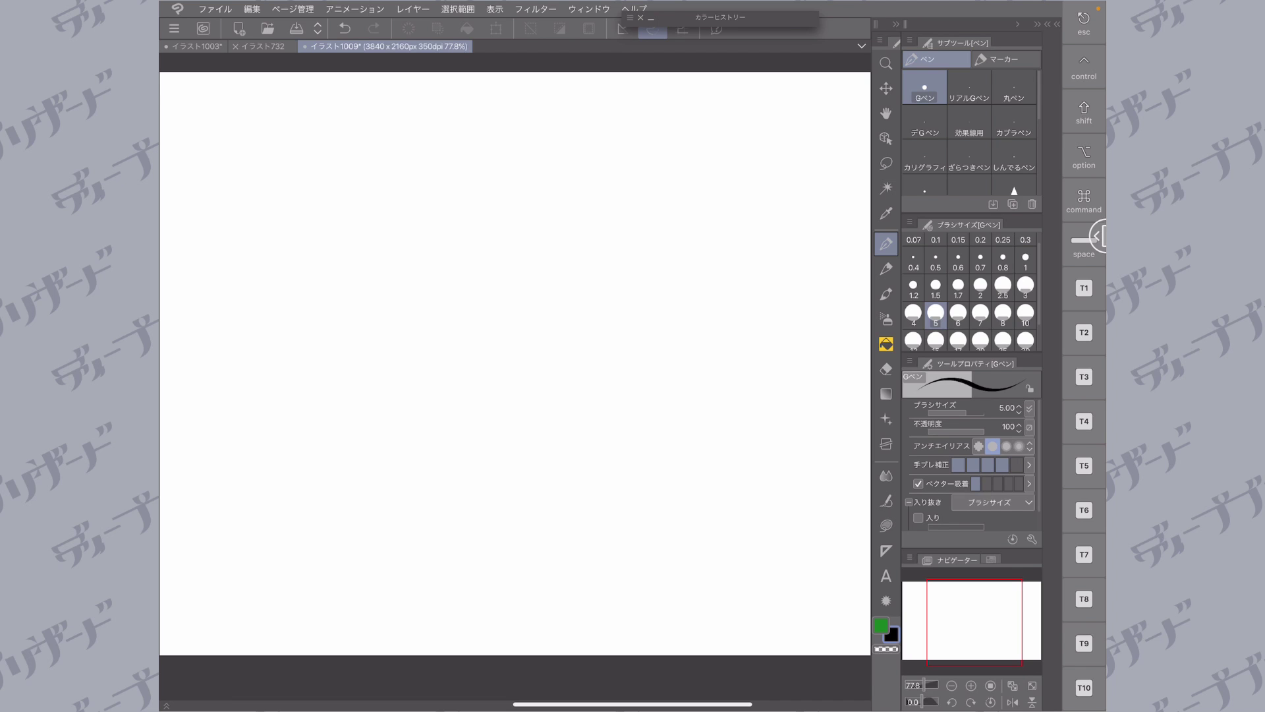
{"action": "left_click", "coordinate": [909, 41]}
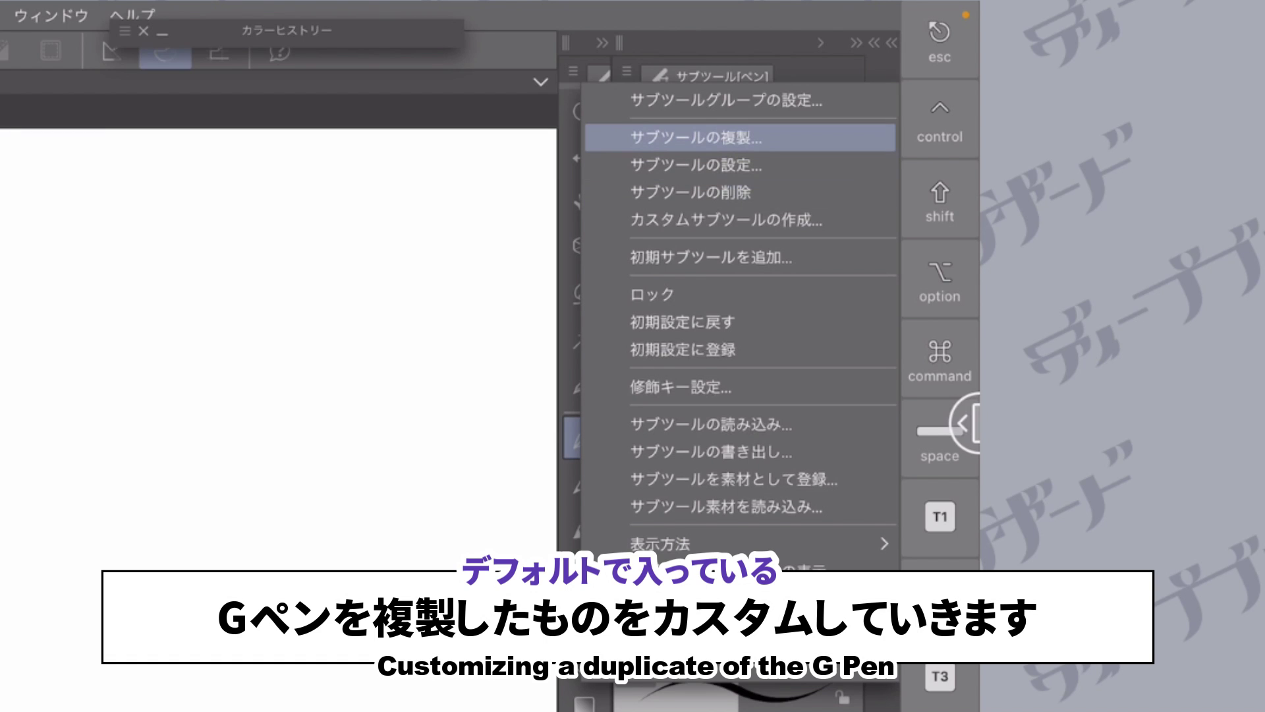
{"action": "left_click", "coordinate": [697, 137]}
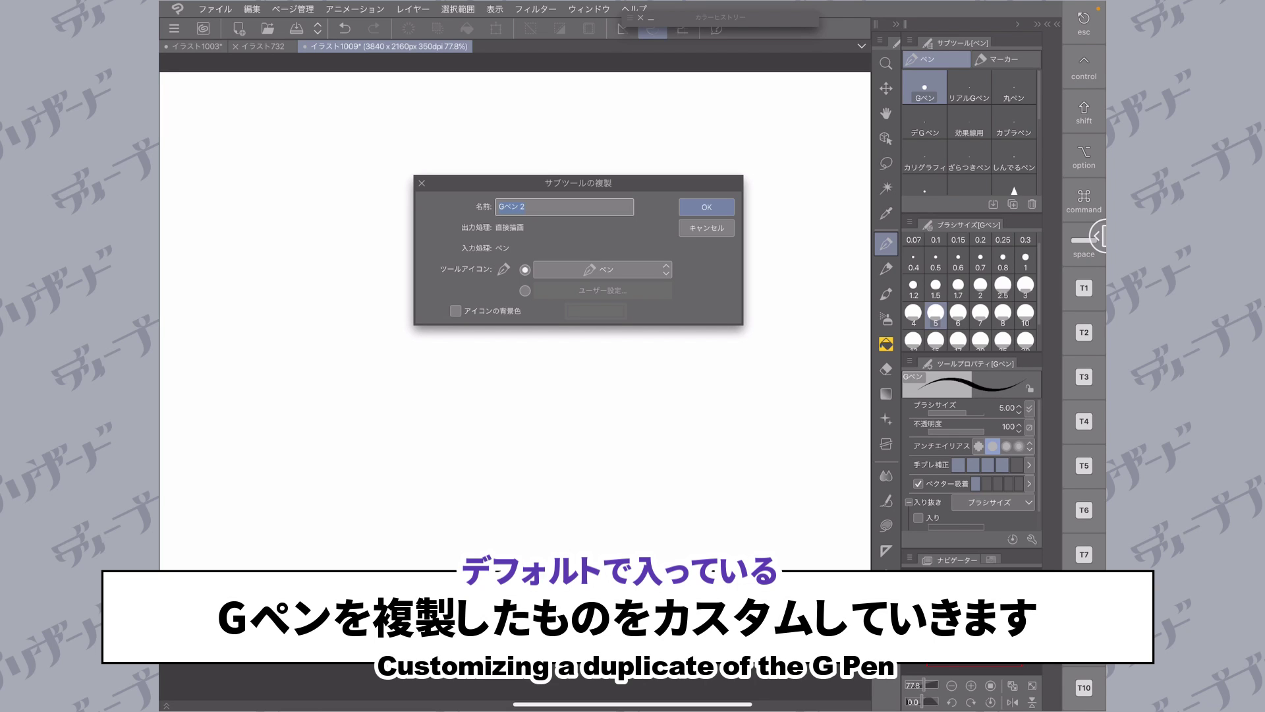
{"action": "left_click", "coordinate": [707, 207]}
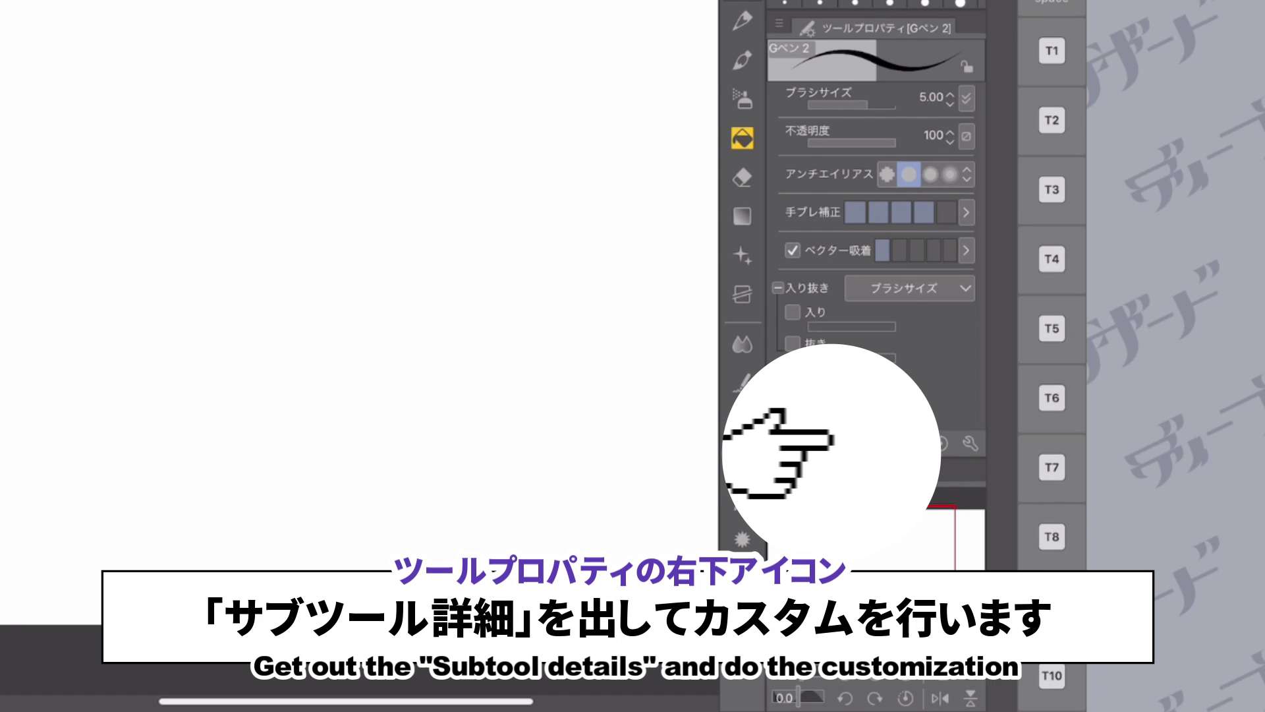
- Open the sub tool details of Gペン 2 and bring up its はみ出し防止 settings
{"action": "left_click", "coordinate": [970, 444]}
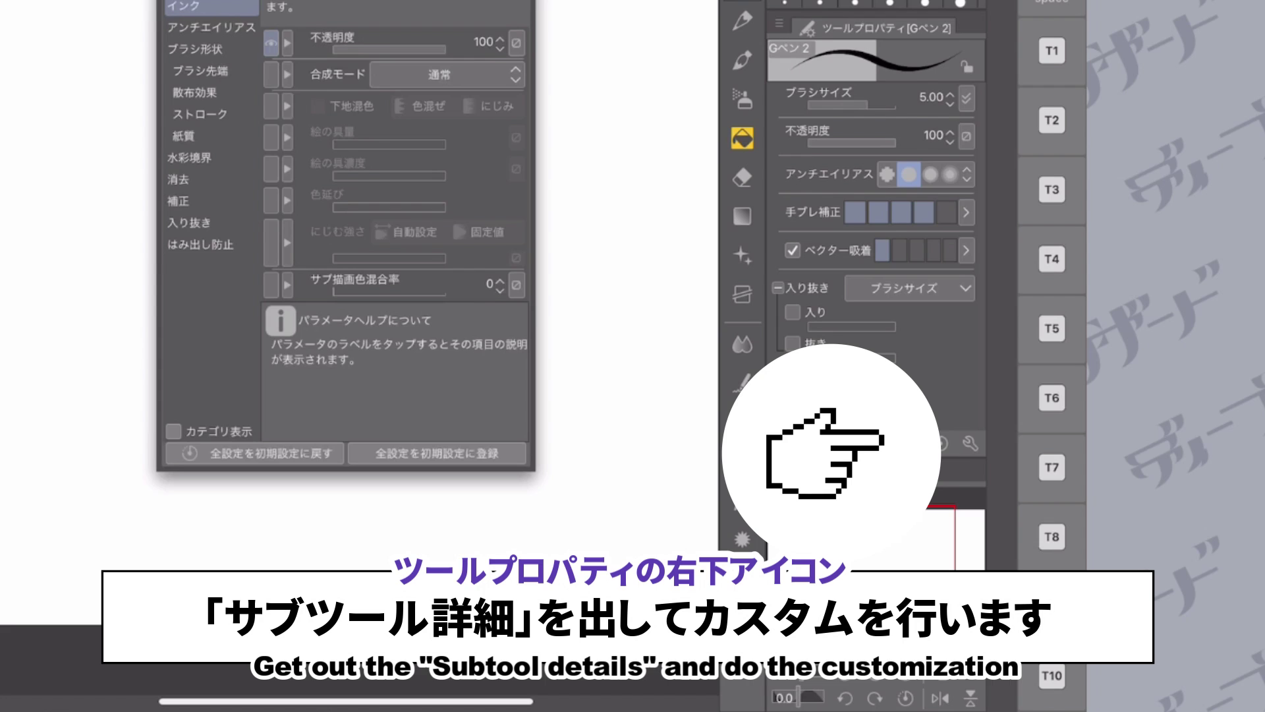
{"action": "left_click_drag", "start_coordinate": [346, 6], "coordinate": [363, 1]}
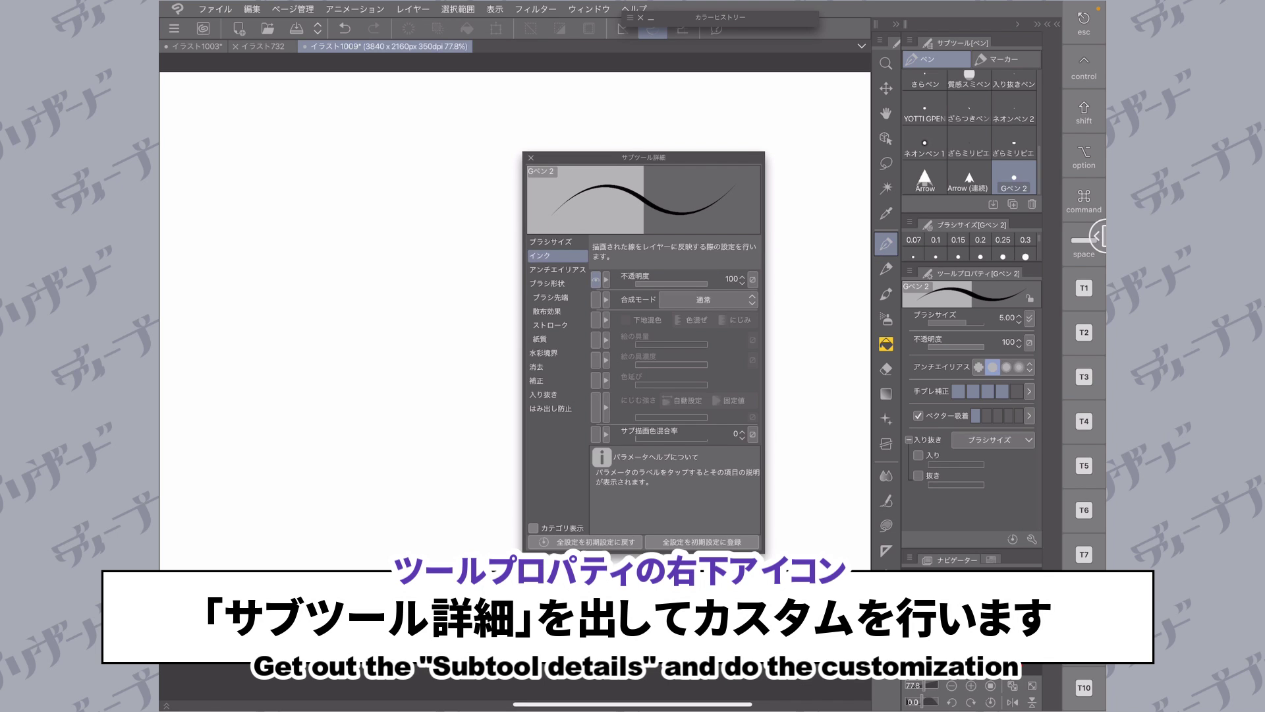
{"action": "left_click_drag", "start_coordinate": [644, 158], "coordinate": [580, 71]}
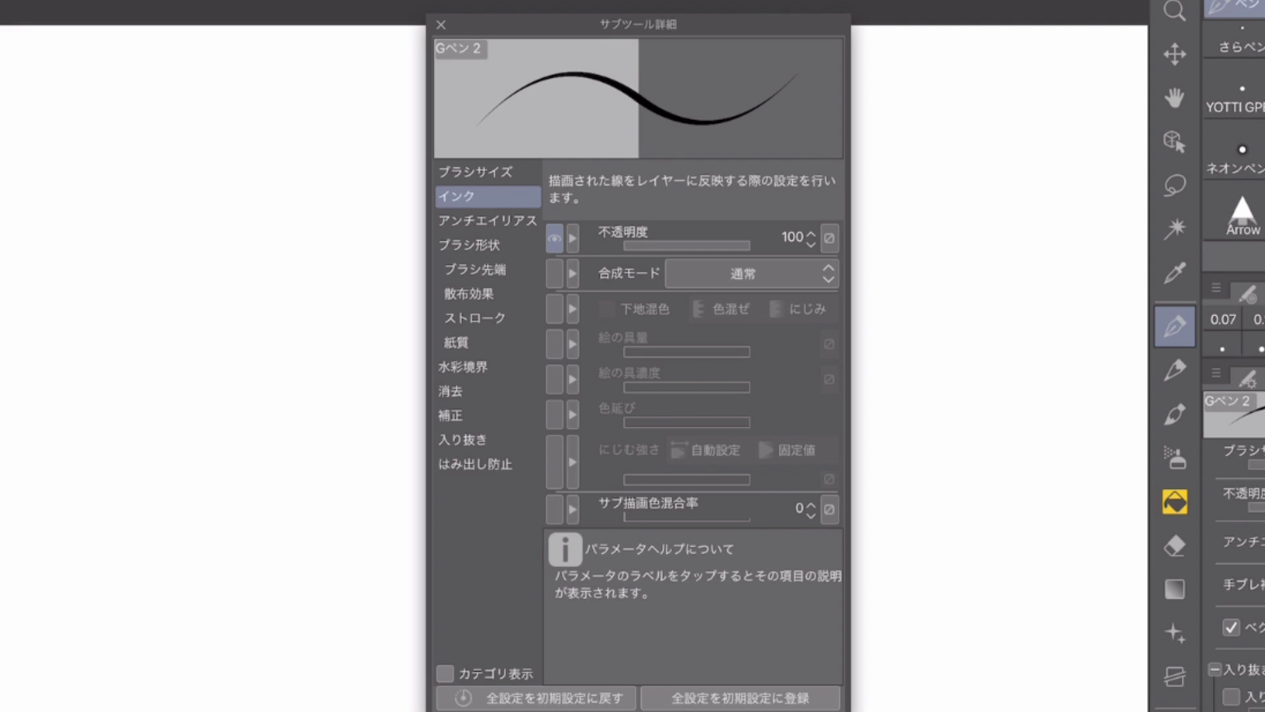
{"action": "left_click", "coordinate": [487, 464]}
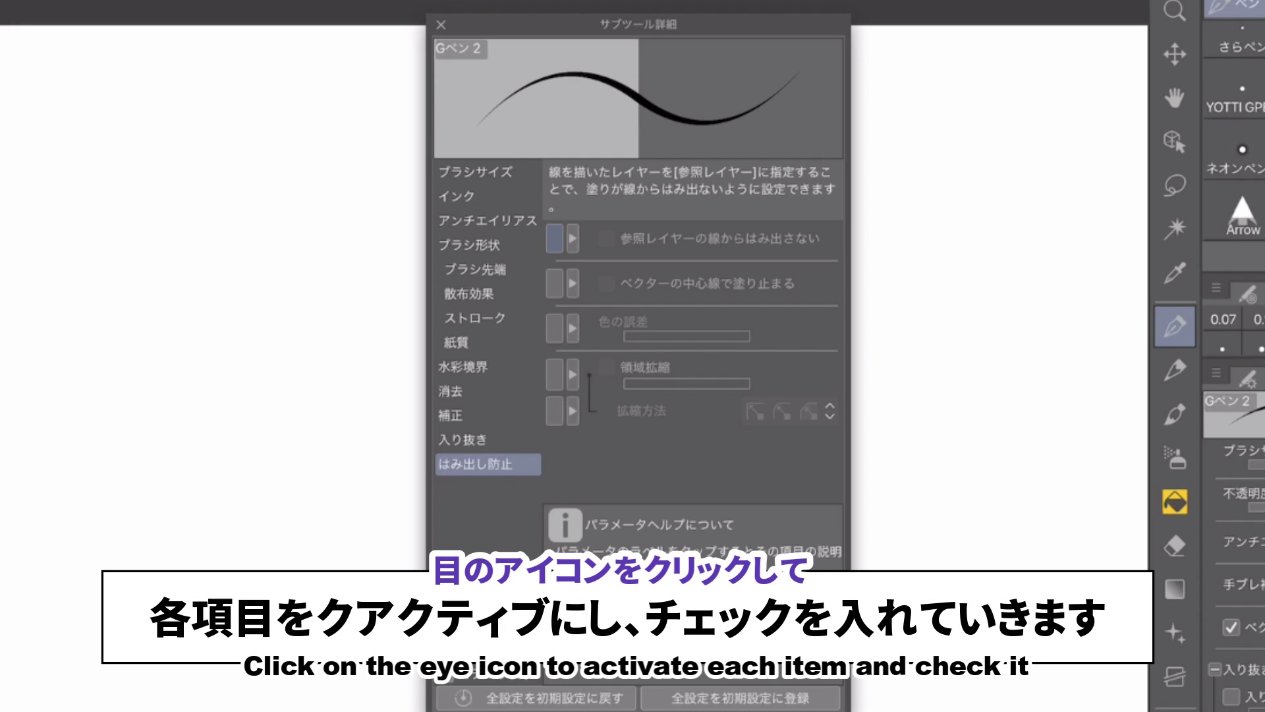
- Make all five はみ出し防止 settings of Gペン 2 visible in its tool properties
{"action": "left_click", "coordinate": [555, 239]}
{"action": "left_click", "coordinate": [555, 284]}
{"action": "left_click", "coordinate": [555, 328]}
{"action": "left_click", "coordinate": [555, 374]}
{"action": "left_click", "coordinate": [555, 411]}
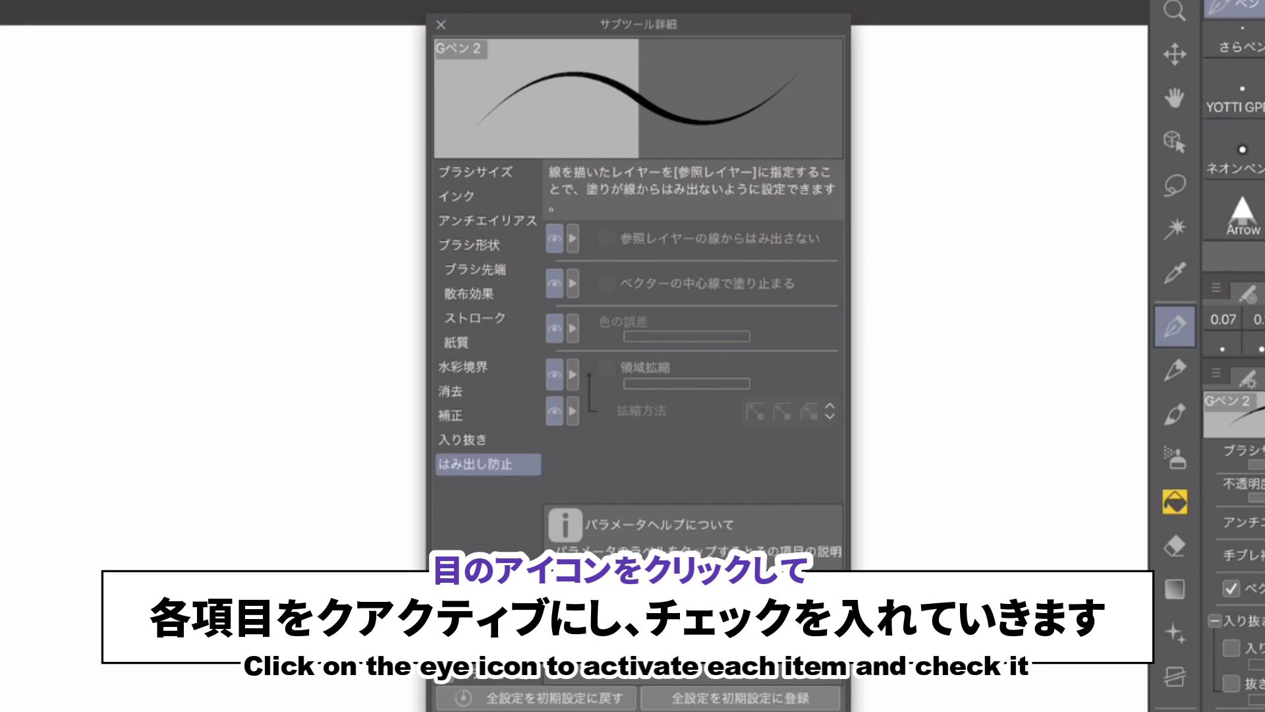
- Enable 参照レイヤーの線からはみ出さない, ベクターの中心線で塗り止まる and 領域拡縮 for Gペン 2
{"action": "left_click", "coordinate": [607, 239]}
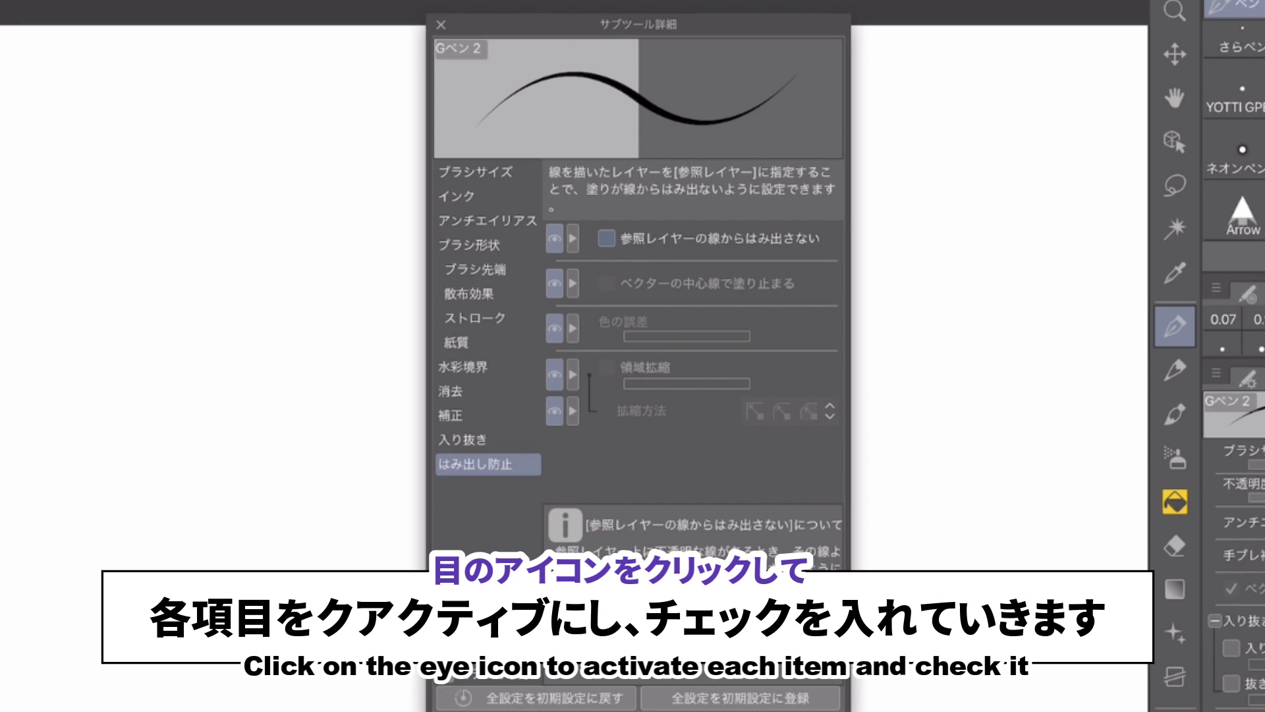
{"action": "left_click", "coordinate": [606, 238]}
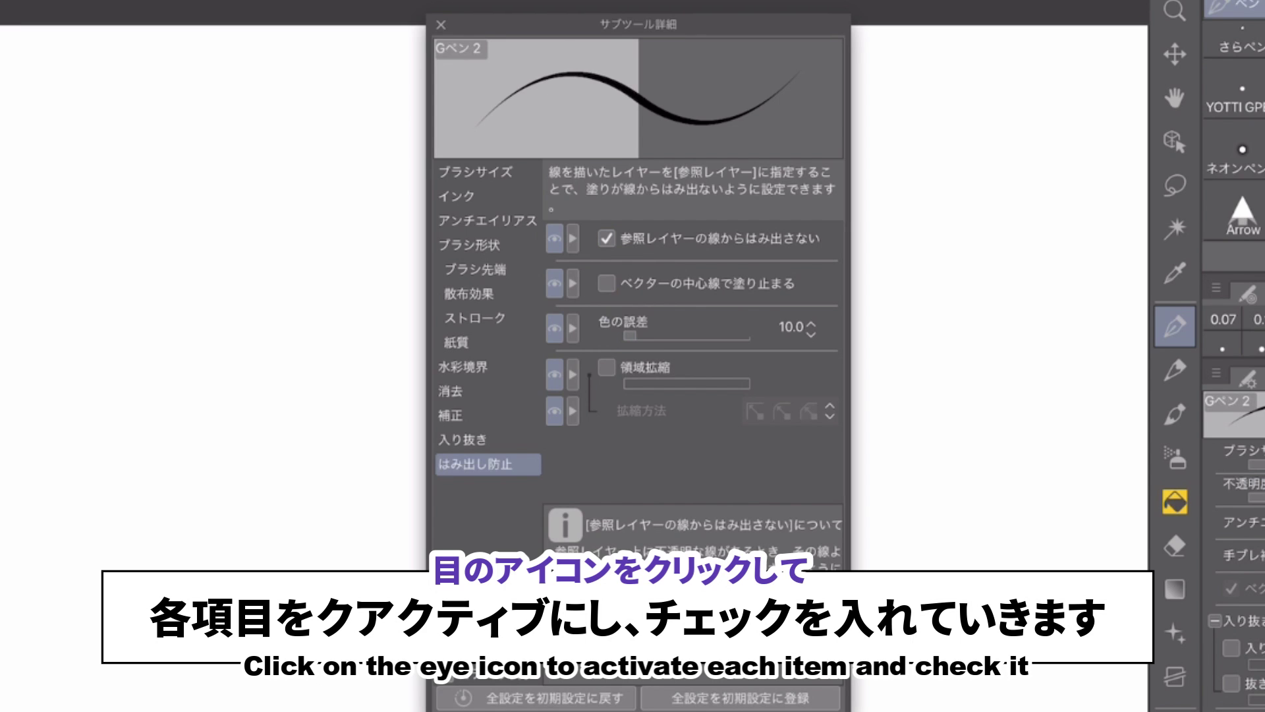
{"action": "left_click", "coordinate": [607, 284]}
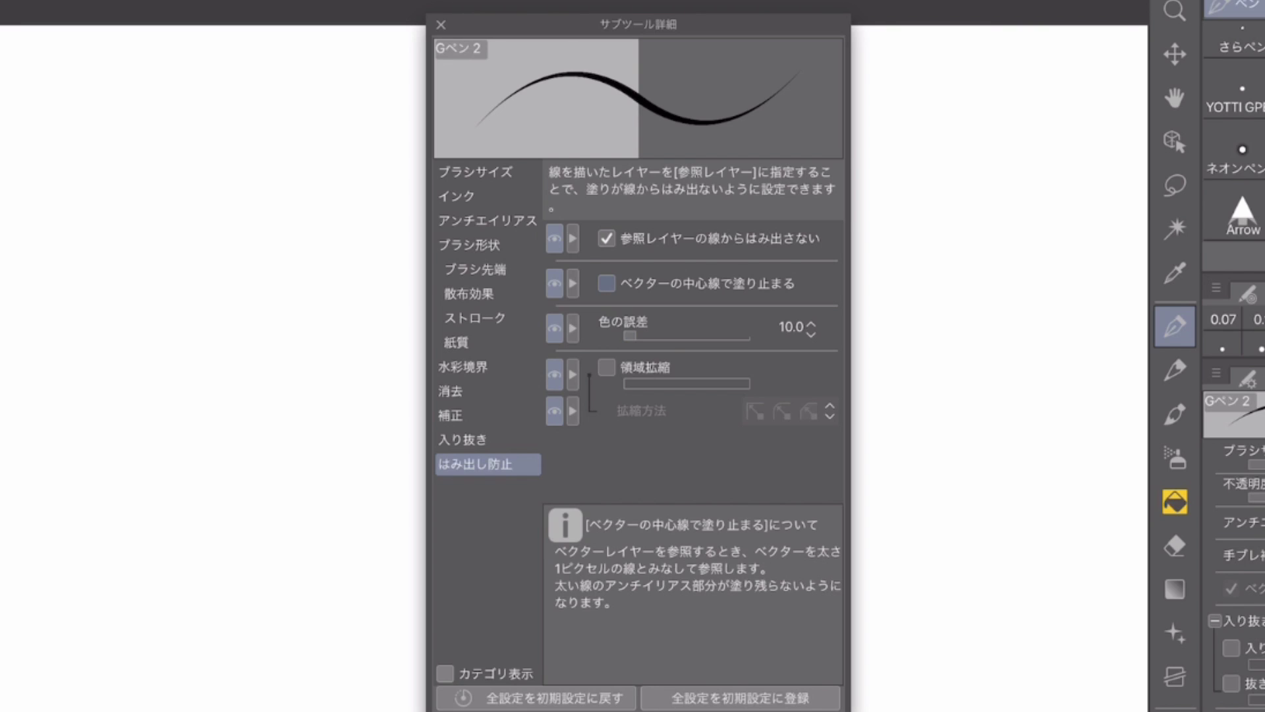
{"action": "left_click", "coordinate": [606, 284]}
{"action": "left_click", "coordinate": [606, 367]}
{"action": "left_click", "coordinate": [606, 367]}
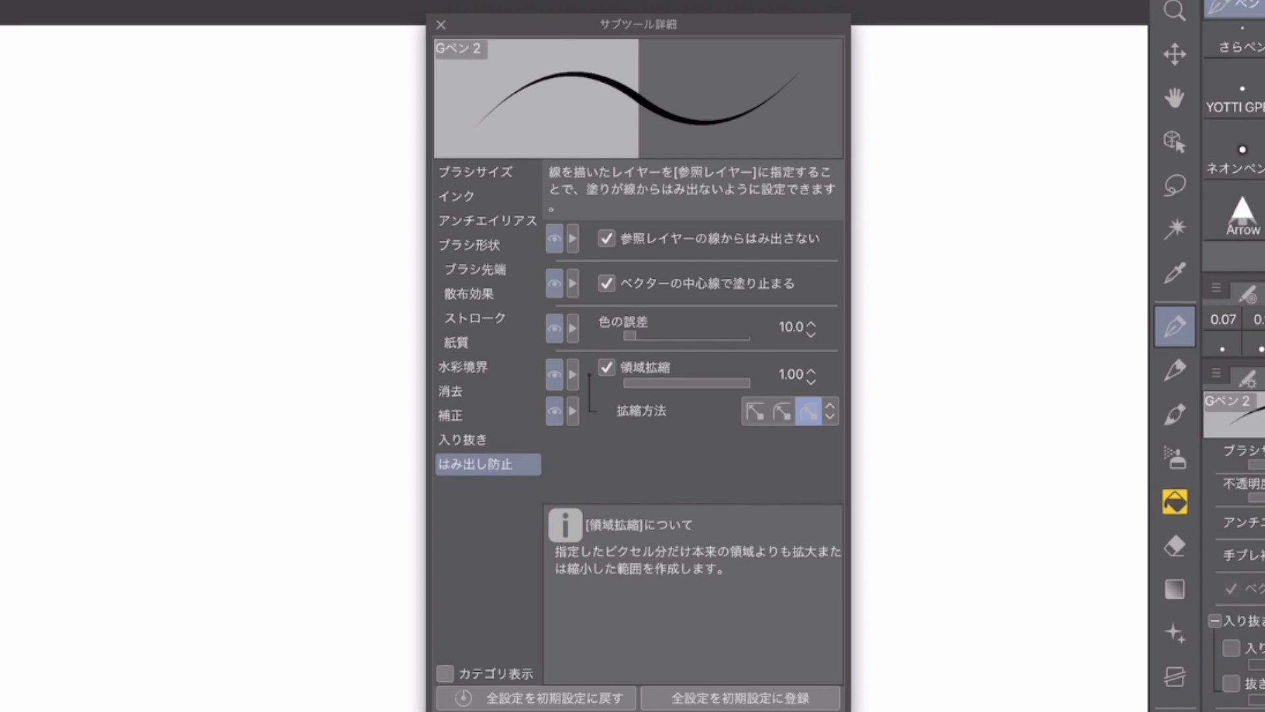
- Set 領域拡縮 to 0.10 with 拡縮方法 丸く拡張 for Gペン 2 and close its details
{"action": "left_click_drag", "start_coordinate": [735, 378], "coordinate": [688, 378]}
{"action": "left_click", "coordinate": [811, 370]}
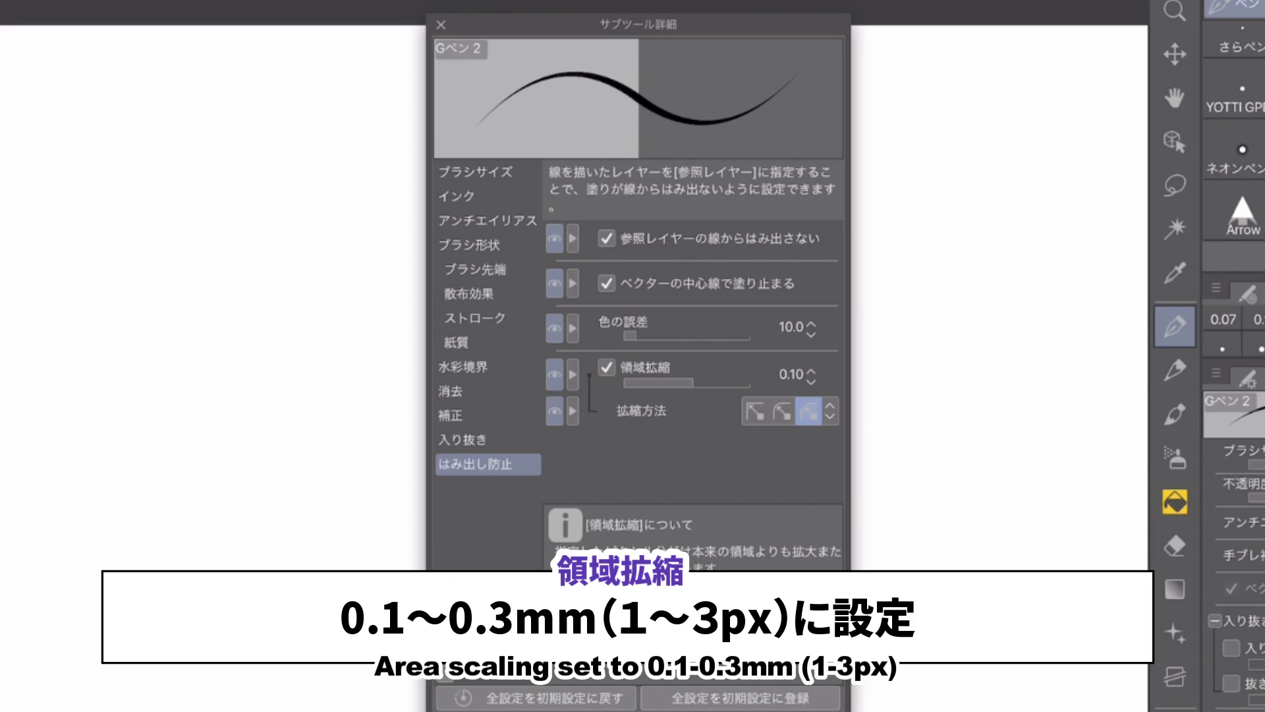
{"action": "left_click", "coordinate": [830, 411]}
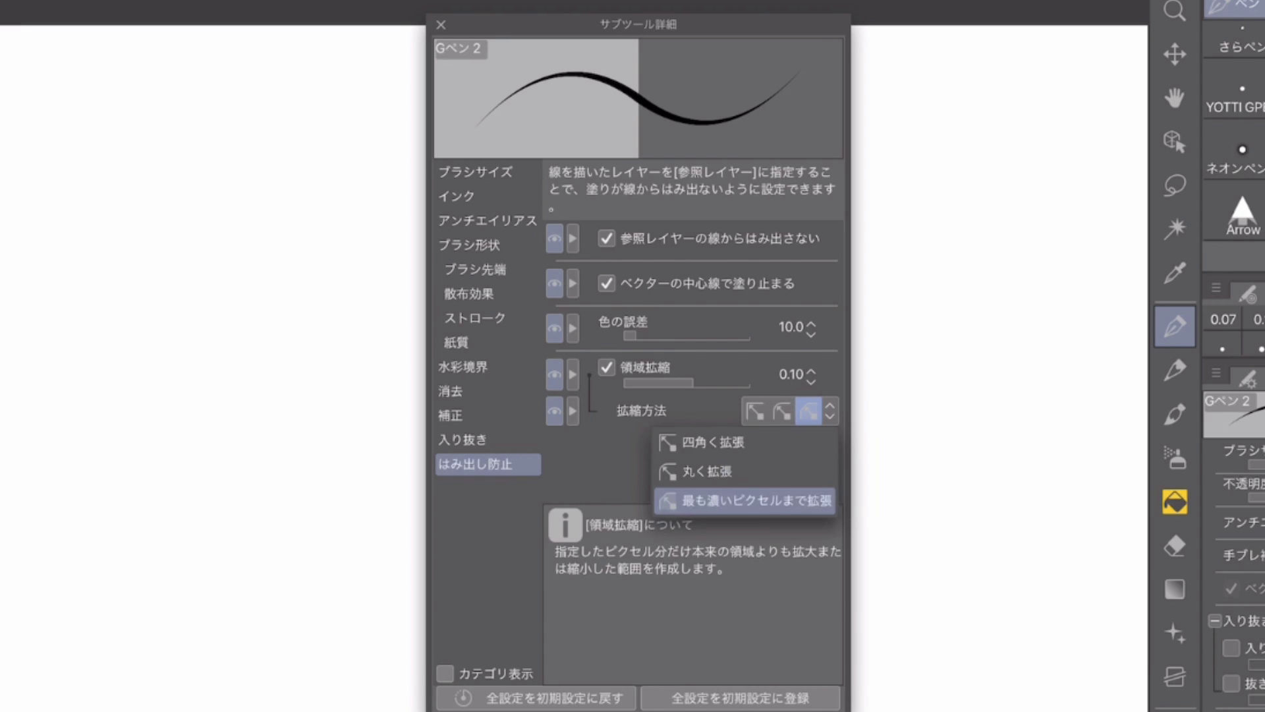
{"action": "left_click", "coordinate": [745, 472]}
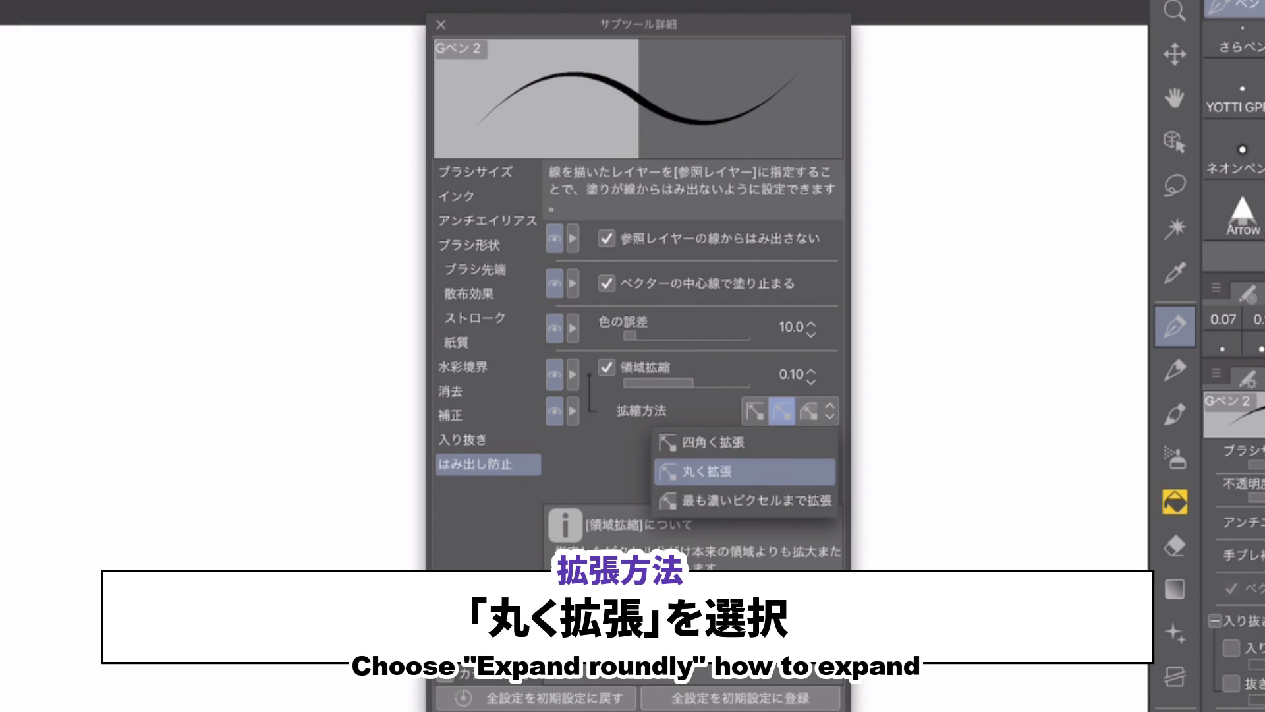
{"action": "left_click", "coordinate": [745, 471]}
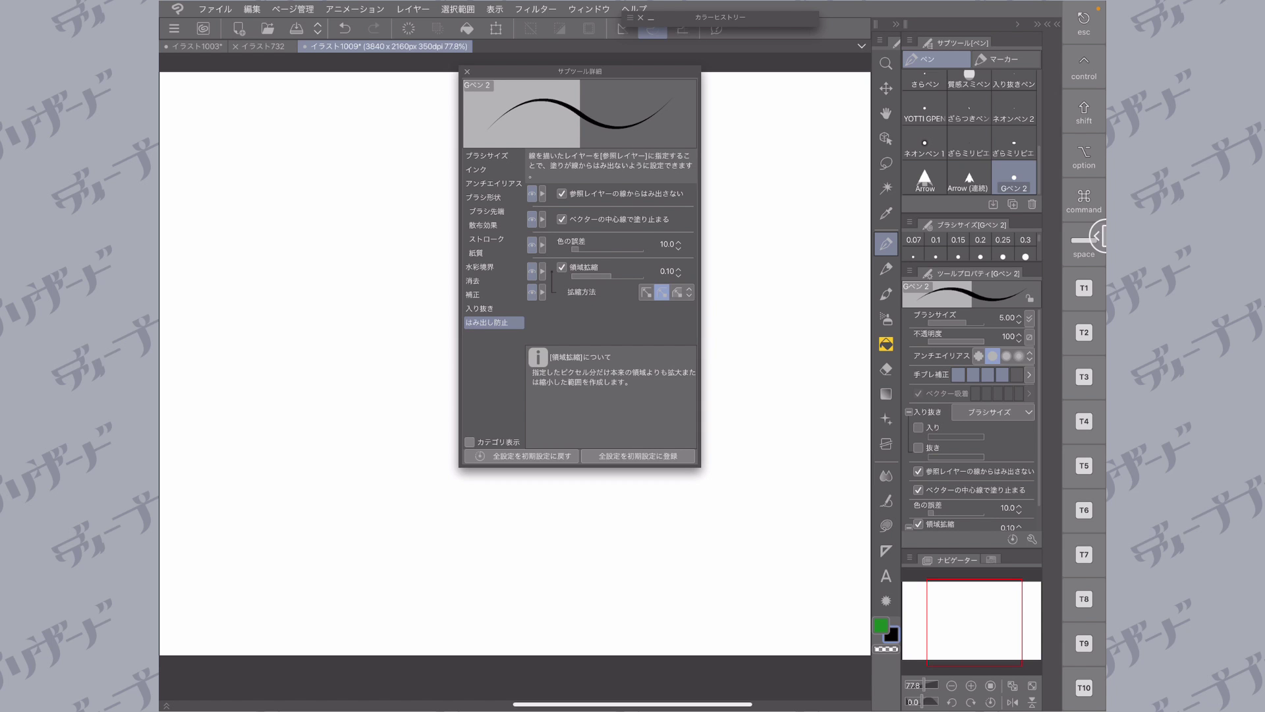
{"action": "left_click", "coordinate": [468, 72]}
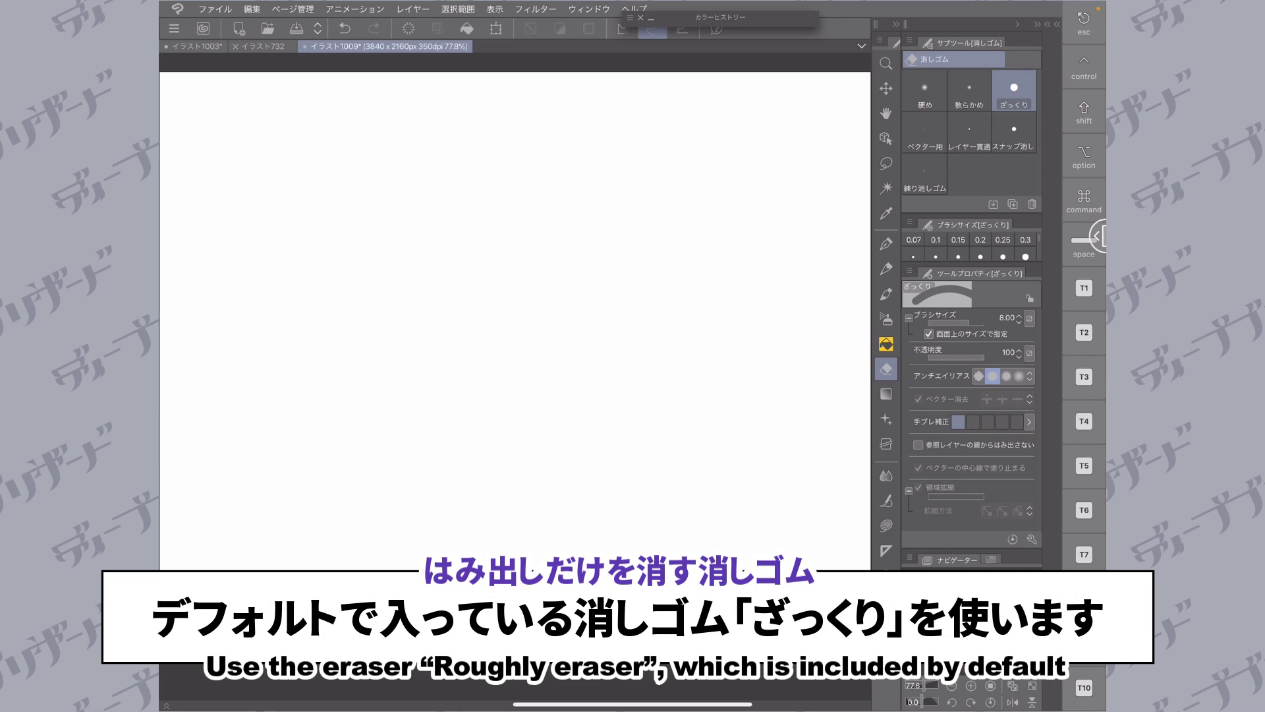
- Duplicate the ざっくり eraser sub tool under the name ざっくり 2
{"action": "left_click", "coordinate": [910, 41]}
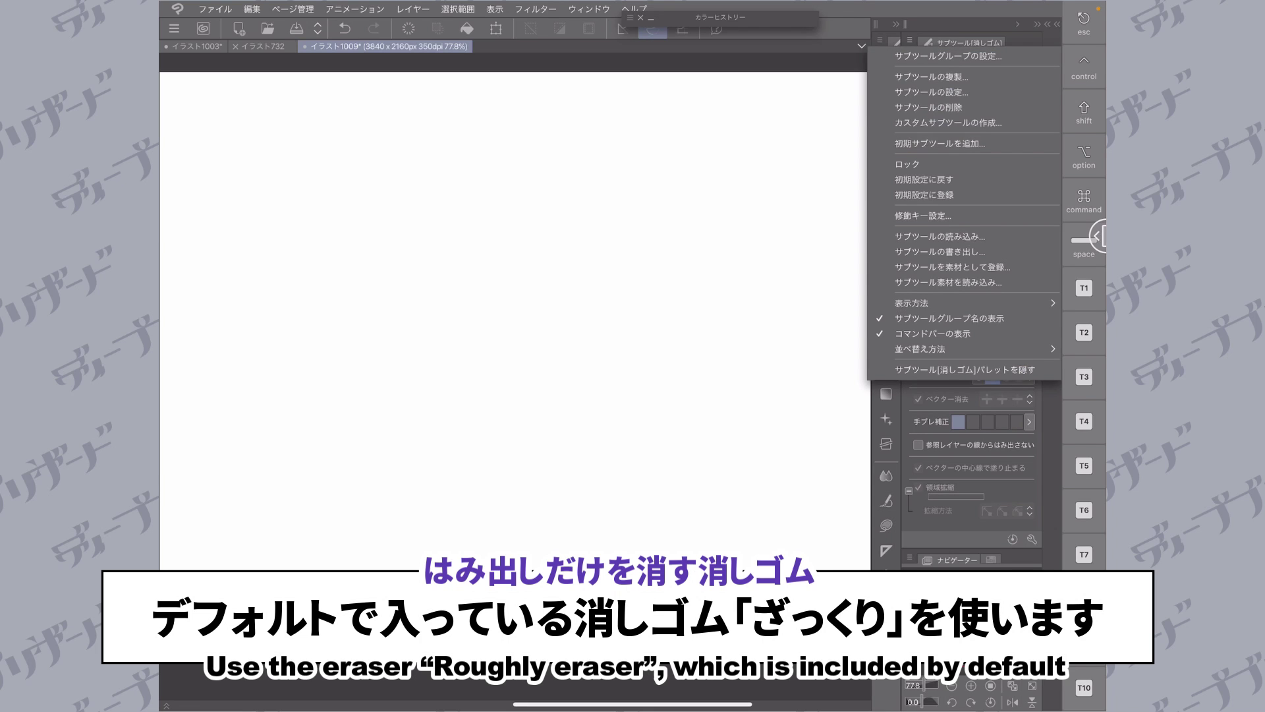
{"action": "left_click", "coordinate": [931, 76]}
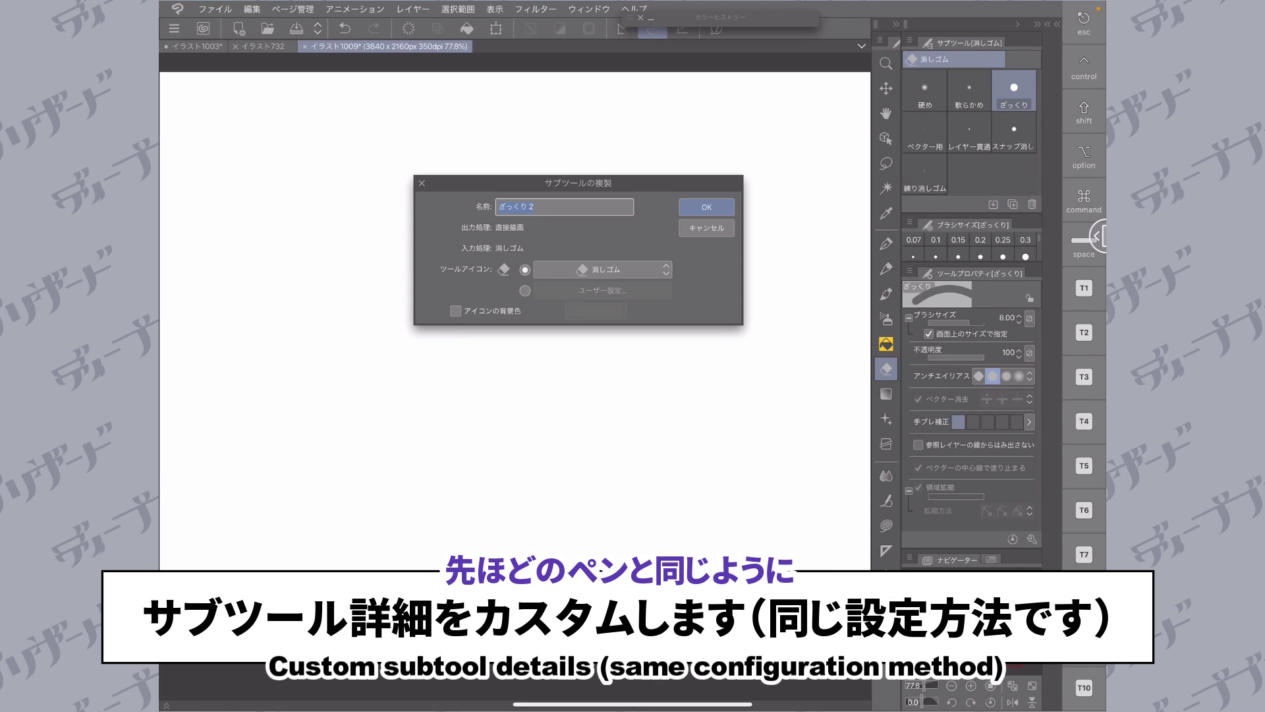
{"action": "left_click", "coordinate": [707, 207]}
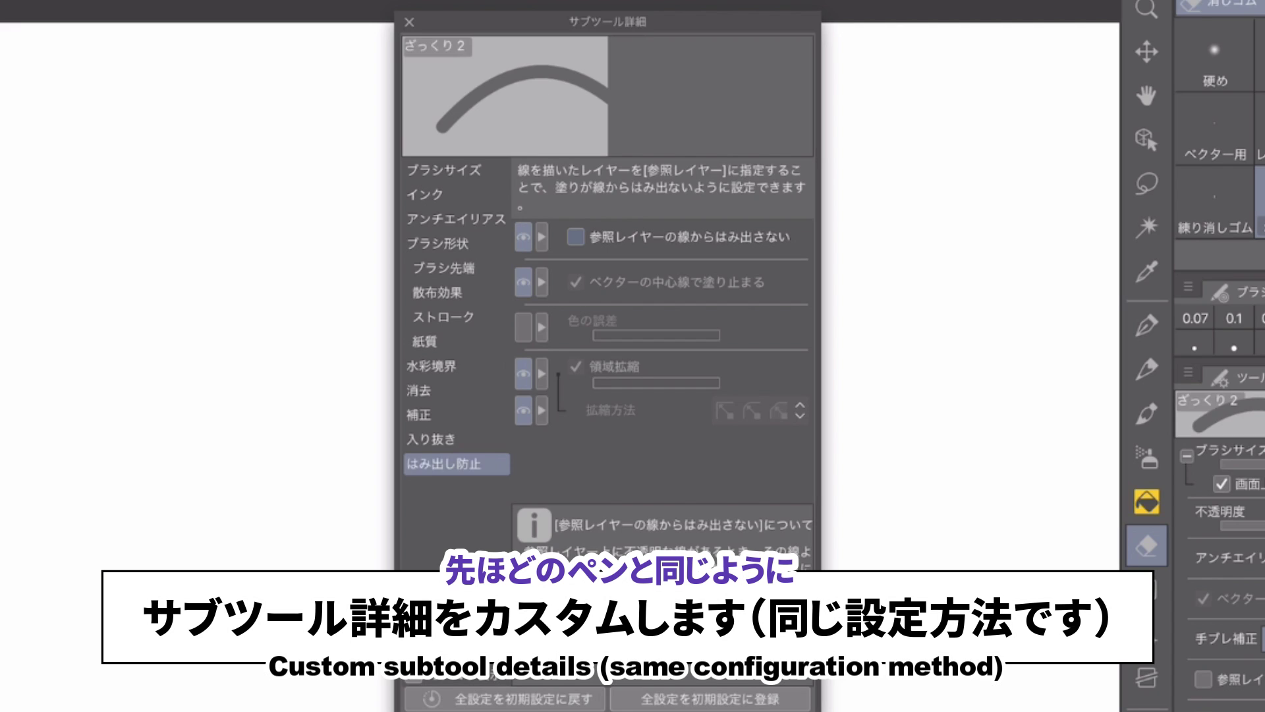
- Enable 参照レイヤーの線からはみ出さない for the ざっくり 2 eraser, with 領域拡縮 at 0.10 and 拡縮方法 丸く拡張
{"action": "left_click", "coordinate": [562, 193]}
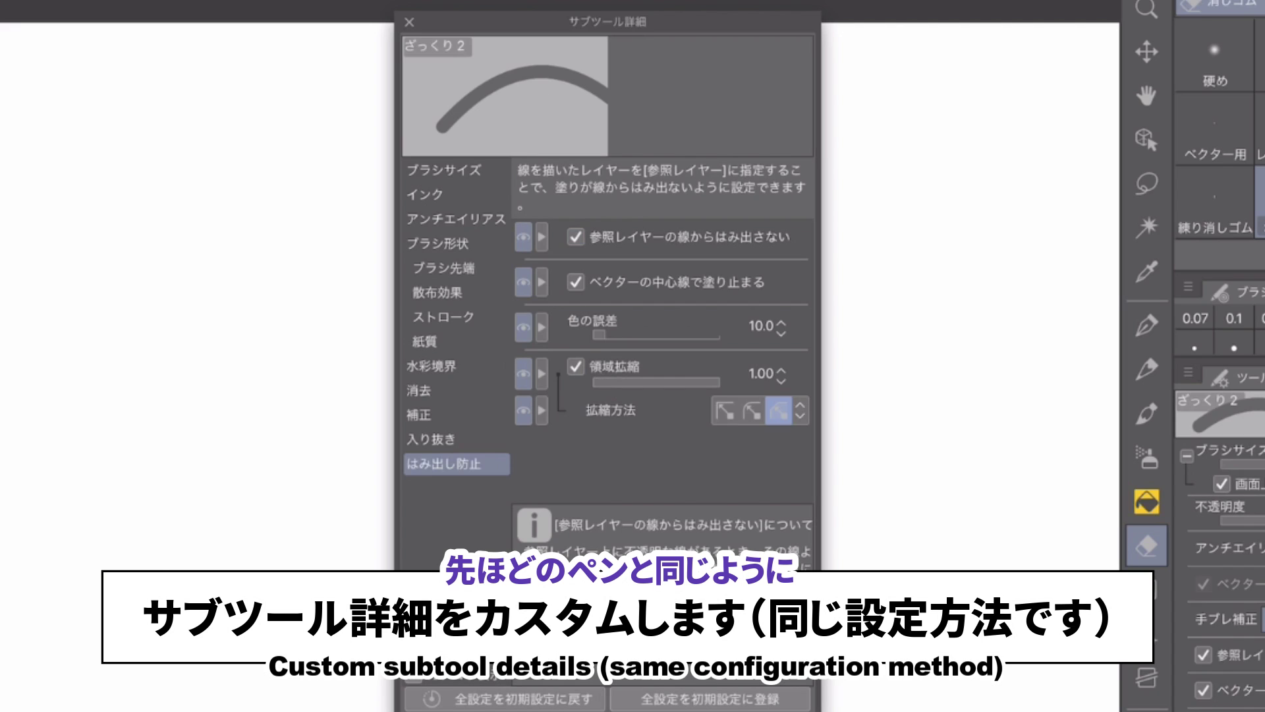
{"action": "left_click_drag", "start_coordinate": [718, 382], "coordinate": [662, 381]}
{"action": "left_click", "coordinate": [800, 410]}
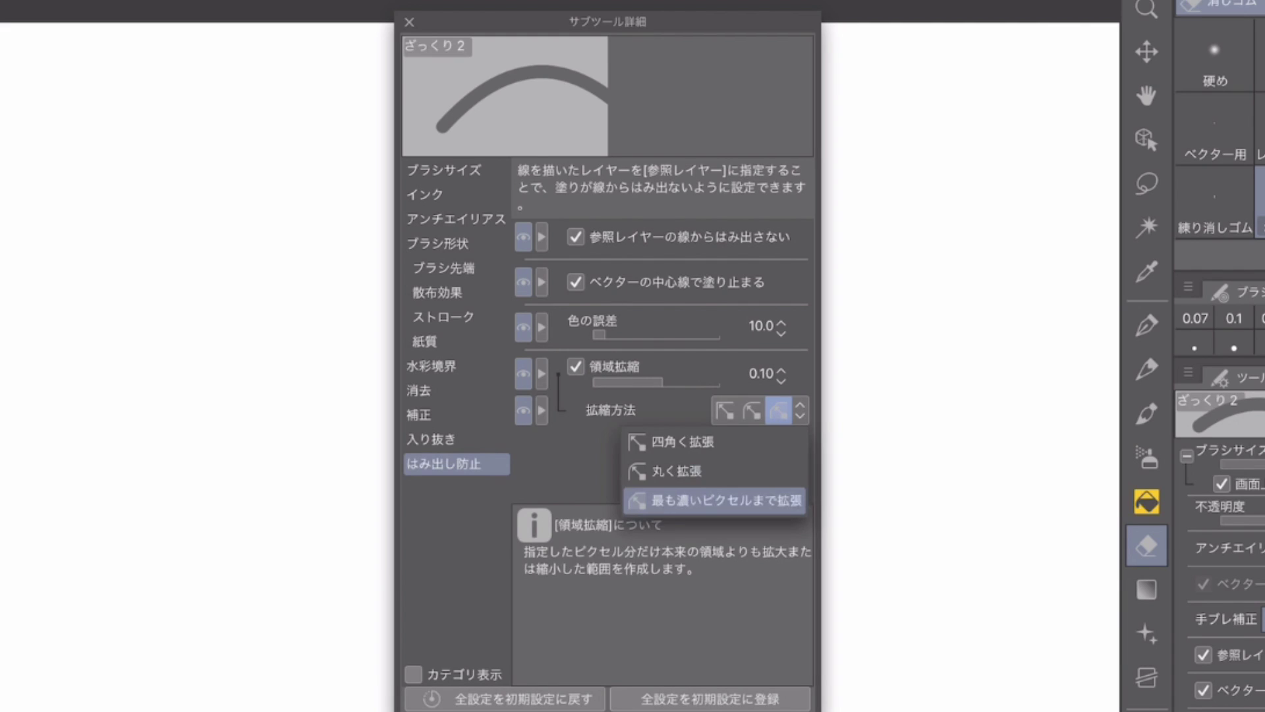
{"action": "left_click", "coordinate": [677, 471]}
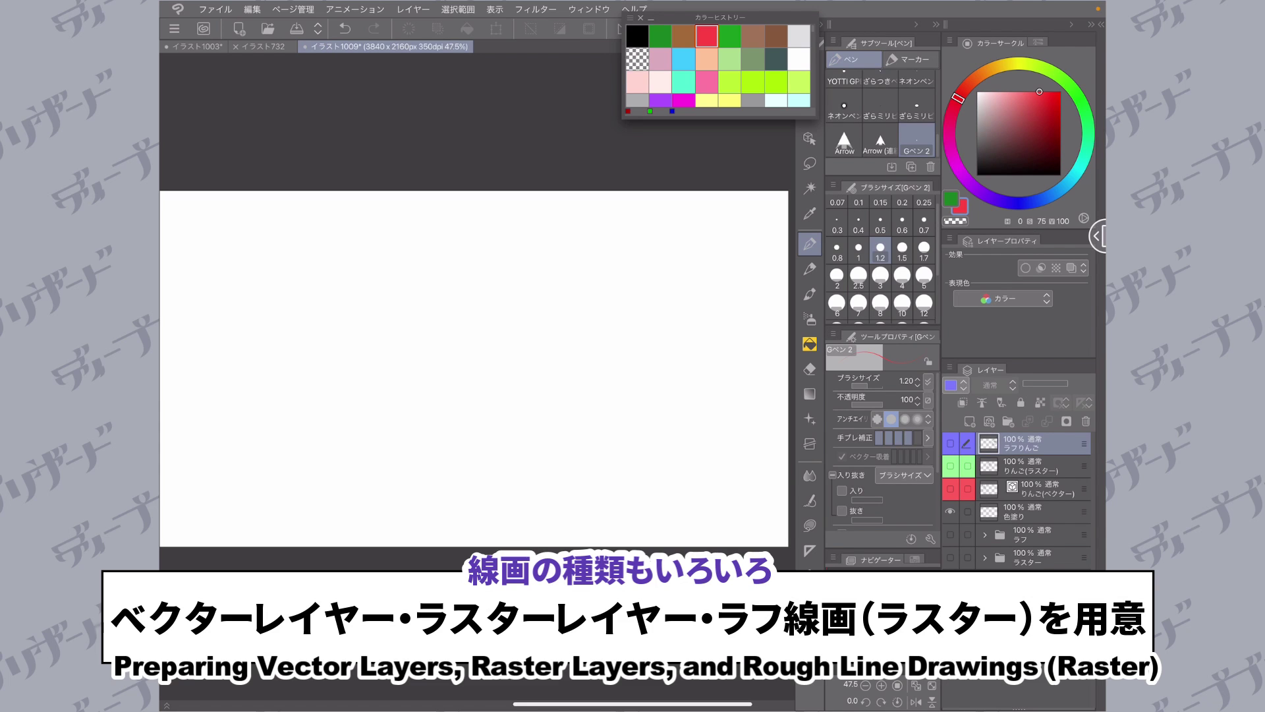
- Show the three apple line art layers りんご(ベクター), りんご(ラスター) and ラフりんご
{"action": "left_click", "coordinate": [950, 489]}
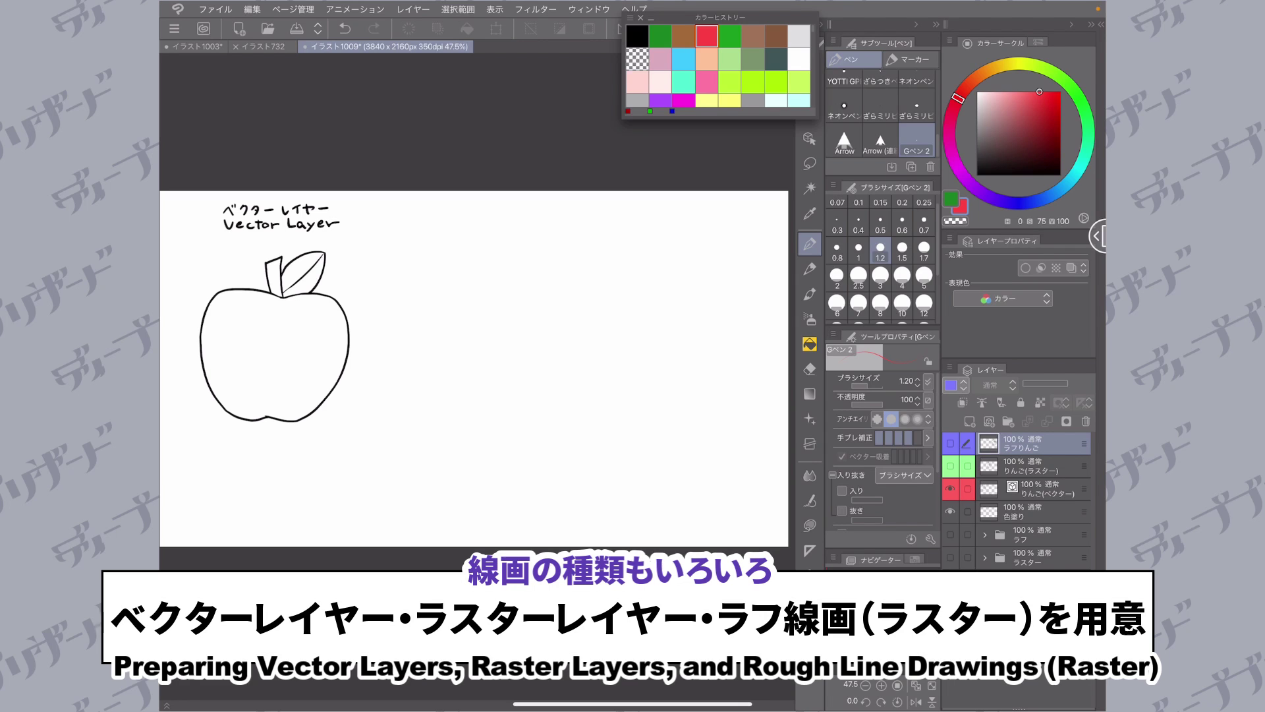
{"action": "left_click", "coordinate": [950, 466]}
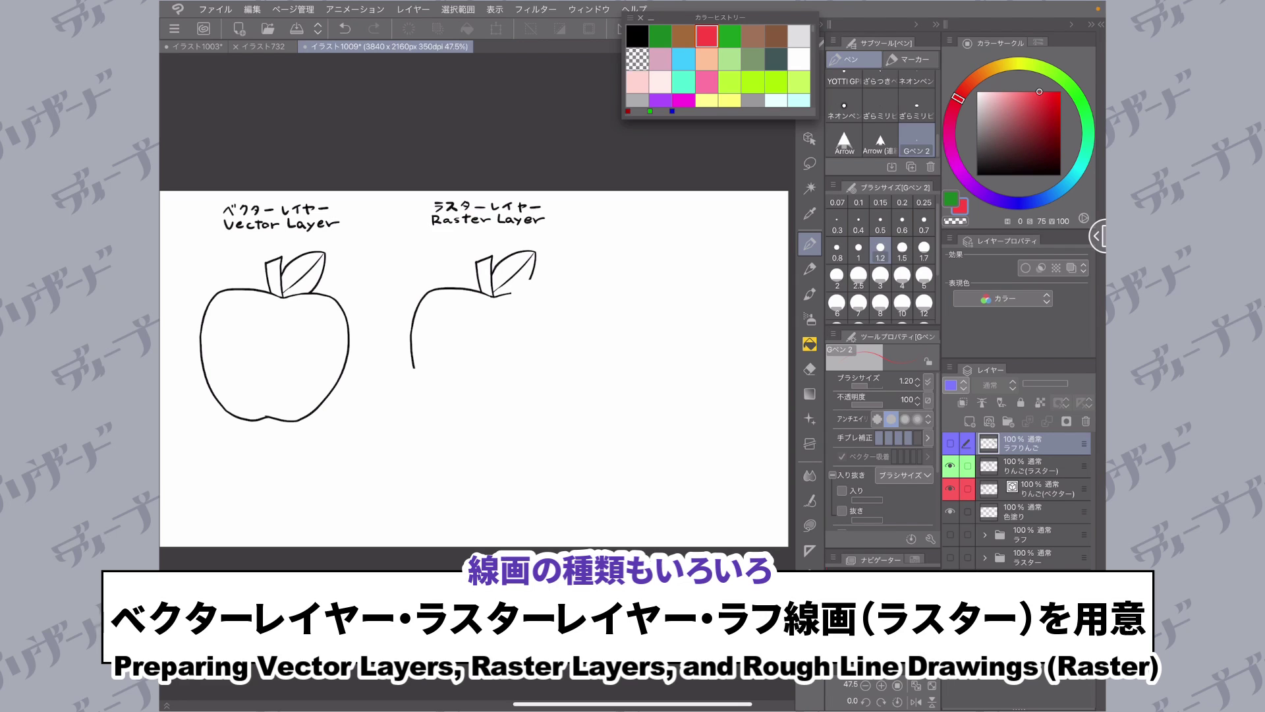
{"action": "left_click", "coordinate": [950, 443]}
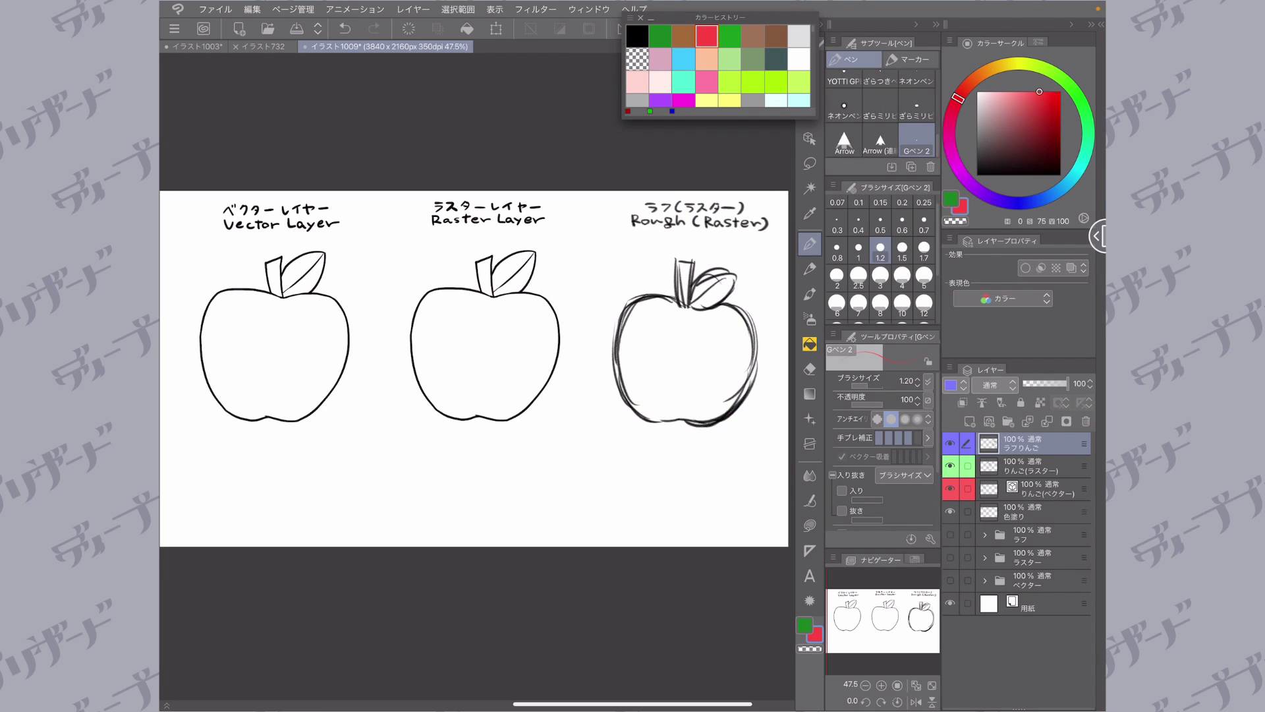
- Set the りんご(ベクター) layer as the reference layer and check its reference mark from another layer
{"action": "left_click", "coordinate": [1046, 489]}
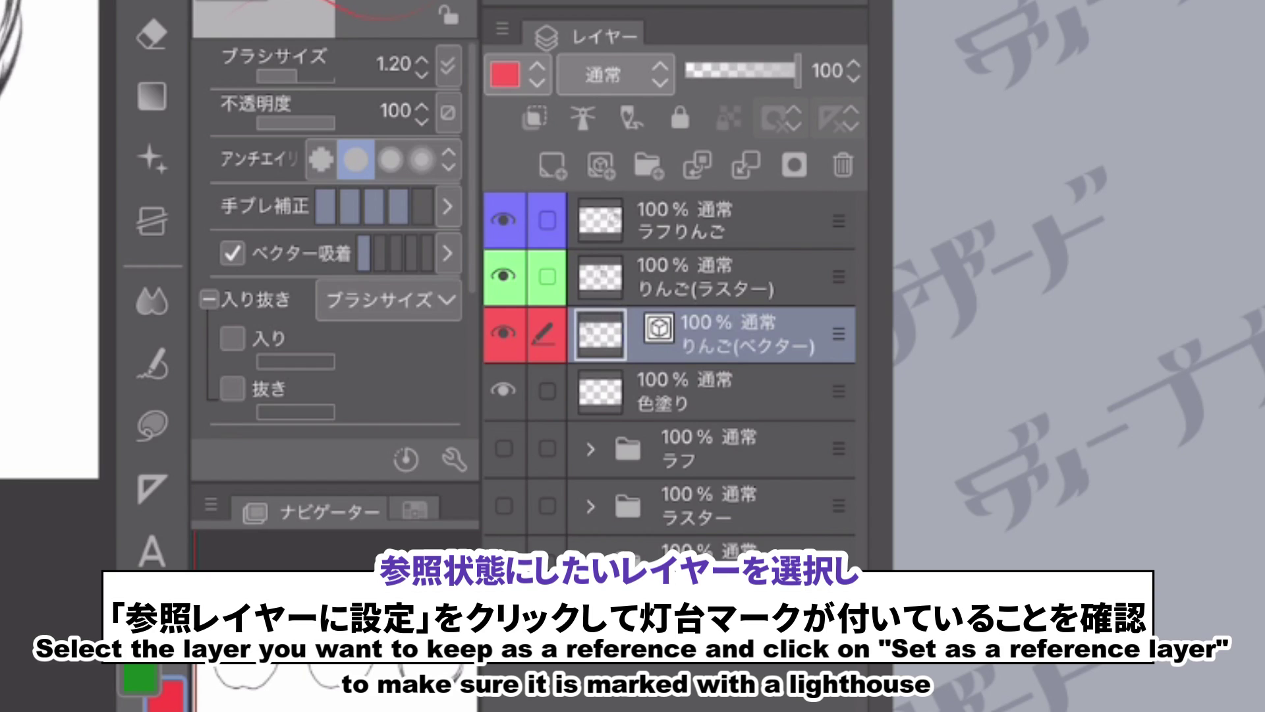
{"action": "left_click", "coordinate": [587, 126]}
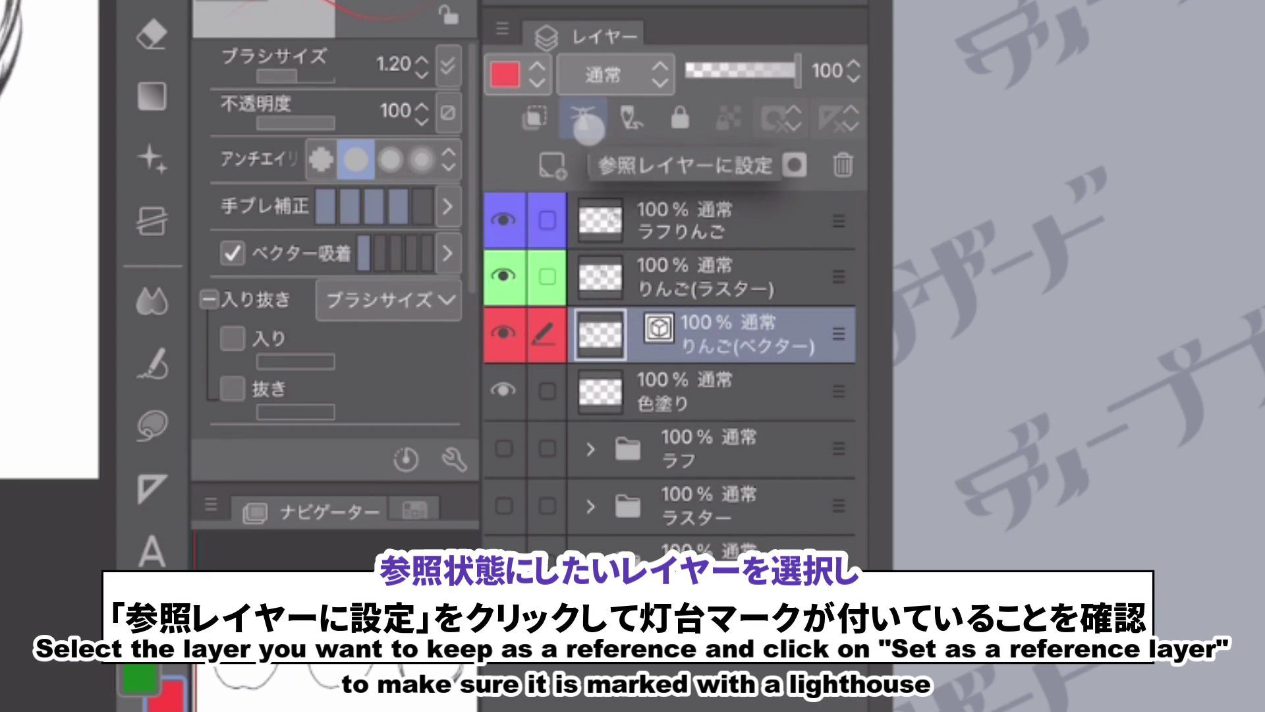
{"action": "left_click", "coordinate": [710, 381]}
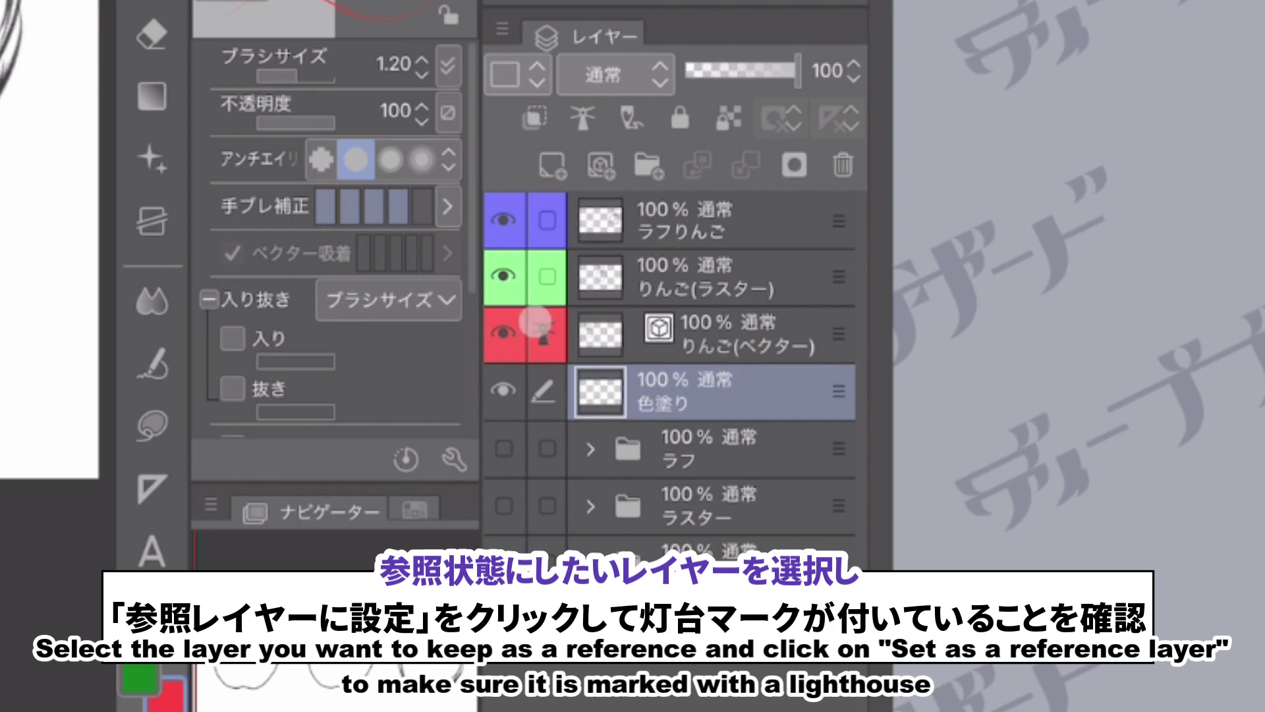
{"action": "left_click", "coordinate": [667, 319]}
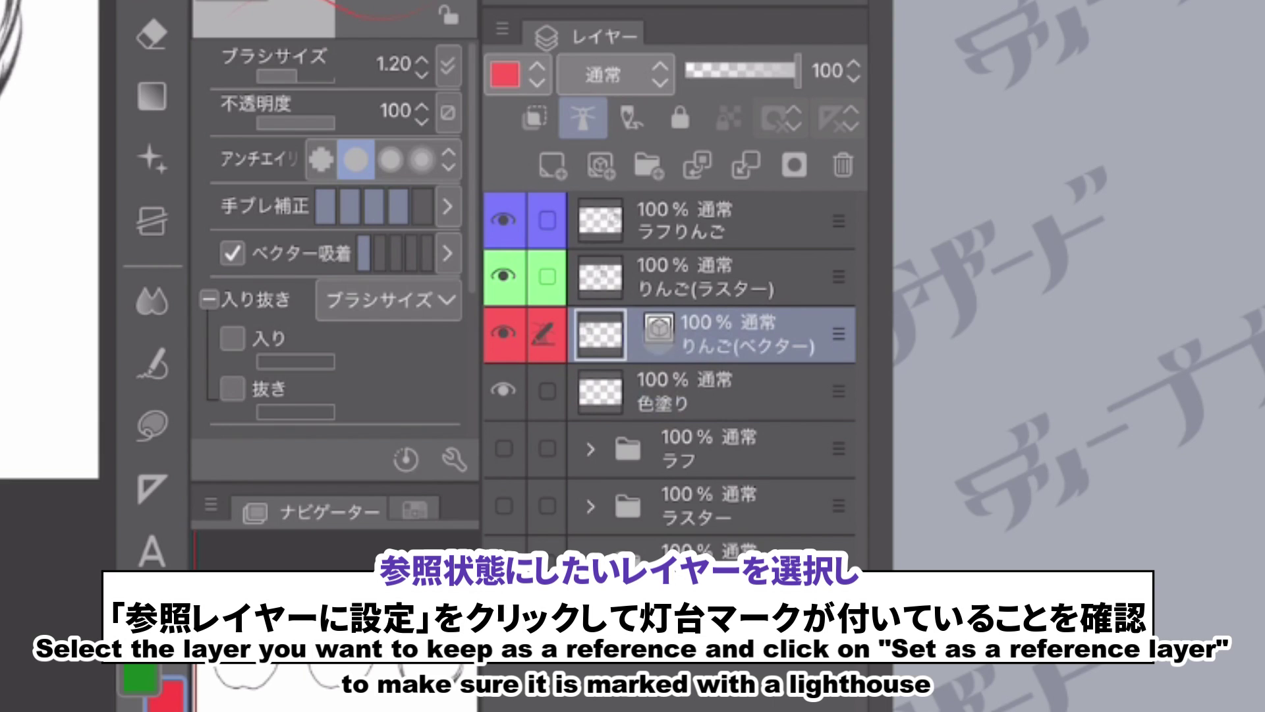
- Switch between the neighbouring layers and end with the 色塗り layer selected for painting
{"action": "left_click", "coordinate": [665, 386]}
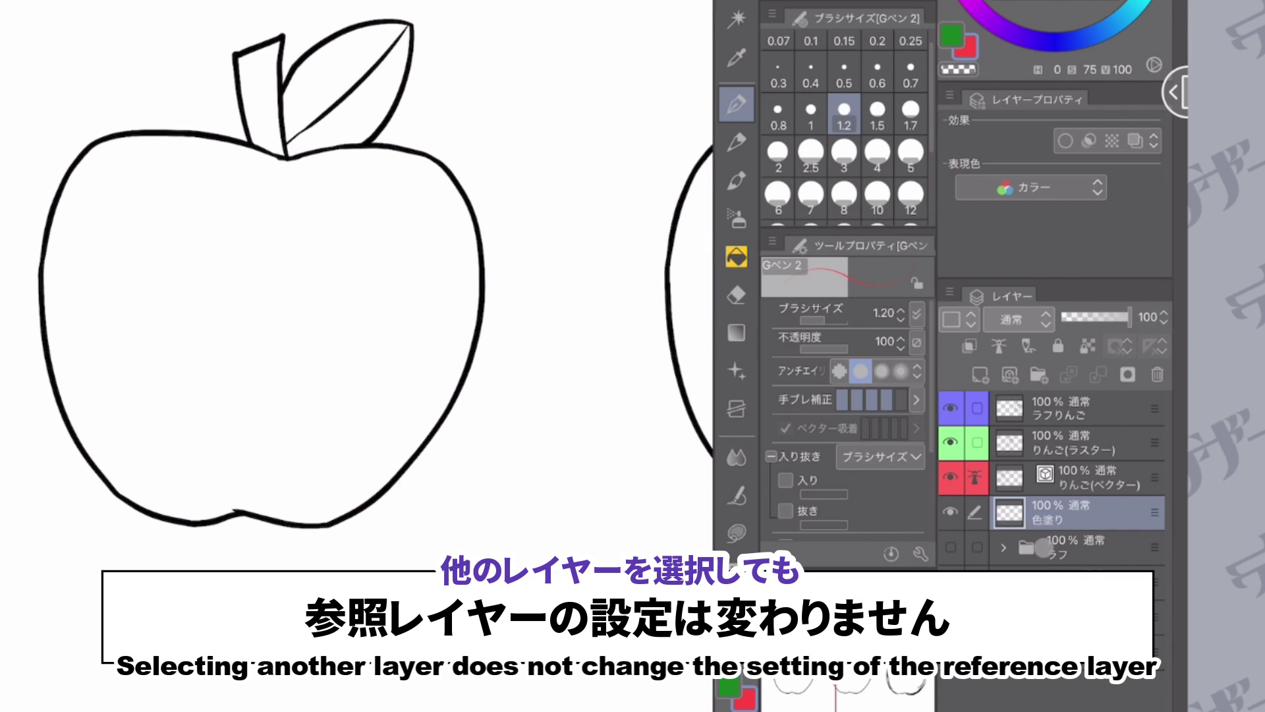
{"action": "left_click", "coordinate": [1048, 546]}
{"action": "left_click", "coordinate": [1061, 511]}
{"action": "left_click", "coordinate": [1071, 474]}
{"action": "left_click", "coordinate": [1060, 512]}
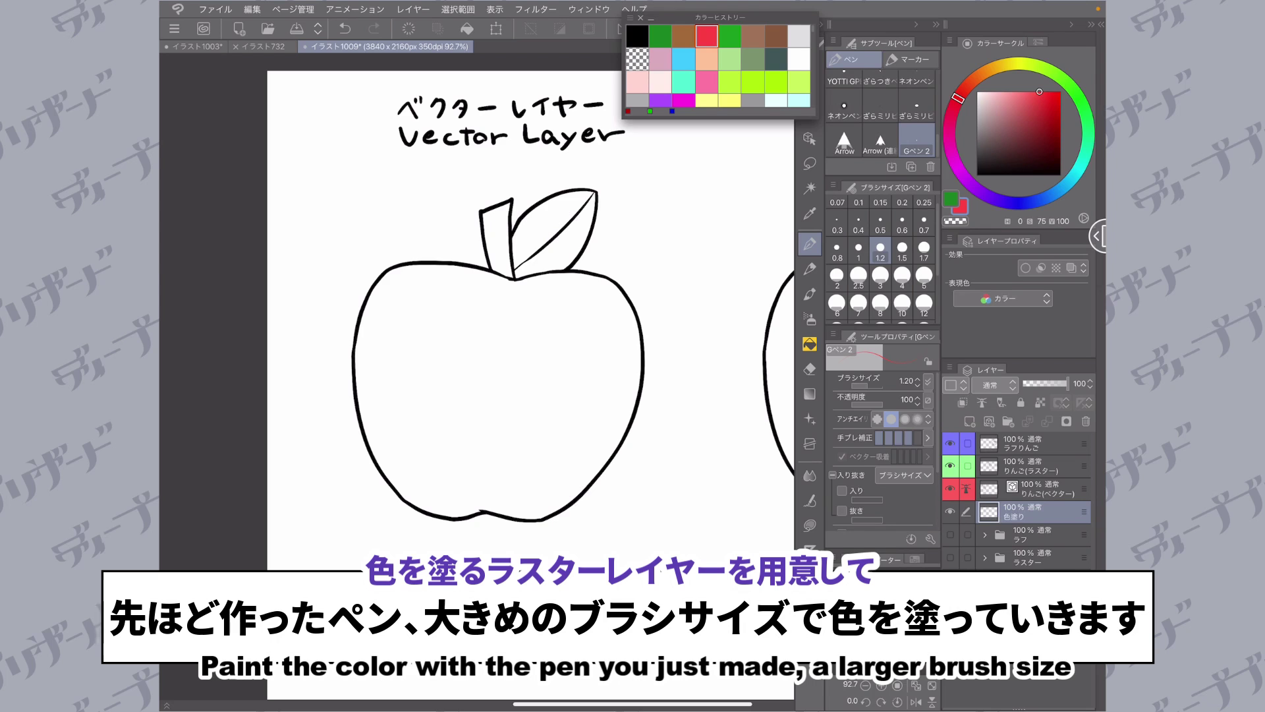
- Set the Gペン 2 brush size to 10 and paint the whole body of the vector-layer apple red
{"action": "left_click", "coordinate": [924, 248]}
{"action": "scroll", "coordinate": [881, 264], "scroll_direction": "down", "scroll_amount": 2}
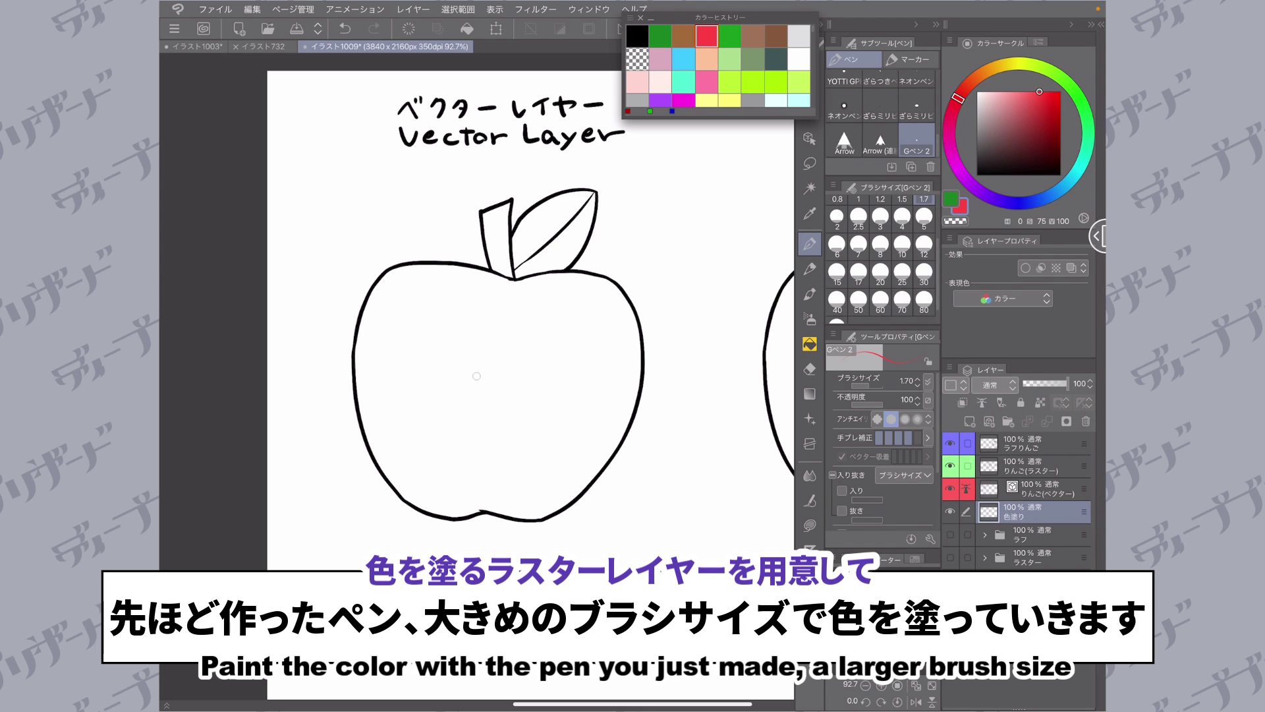
{"action": "left_click", "coordinate": [902, 245]}
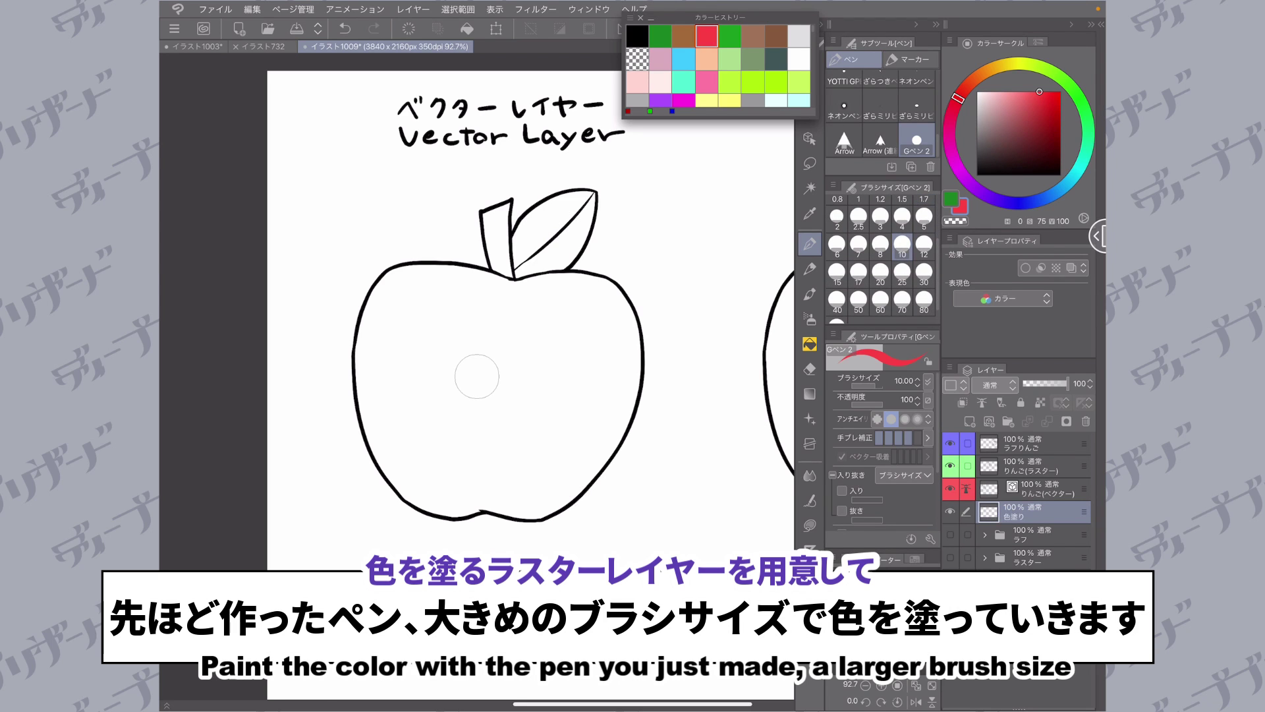
{"action": "scroll", "coordinate": [477, 377], "scroll_direction": "down", "scroll_amount": 2}
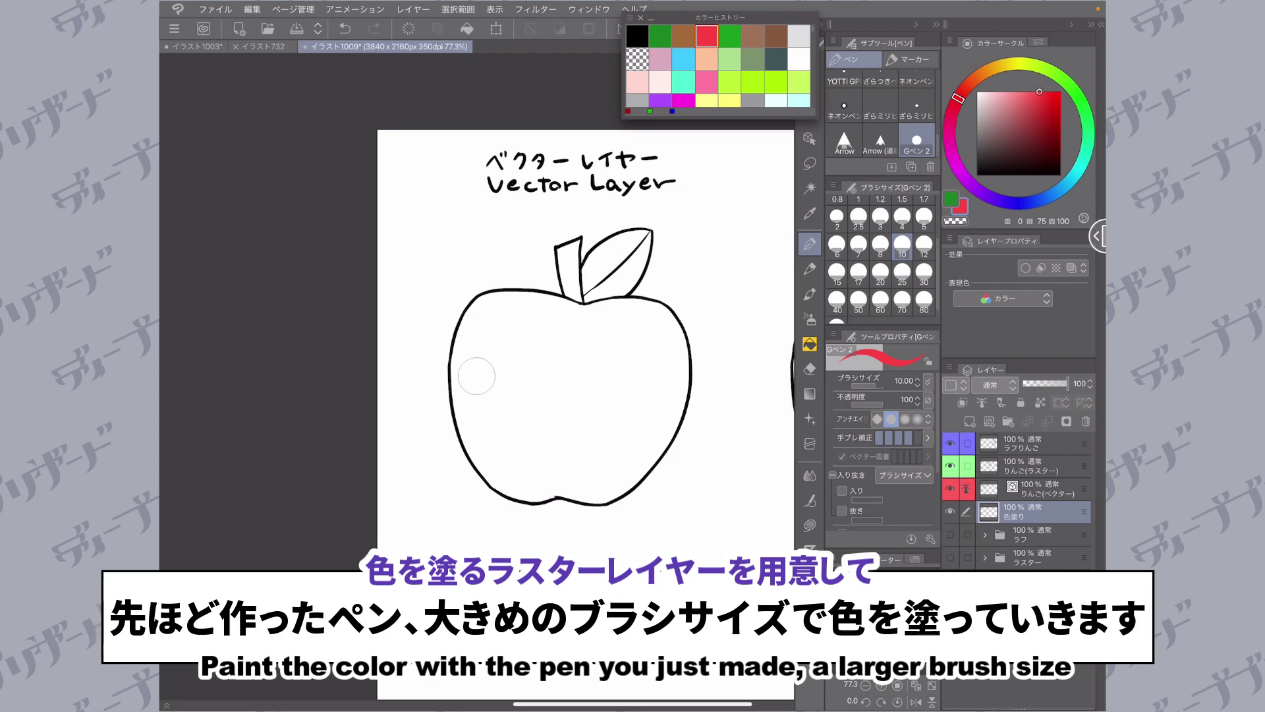
{"action": "mouse_move", "coordinate": [567, 329]}
{"action": "left_mouse_down"}
{"action": "mouse_move", "coordinate": [560, 412]}
{"action": "mouse_move", "coordinate": [547, 369]}
{"action": "mouse_move", "coordinate": [573, 395]}
{"action": "mouse_move", "coordinate": [541, 329]}
{"action": "mouse_move", "coordinate": [630, 361]}
{"action": "mouse_move", "coordinate": [535, 432]}
{"action": "mouse_move", "coordinate": [625, 425]}
{"action": "mouse_move", "coordinate": [589, 334]}
{"action": "mouse_move", "coordinate": [643, 322]}
{"action": "mouse_move", "coordinate": [655, 306]}
{"action": "mouse_move", "coordinate": [679, 345]}
{"action": "mouse_move", "coordinate": [662, 439]}
{"action": "mouse_move", "coordinate": [616, 491]}
{"action": "left_mouse_up"}
{"action": "mouse_move", "coordinate": [653, 362]}
{"action": "left_mouse_down"}
{"action": "mouse_move", "coordinate": [633, 310]}
{"action": "mouse_move", "coordinate": [510, 303]}
{"action": "mouse_move", "coordinate": [461, 362]}
{"action": "mouse_move", "coordinate": [465, 415]}
{"action": "mouse_move", "coordinate": [499, 465]}
{"action": "mouse_move", "coordinate": [567, 491]}
{"action": "mouse_move", "coordinate": [620, 482]}
{"action": "left_mouse_up"}
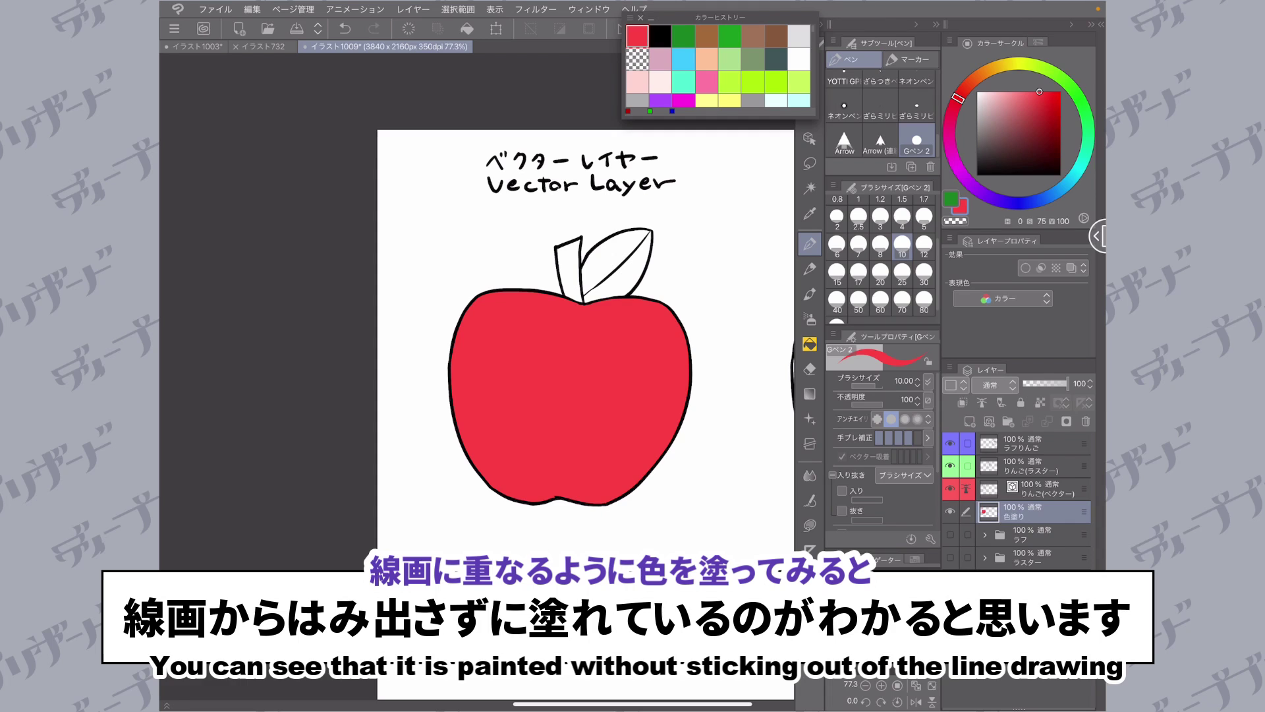
- Paint the vector-layer apple's stem brown and its leaf green with colours from the colour history
{"action": "left_click", "coordinate": [706, 36]}
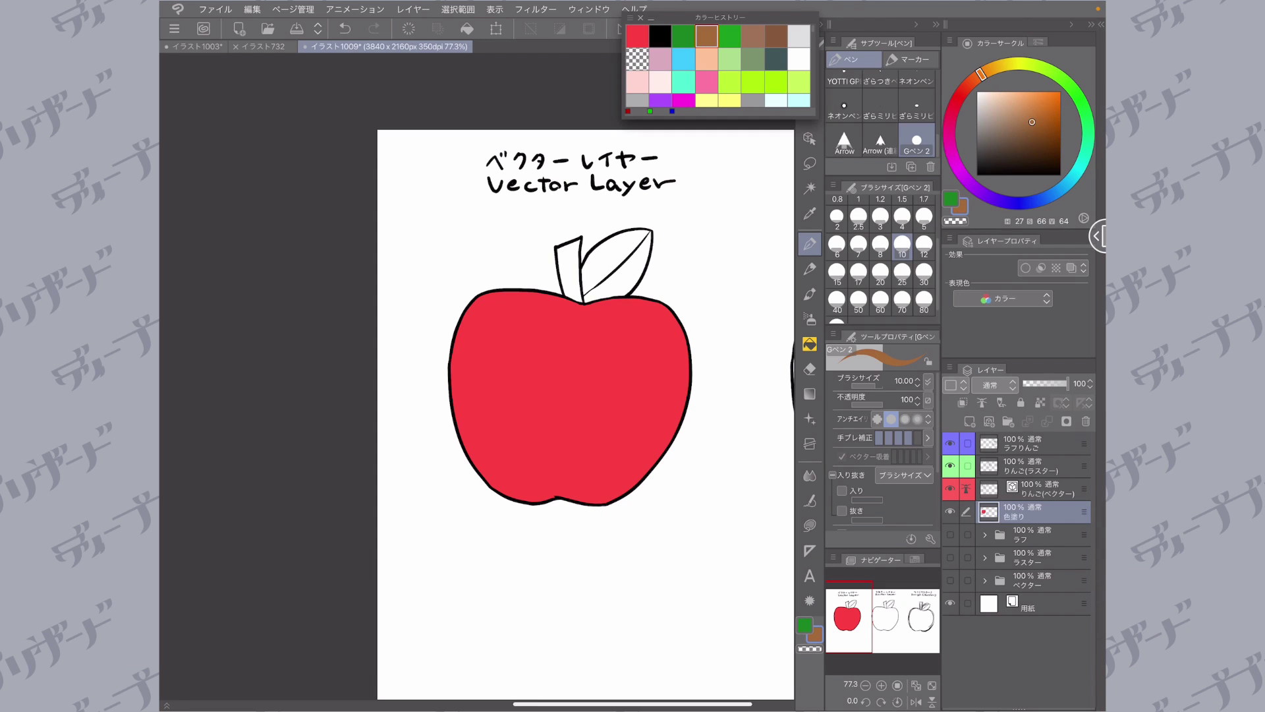
{"action": "mouse_move", "coordinate": [572, 283]}
{"action": "left_mouse_down"}
{"action": "mouse_move", "coordinate": [568, 294]}
{"action": "mouse_move", "coordinate": [567, 244]}
{"action": "left_mouse_up"}
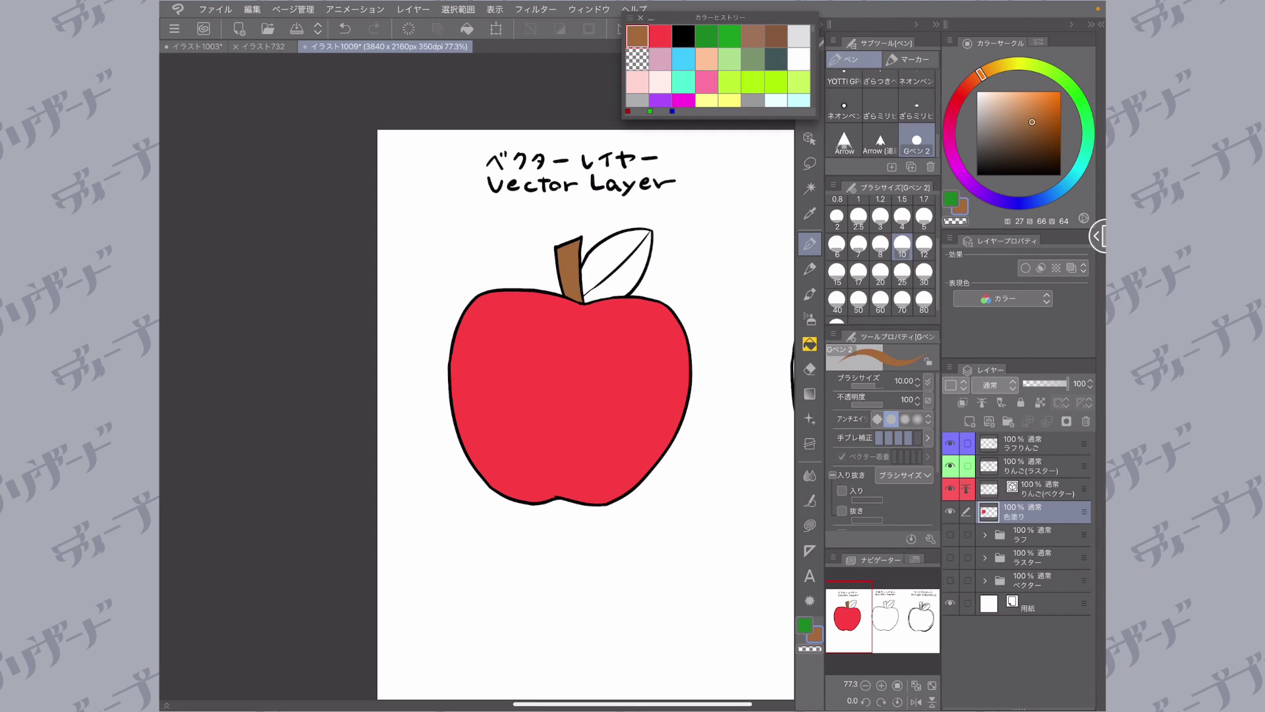
{"action": "left_click", "coordinate": [729, 36]}
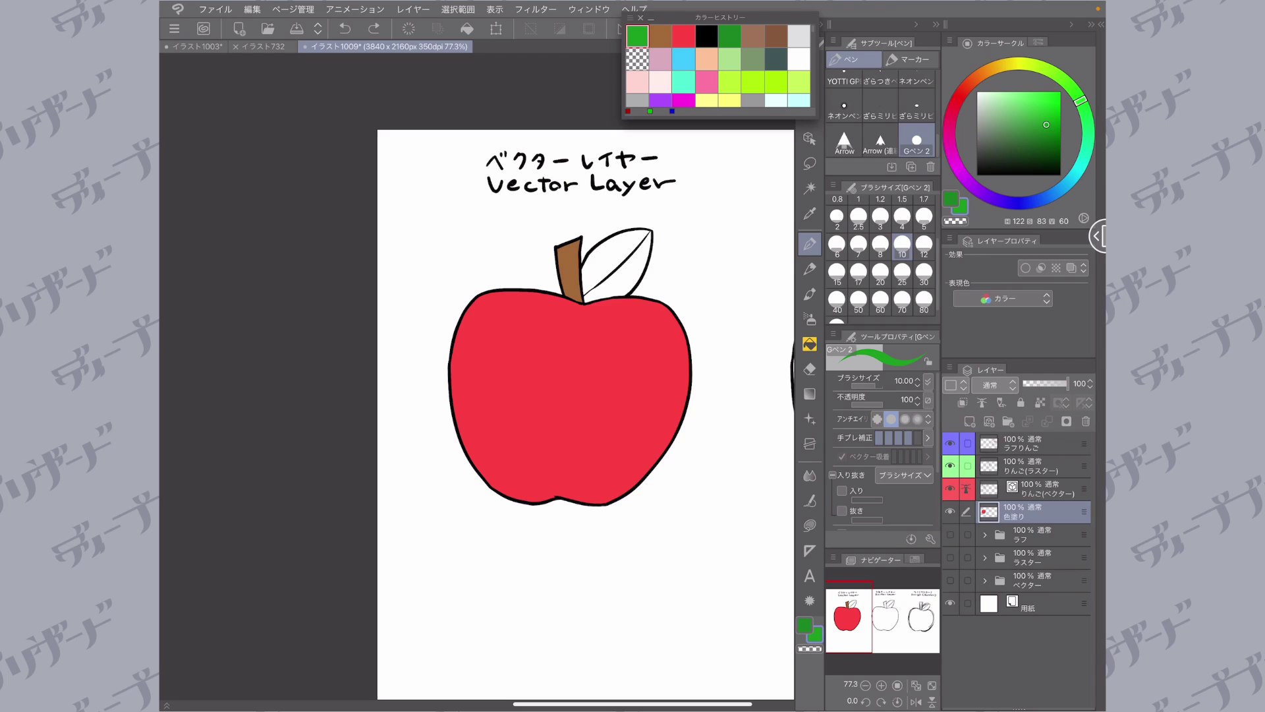
{"action": "mouse_move", "coordinate": [623, 280]}
{"action": "left_mouse_down"}
{"action": "mouse_move", "coordinate": [587, 297]}
{"action": "mouse_move", "coordinate": [629, 275]}
{"action": "mouse_move", "coordinate": [647, 242]}
{"action": "mouse_move", "coordinate": [622, 240]}
{"action": "mouse_move", "coordinate": [585, 292]}
{"action": "left_mouse_up"}
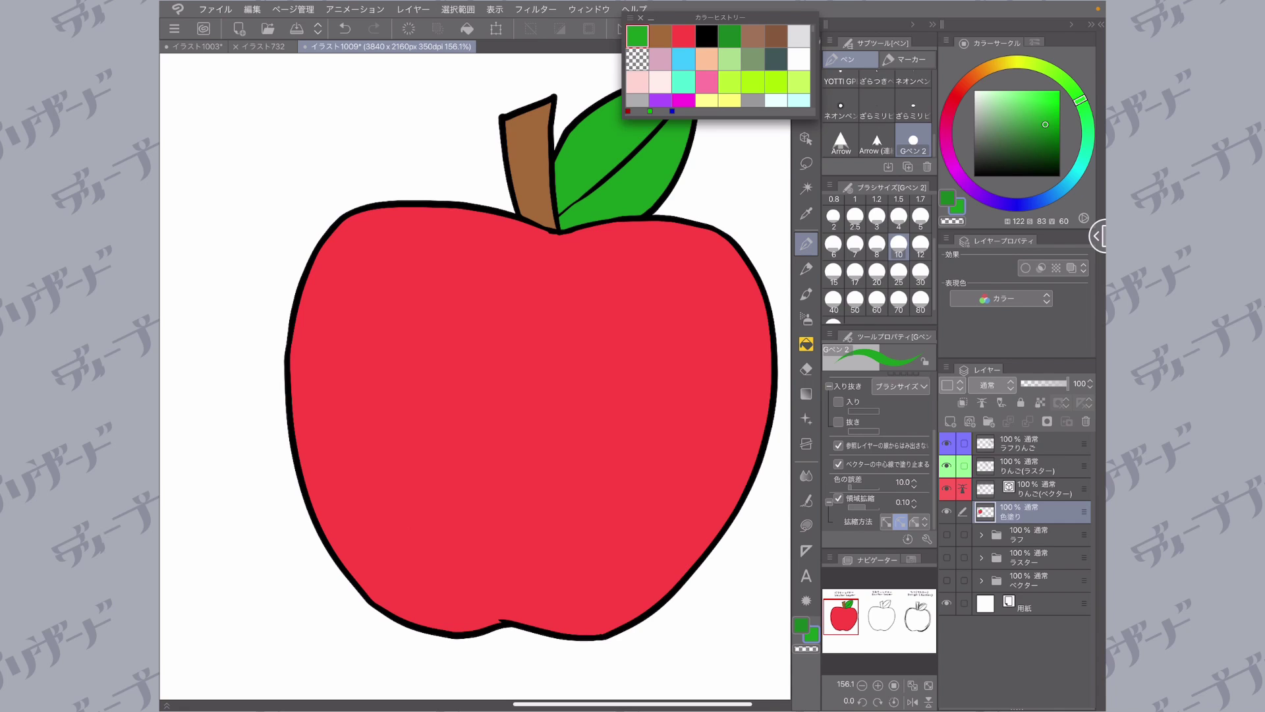
- Examine how far the colour reaches under the りんご(ベクター) lines at 34% layer opacity, and restore the layer's opacity to 100%
{"action": "left_click", "coordinate": [1048, 488]}
{"action": "left_click_drag", "start_coordinate": [1066, 383], "coordinate": [1037, 383]}
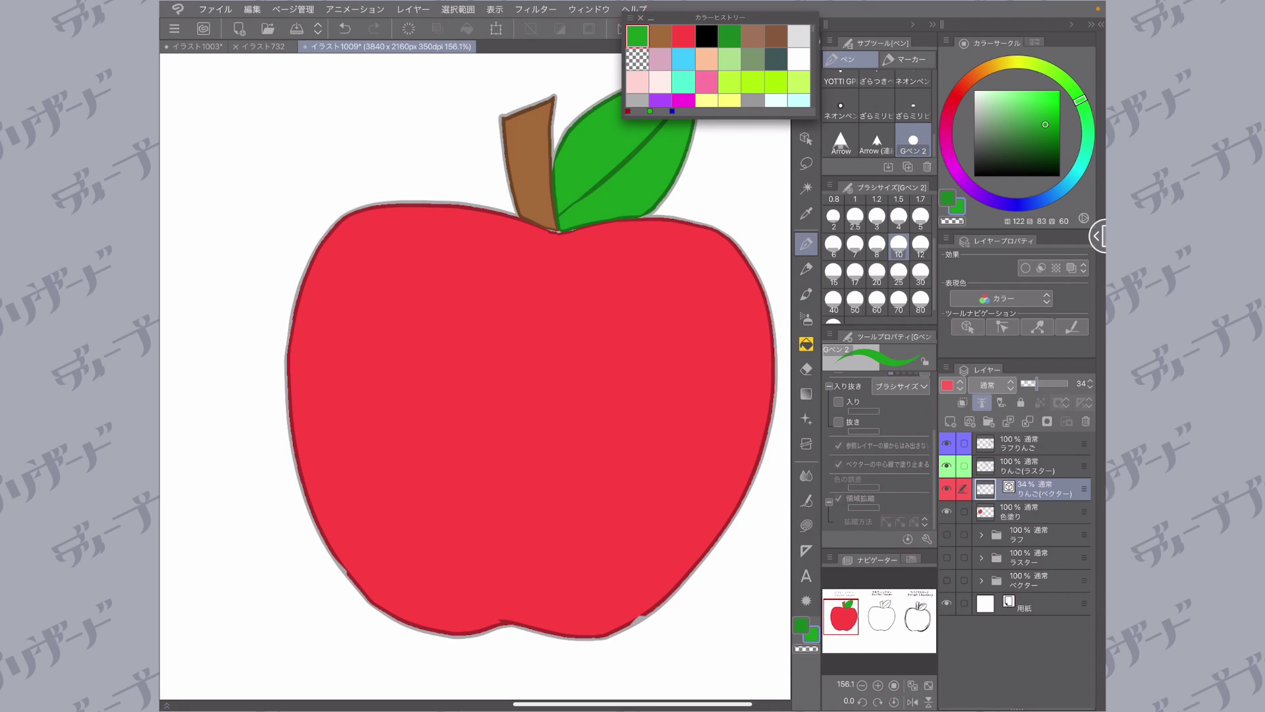
{"action": "scroll", "coordinate": [475, 376], "scroll_direction": "up", "scroll_amount": 4}
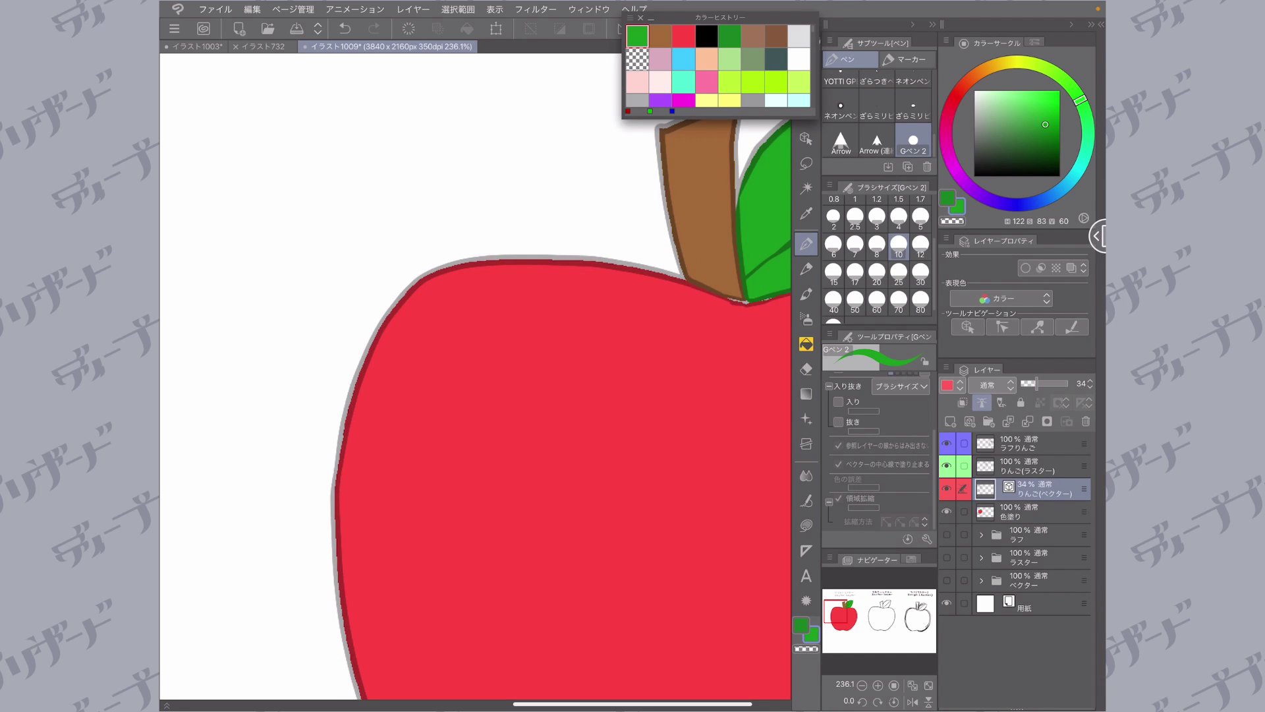
{"action": "scroll", "coordinate": [725, 276], "scroll_direction": "up", "scroll_amount": 6}
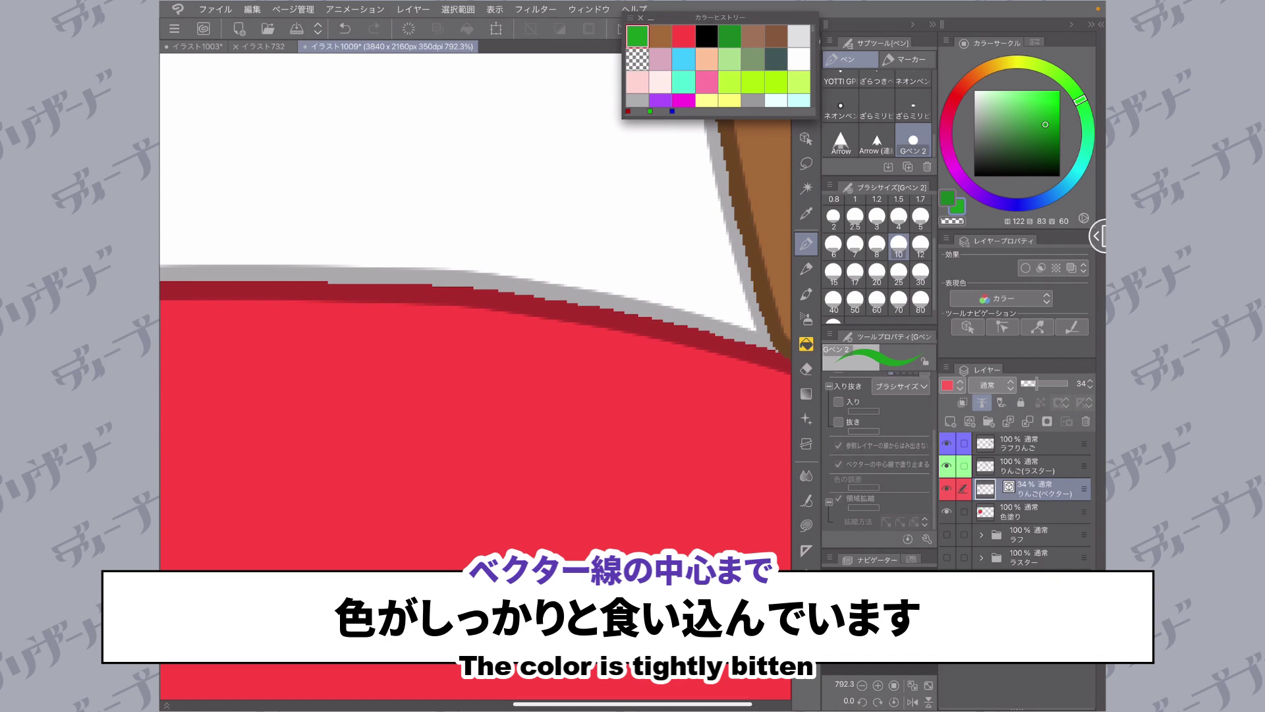
{"action": "scroll", "coordinate": [573, 287], "scroll_direction": "down", "scroll_amount": 10}
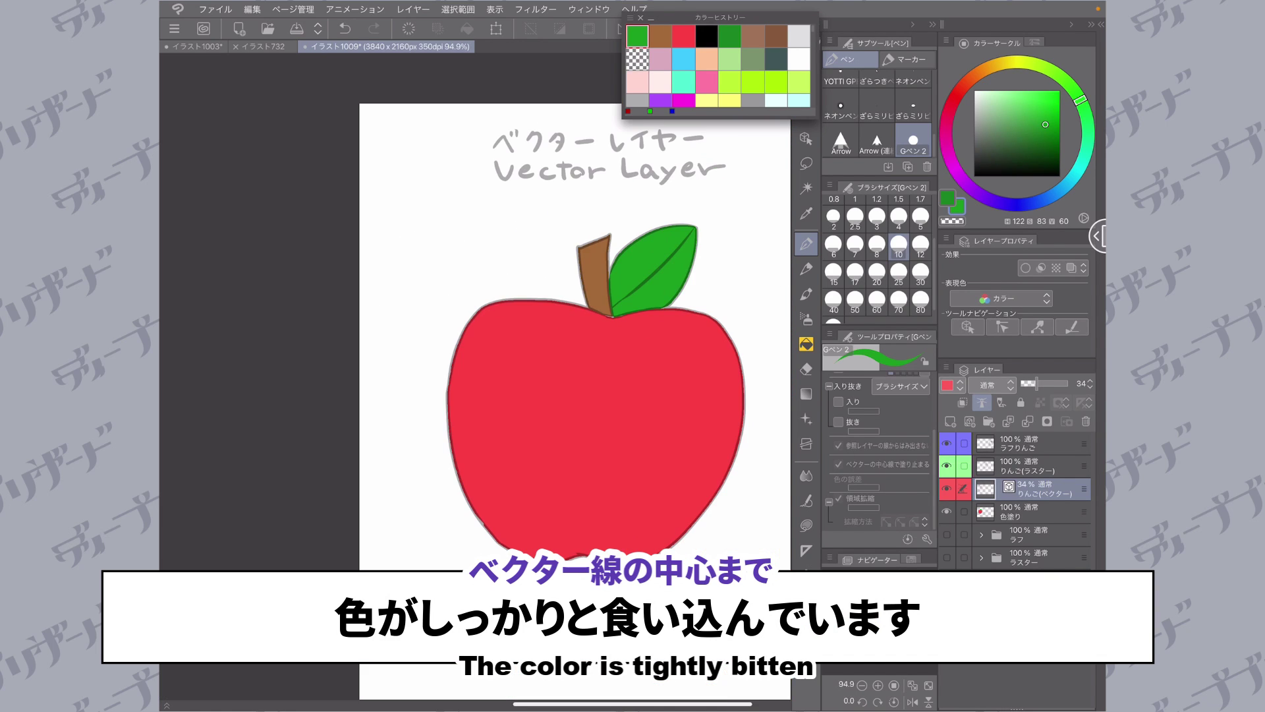
{"action": "left_click", "coordinate": [1036, 512]}
{"action": "left_click", "coordinate": [1045, 489]}
{"action": "left_click_drag", "start_coordinate": [1037, 383], "coordinate": [1067, 384]}
- Try painting red around the raster-layer apple's outline on the 色塗り layer with りんご(ベクター) as the reference, and undo the stroke
{"action": "left_click_drag", "start_coordinate": [593, 396], "coordinate": [588, 387]}
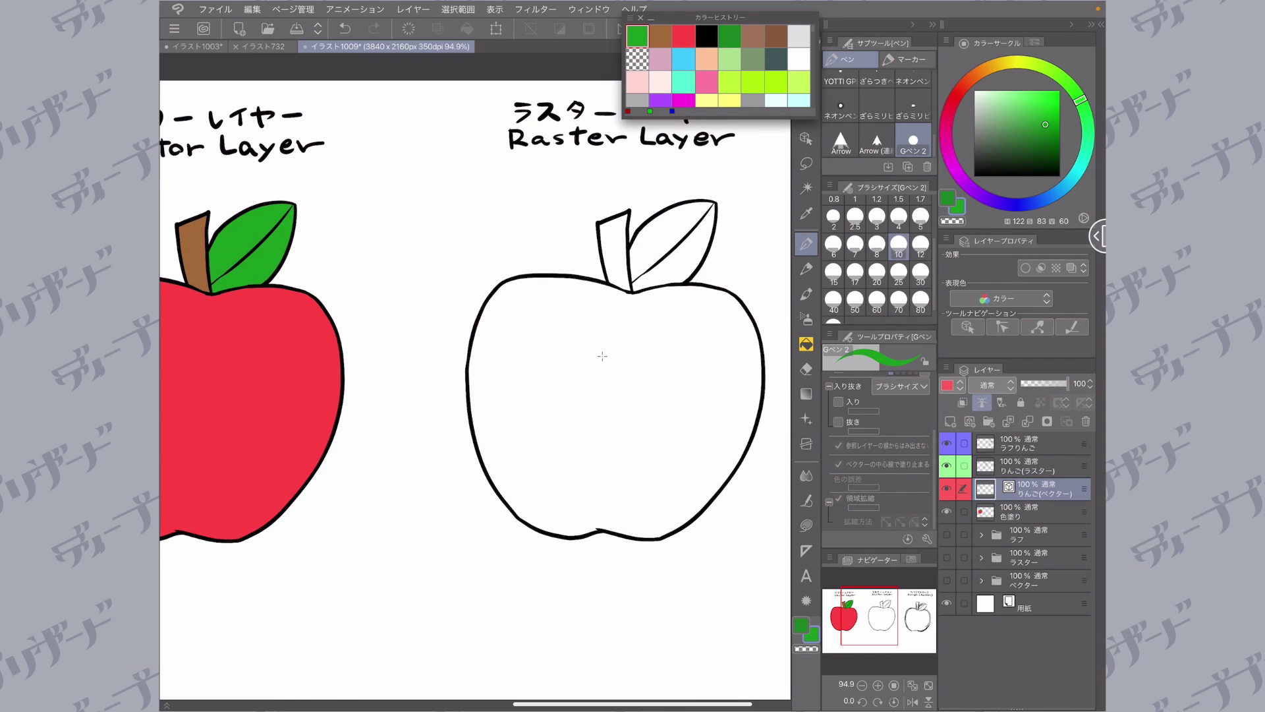
{"action": "left_click_drag", "start_coordinate": [603, 356], "coordinate": [568, 344]}
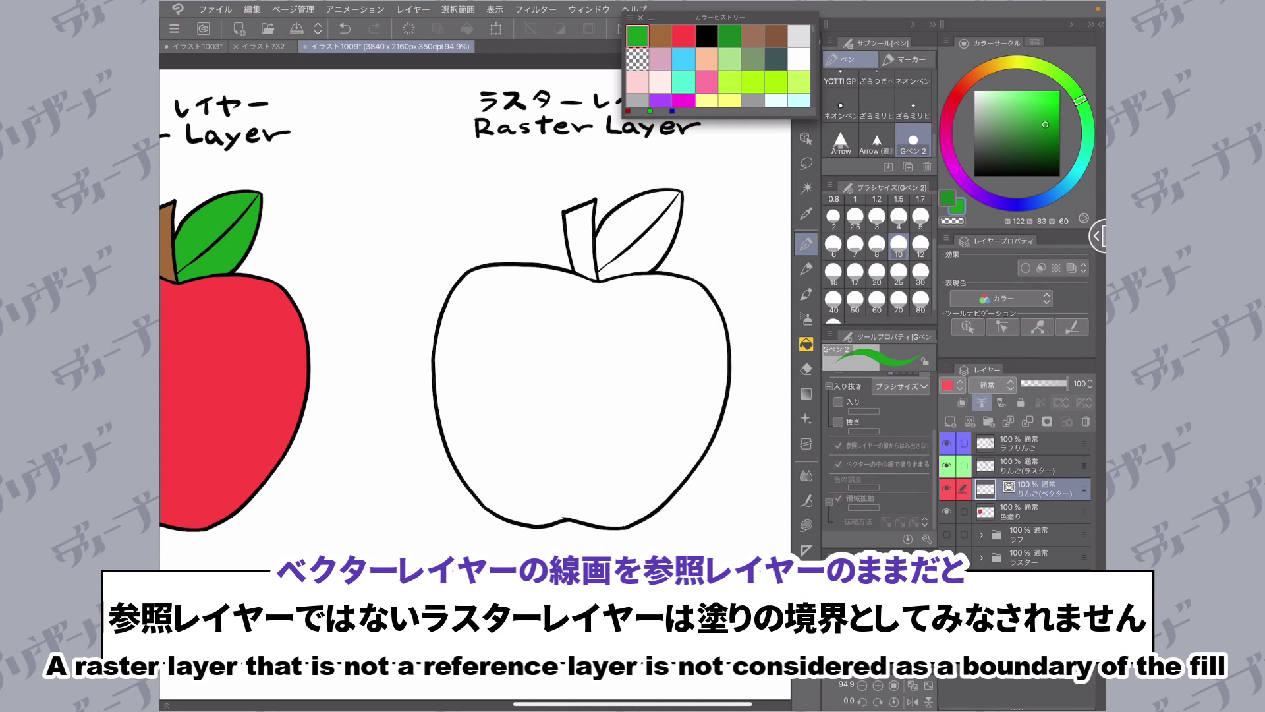
{"action": "left_click", "coordinate": [1036, 512]}
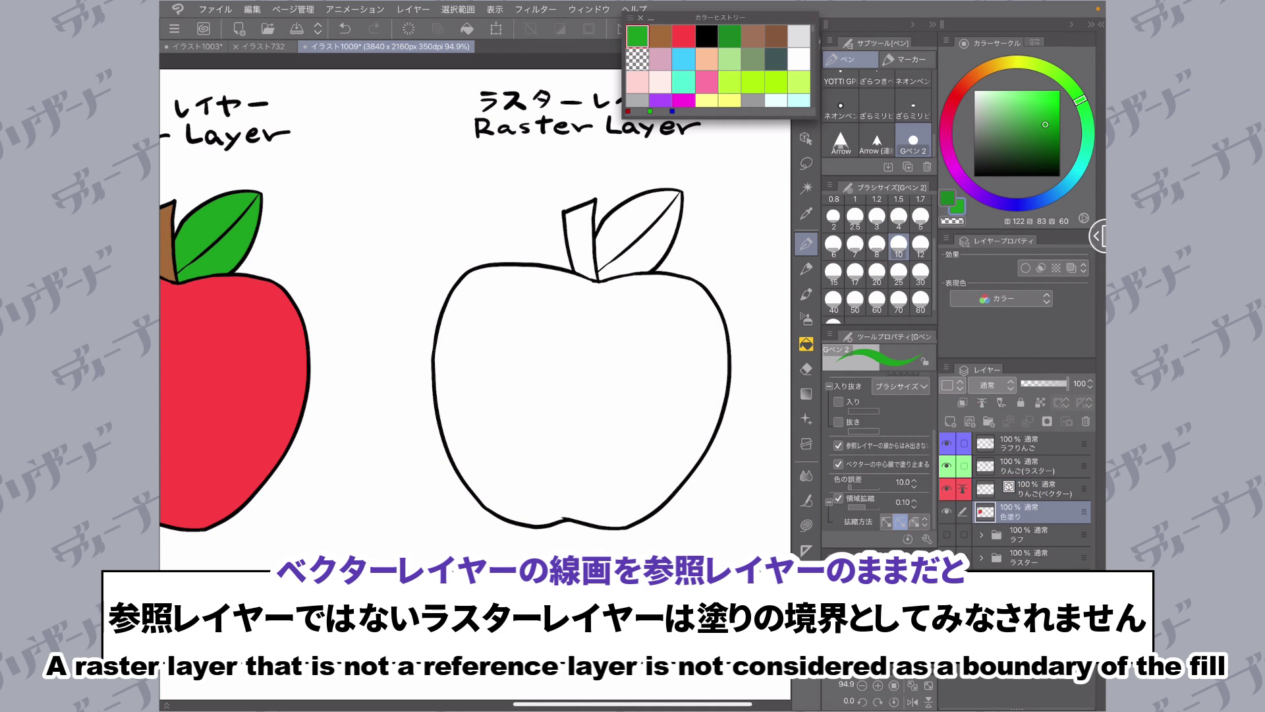
{"action": "left_click", "coordinate": [684, 36]}
{"action": "mouse_move", "coordinate": [692, 270]}
{"action": "left_mouse_down"}
{"action": "mouse_move", "coordinate": [732, 341]}
{"action": "mouse_move", "coordinate": [682, 444]}
{"action": "mouse_move", "coordinate": [631, 508]}
{"action": "mouse_move", "coordinate": [540, 508]}
{"action": "mouse_move", "coordinate": [471, 484]}
{"action": "mouse_move", "coordinate": [443, 376]}
{"action": "mouse_move", "coordinate": [474, 280]}
{"action": "mouse_move", "coordinate": [658, 287]}
{"action": "mouse_move", "coordinate": [686, 277]}
{"action": "left_mouse_up"}
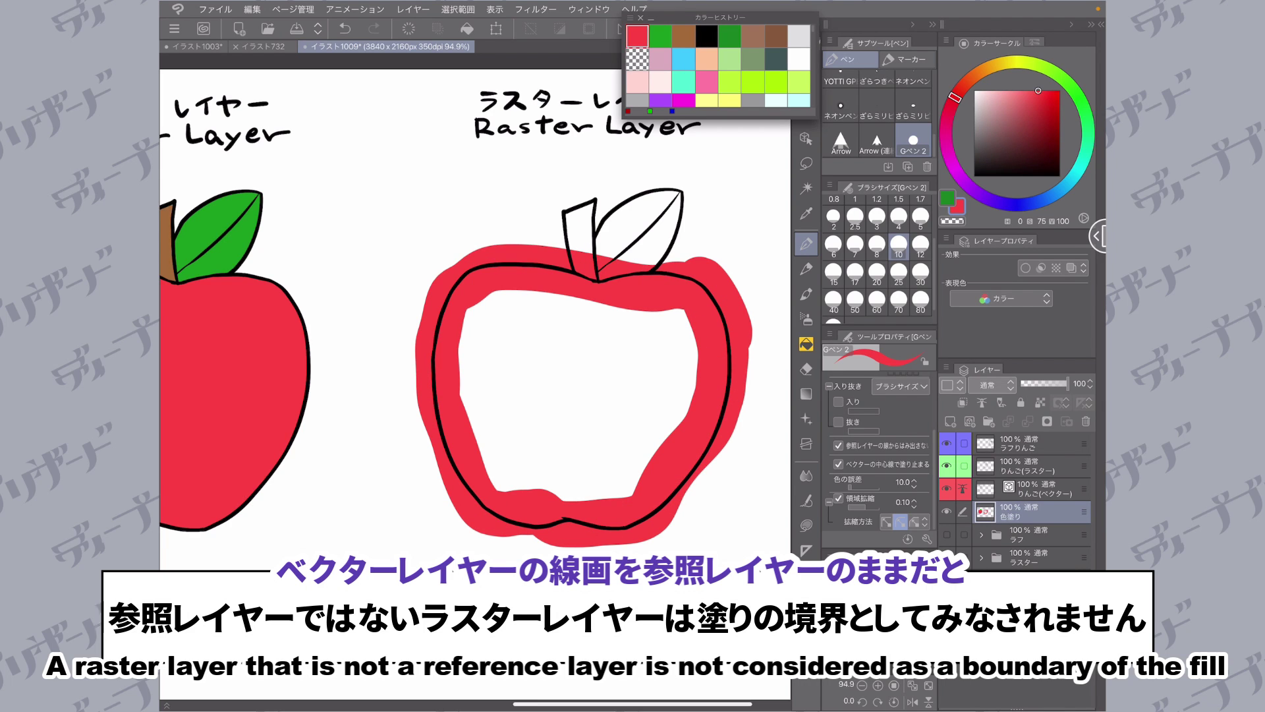
{"action": "key", "text": "ctrl+z"}
- Set the りんご(ラスター) layer as the reference layer and check its reference mark from the りんご(ベクター) layer
{"action": "left_click", "coordinate": [1054, 466]}
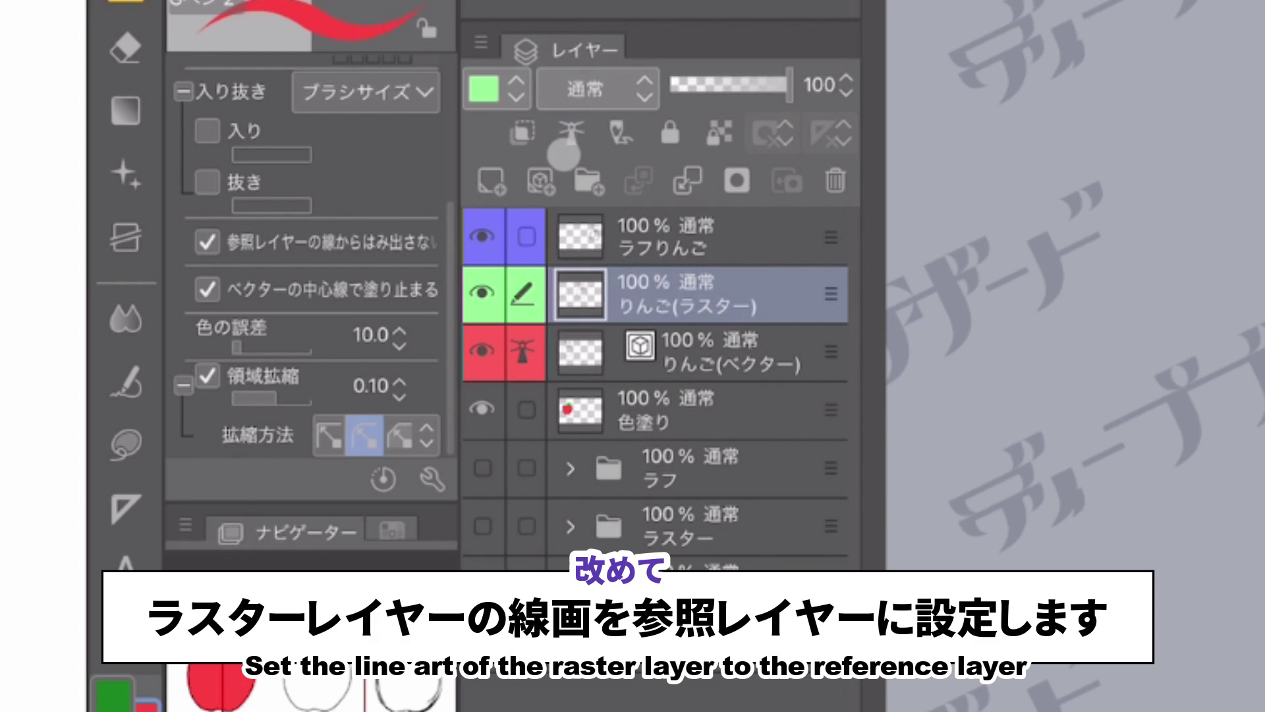
{"action": "left_click", "coordinate": [572, 135]}
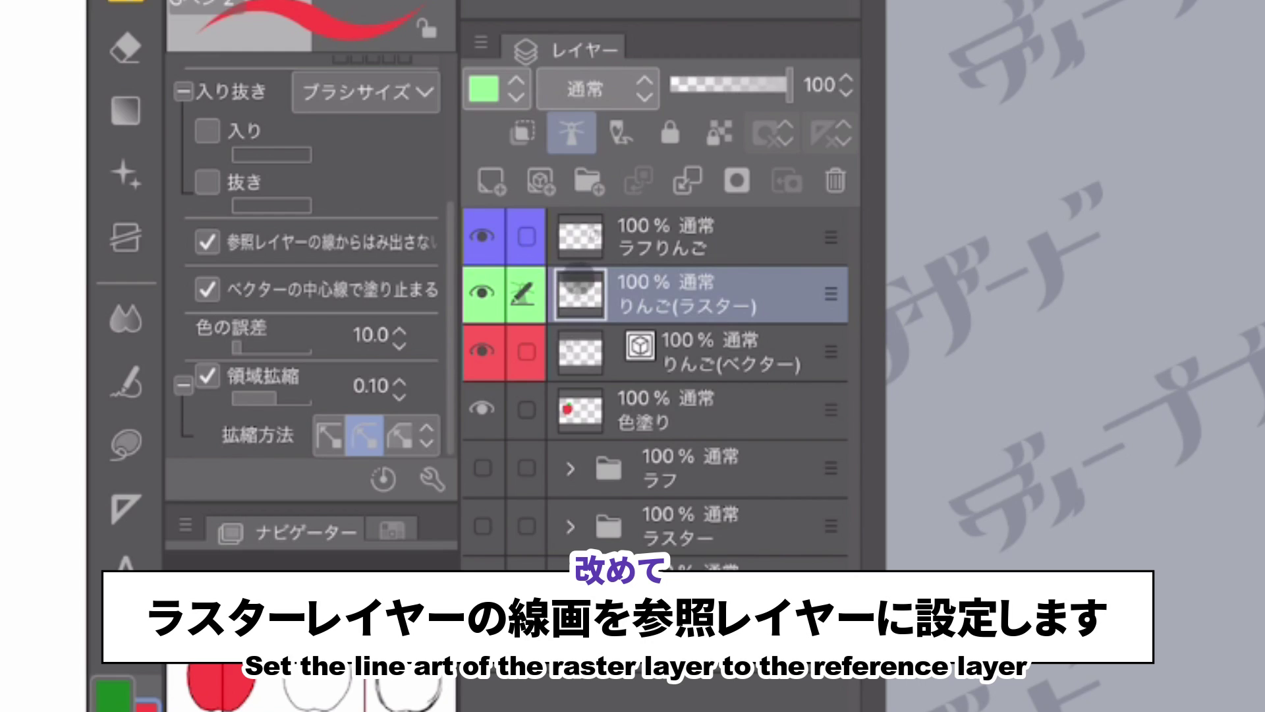
{"action": "left_click", "coordinate": [768, 352]}
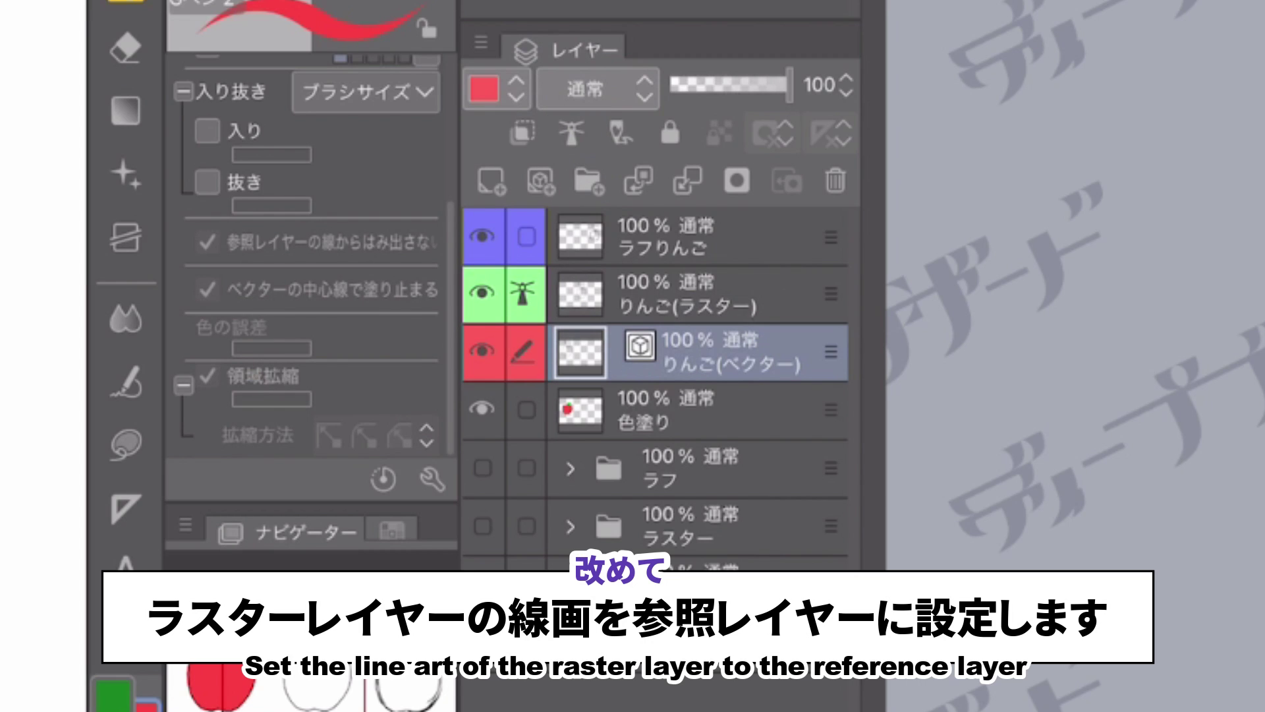
{"action": "left_click", "coordinate": [764, 296]}
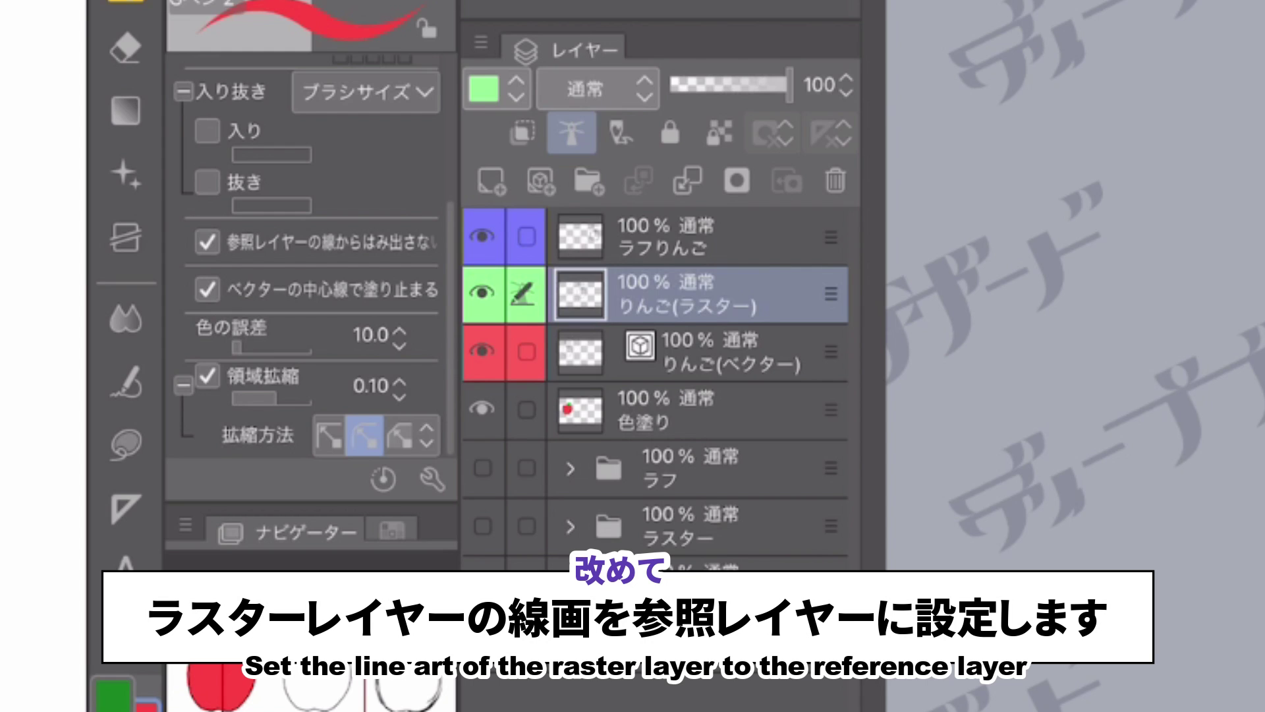
{"action": "left_click", "coordinate": [764, 353]}
{"action": "left_click", "coordinate": [765, 296]}
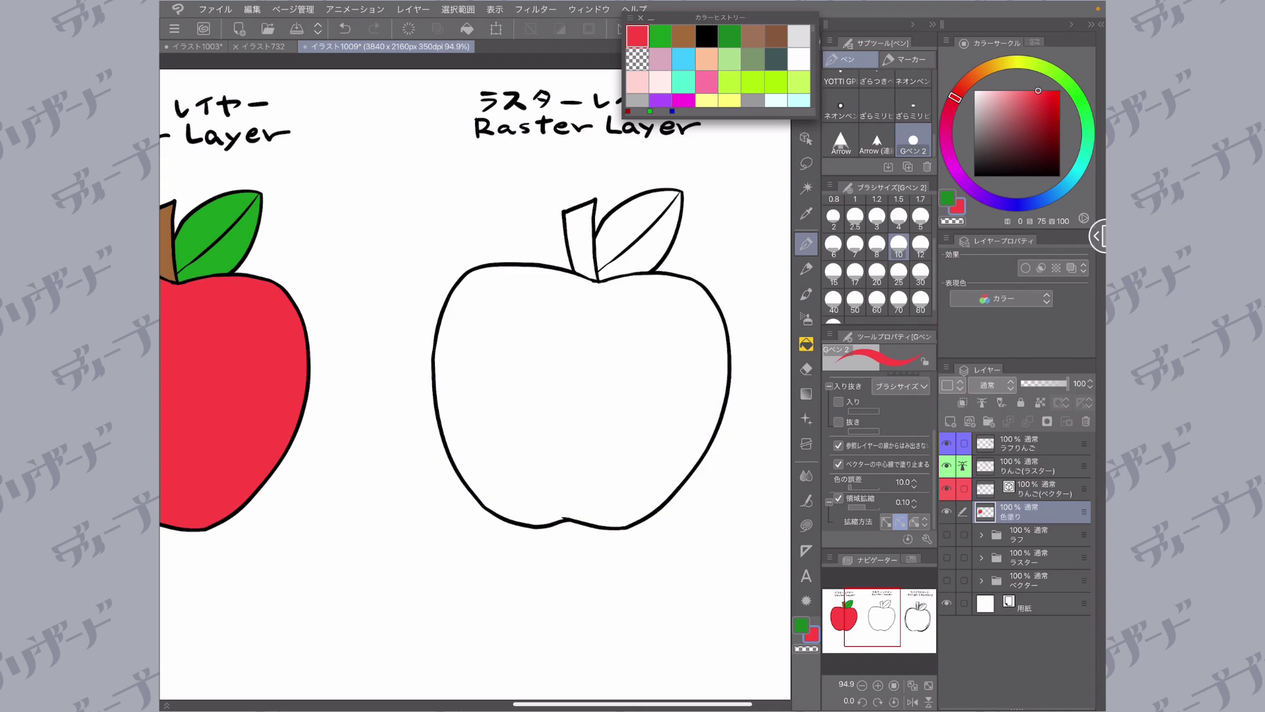
- Paint the raster-layer apple on the 色塗り layer with a red body, a brown stem and a green leaf
{"action": "mouse_move", "coordinate": [609, 304]}
{"action": "left_mouse_down"}
{"action": "mouse_move", "coordinate": [659, 292]}
{"action": "mouse_move", "coordinate": [708, 323]}
{"action": "mouse_move", "coordinate": [700, 428]}
{"action": "mouse_move", "coordinate": [626, 503]}
{"action": "mouse_move", "coordinate": [498, 487]}
{"action": "mouse_move", "coordinate": [469, 456]}
{"action": "mouse_move", "coordinate": [456, 320]}
{"action": "mouse_move", "coordinate": [494, 282]}
{"action": "mouse_move", "coordinate": [603, 310]}
{"action": "left_mouse_up"}
{"action": "mouse_move", "coordinate": [478, 323]}
{"action": "left_mouse_down"}
{"action": "mouse_move", "coordinate": [514, 468]}
{"action": "mouse_move", "coordinate": [553, 310]}
{"action": "mouse_move", "coordinate": [606, 478]}
{"action": "mouse_move", "coordinate": [679, 317]}
{"action": "mouse_move", "coordinate": [689, 330]}
{"action": "left_mouse_up"}
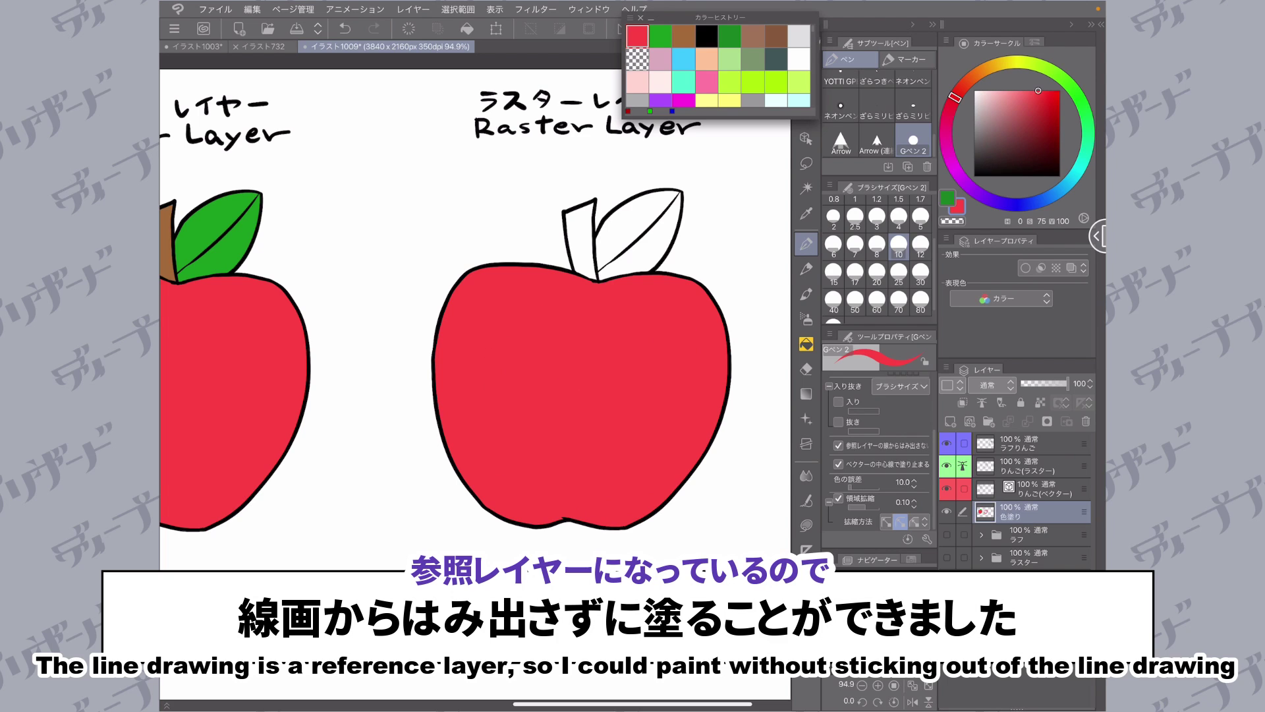
{"action": "left_click", "coordinate": [683, 36]}
{"action": "mouse_move", "coordinate": [586, 272]}
{"action": "left_mouse_down"}
{"action": "mouse_move", "coordinate": [581, 223]}
{"action": "mouse_move", "coordinate": [616, 233]}
{"action": "mouse_move", "coordinate": [622, 258]}
{"action": "mouse_move", "coordinate": [666, 225]}
{"action": "mouse_move", "coordinate": [657, 205]}
{"action": "mouse_move", "coordinate": [616, 200]}
{"action": "left_mouse_up"}
{"action": "left_click", "coordinate": [660, 36]}
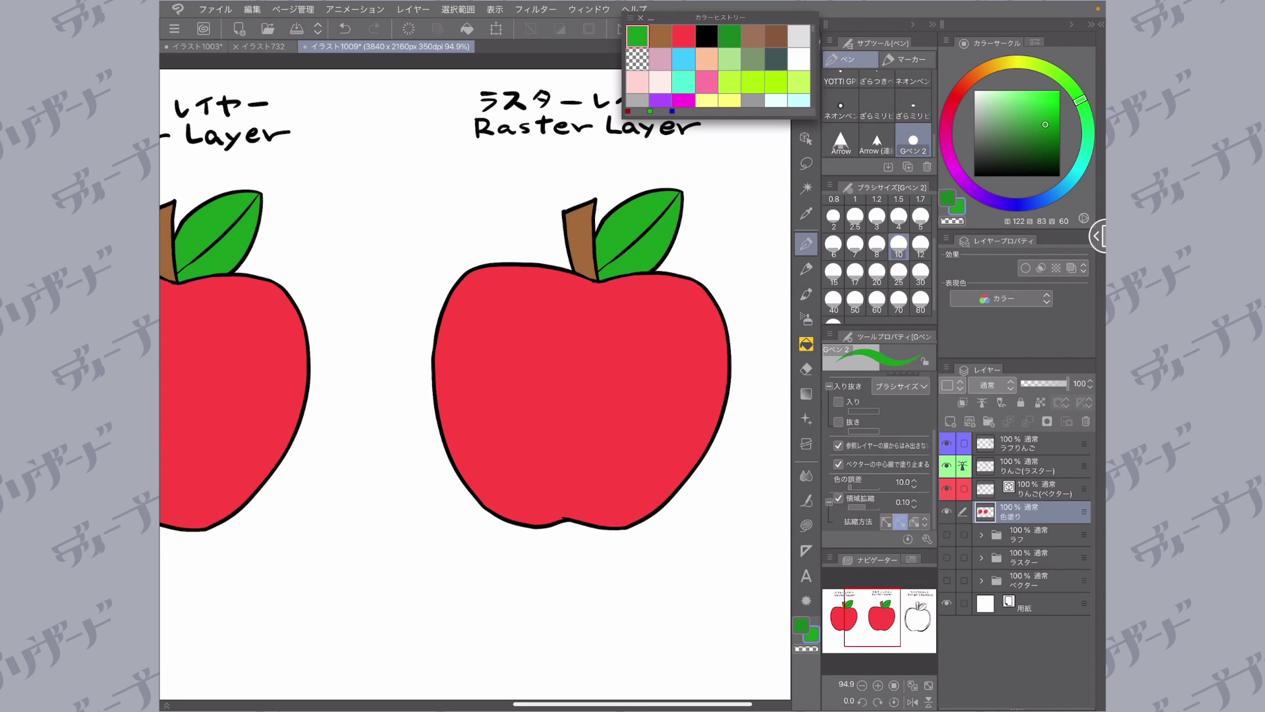
- Set the 領域拡縮 value of the Gペン 2 pen to 0.30
{"action": "left_click_drag", "start_coordinate": [474, 375], "coordinate": [393, 358]}
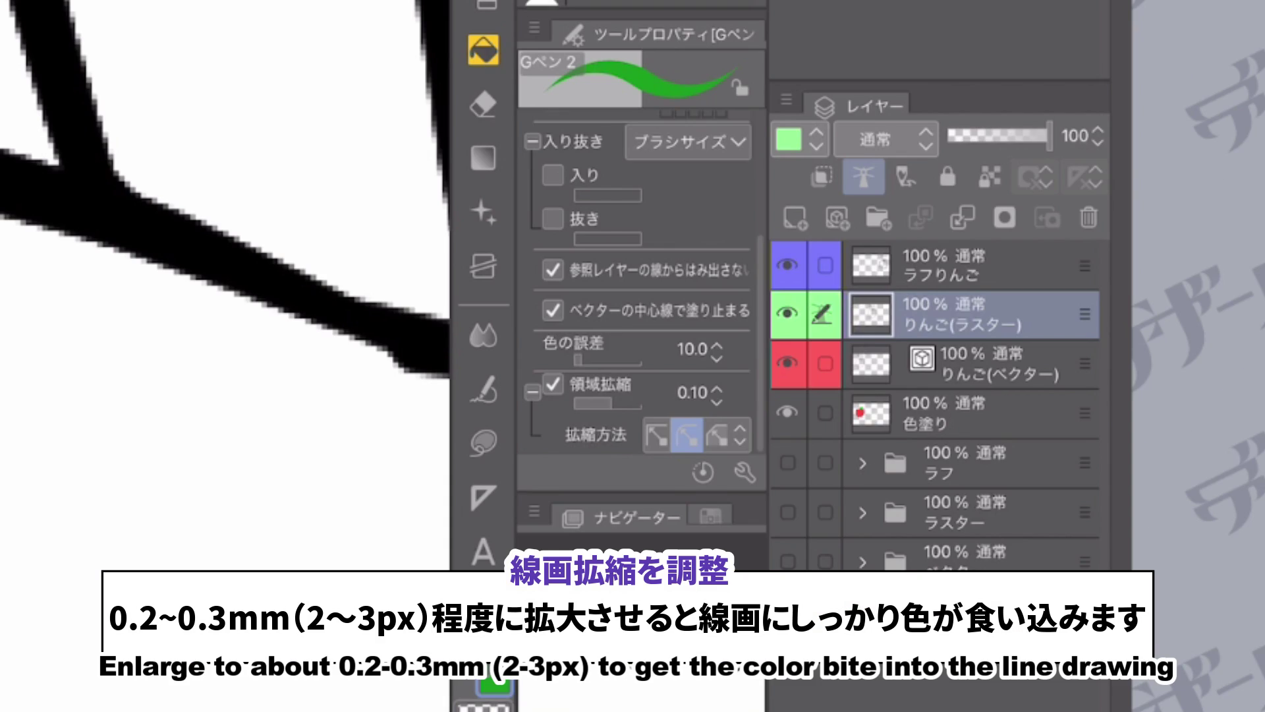
{"action": "left_click", "coordinate": [717, 388]}
{"action": "left_click", "coordinate": [717, 388]}
{"action": "left_click", "coordinate": [969, 413]}
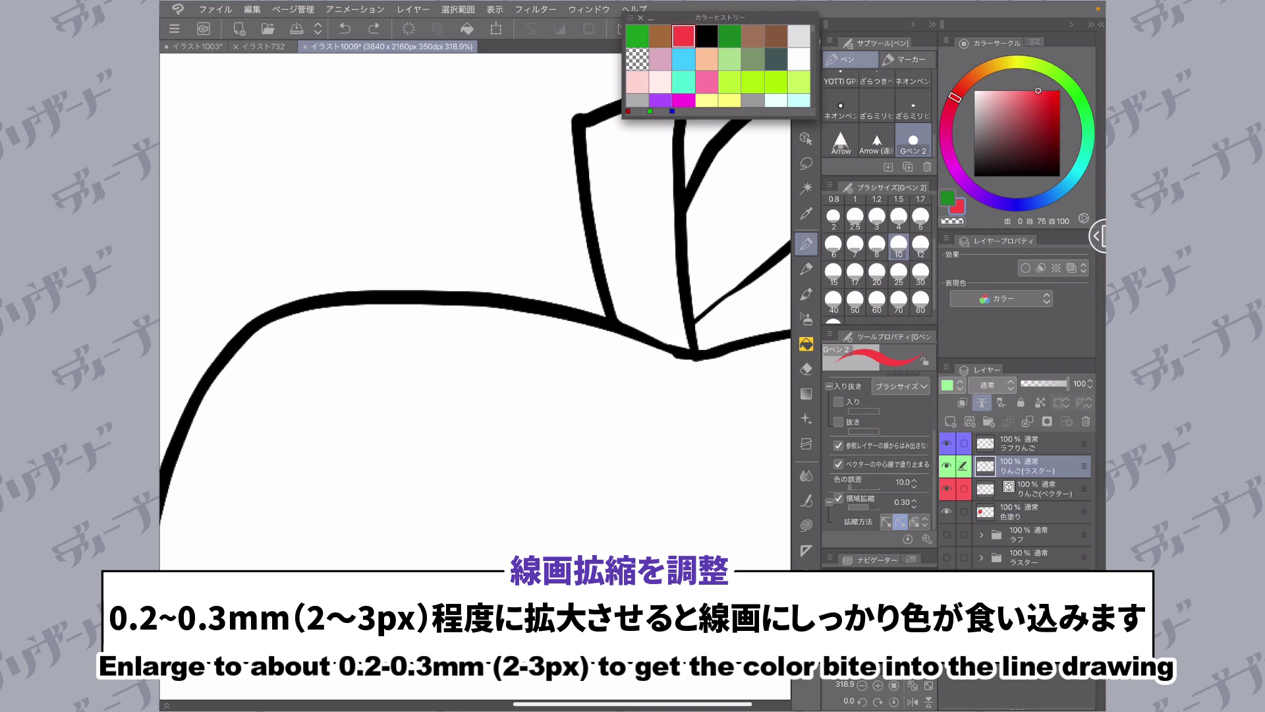
- Lower the りんご(ラスター) layer's opacity to 43% and paint red along the inside of the apple's upper edge on the 色塗り layer
{"action": "scroll", "coordinate": [475, 317], "scroll_direction": "up", "scroll_amount": 3}
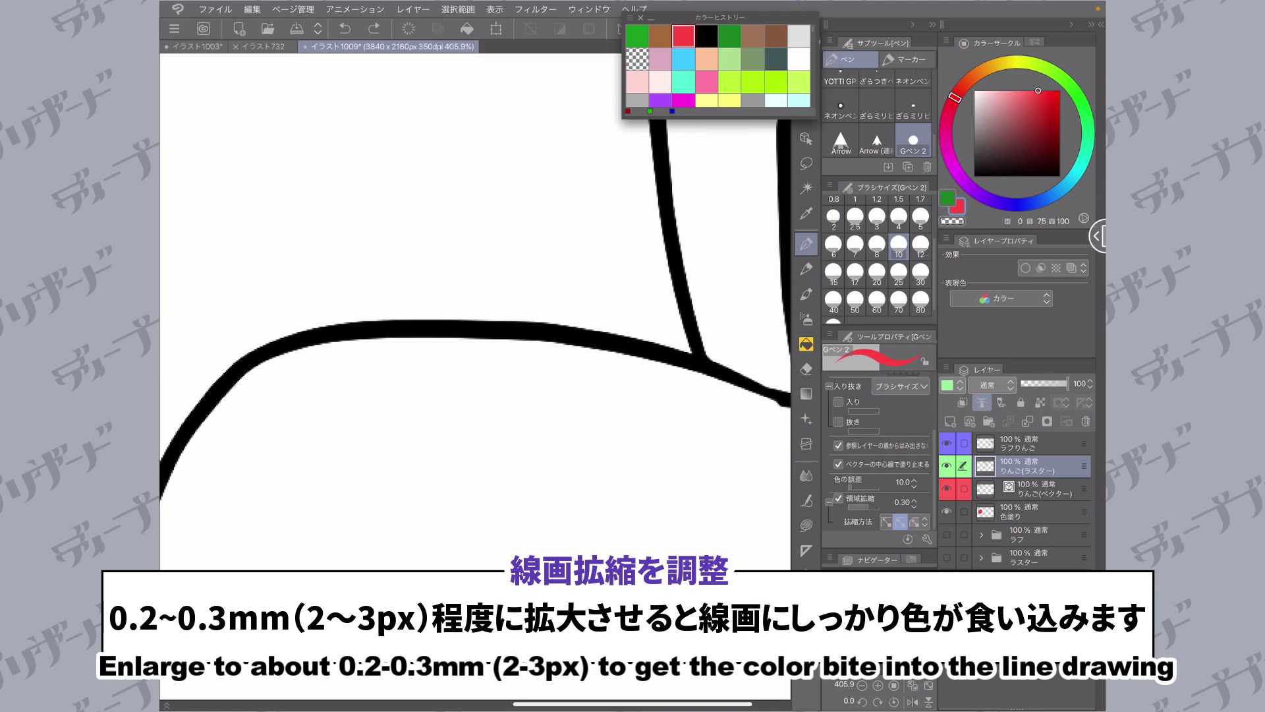
{"action": "left_click_drag", "start_coordinate": [1067, 384], "coordinate": [1041, 384]}
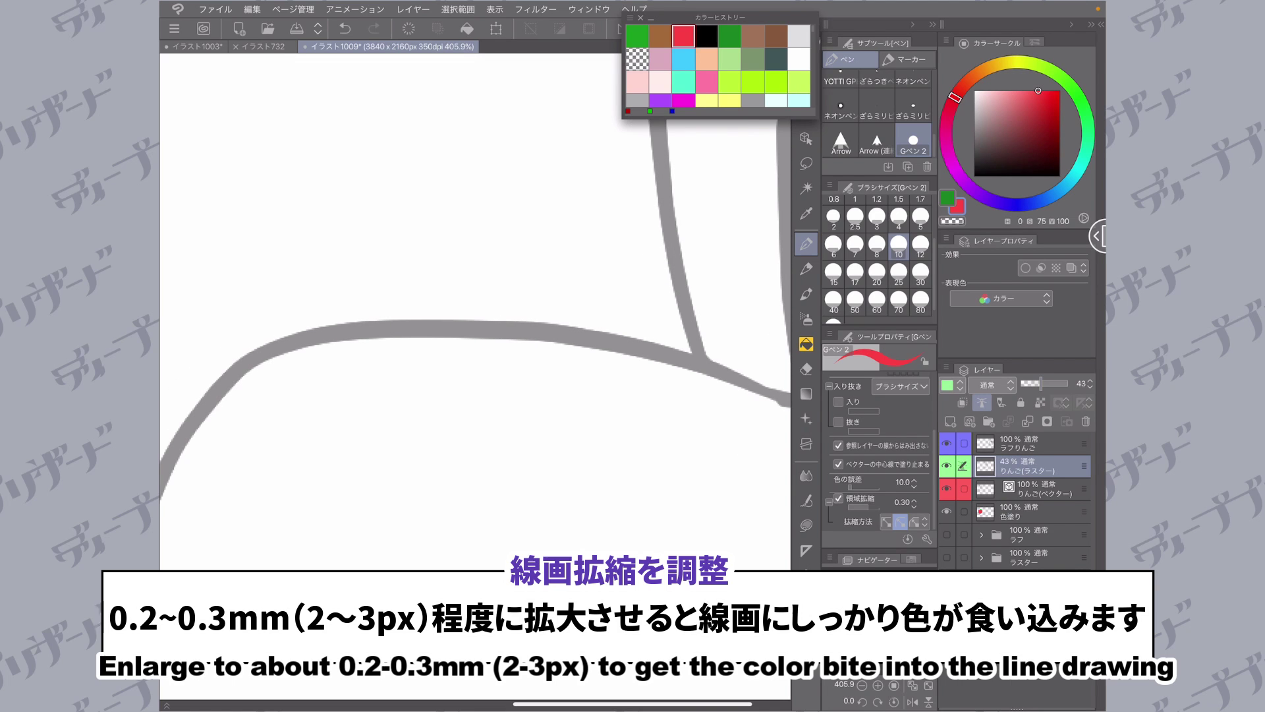
{"action": "left_click", "coordinate": [1033, 512]}
{"action": "mouse_move", "coordinate": [758, 435]}
{"action": "left_mouse_down"}
{"action": "mouse_move", "coordinate": [612, 376]}
{"action": "mouse_move", "coordinate": [277, 396]}
{"action": "mouse_move", "coordinate": [264, 508]}
{"action": "left_mouse_up"}
{"action": "left_click_drag", "start_coordinate": [438, 364], "coordinate": [773, 476]}
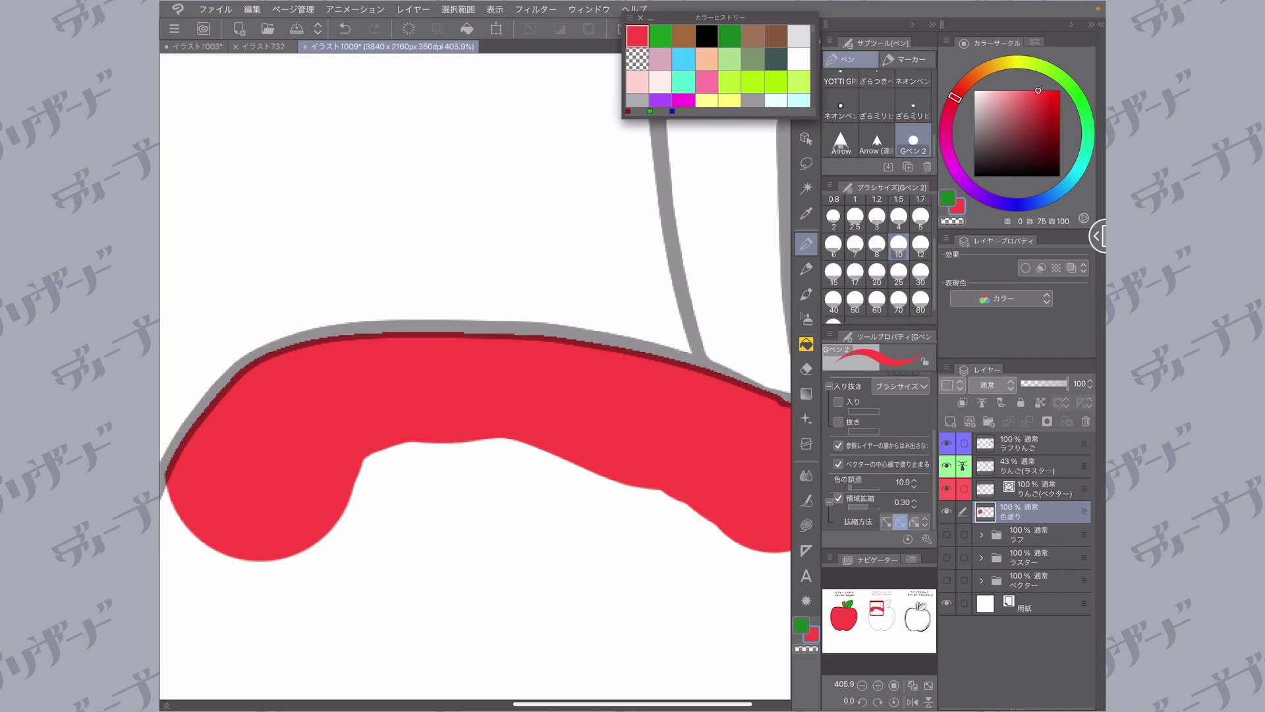
- Paint the raster-layer apple's stem brown and its leaf green on the 色塗り layer
{"action": "left_click_drag", "start_coordinate": [560, 369], "coordinate": [387, 382]}
{"action": "left_click", "coordinate": [683, 37]}
{"action": "mouse_move", "coordinate": [545, 251]}
{"action": "left_mouse_down"}
{"action": "mouse_move", "coordinate": [564, 336]}
{"action": "mouse_move", "coordinate": [583, 360]}
{"action": "mouse_move", "coordinate": [582, 214]}
{"action": "mouse_move", "coordinate": [548, 135]}
{"action": "mouse_move", "coordinate": [554, 204]}
{"action": "left_mouse_up"}
{"action": "left_click_drag", "start_coordinate": [527, 329], "coordinate": [353, 361]}
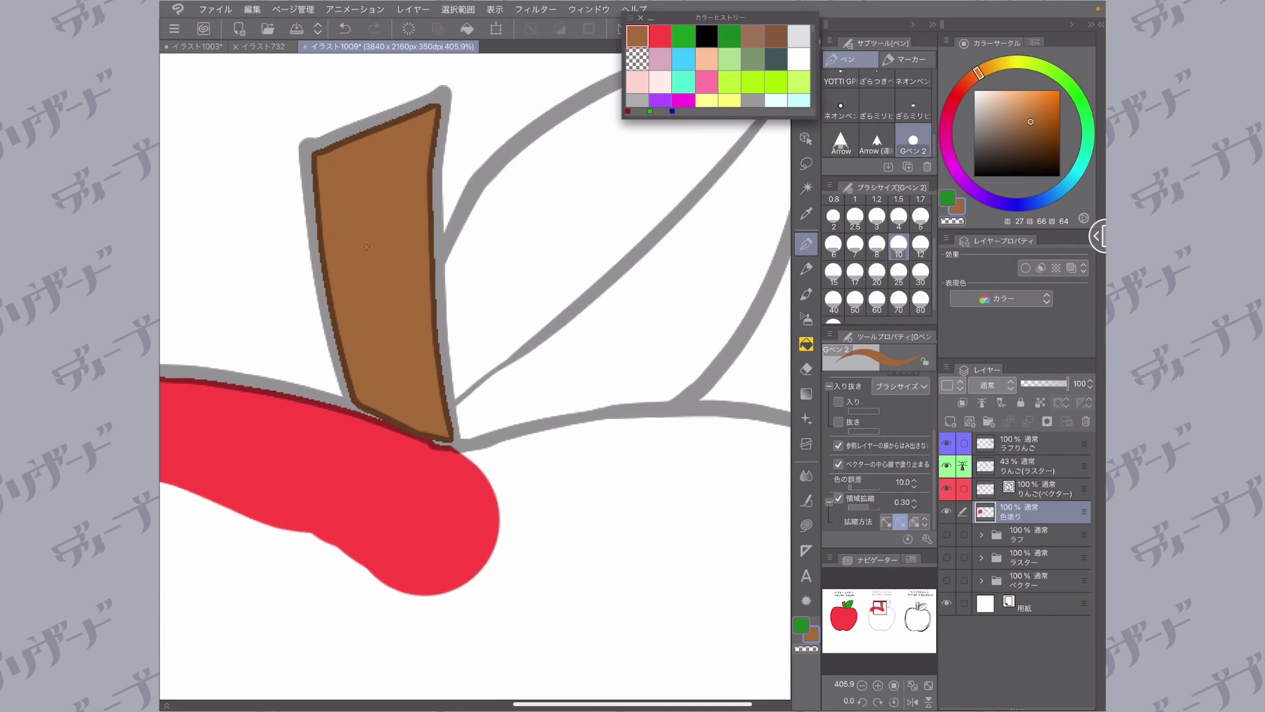
{"action": "left_click", "coordinate": [684, 36]}
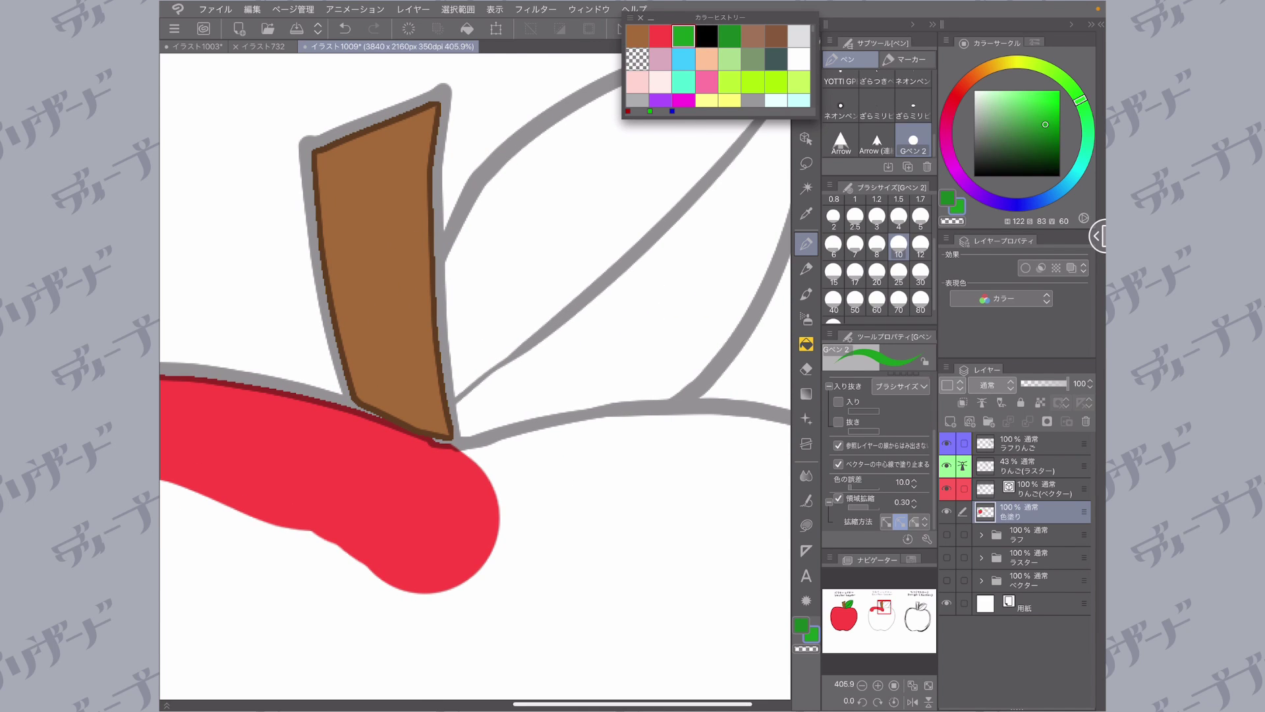
{"action": "mouse_move", "coordinate": [528, 263]}
{"action": "left_mouse_down"}
{"action": "mouse_move", "coordinate": [467, 393]}
{"action": "mouse_move", "coordinate": [447, 396]}
{"action": "left_mouse_up"}
{"action": "mouse_move", "coordinate": [452, 302]}
{"action": "left_mouse_down"}
{"action": "mouse_move", "coordinate": [383, 508]}
{"action": "mouse_move", "coordinate": [475, 541]}
{"action": "mouse_move", "coordinate": [639, 448]}
{"action": "mouse_move", "coordinate": [718, 198]}
{"action": "mouse_move", "coordinate": [504, 316]}
{"action": "mouse_move", "coordinate": [603, 336]}
{"action": "left_mouse_up"}
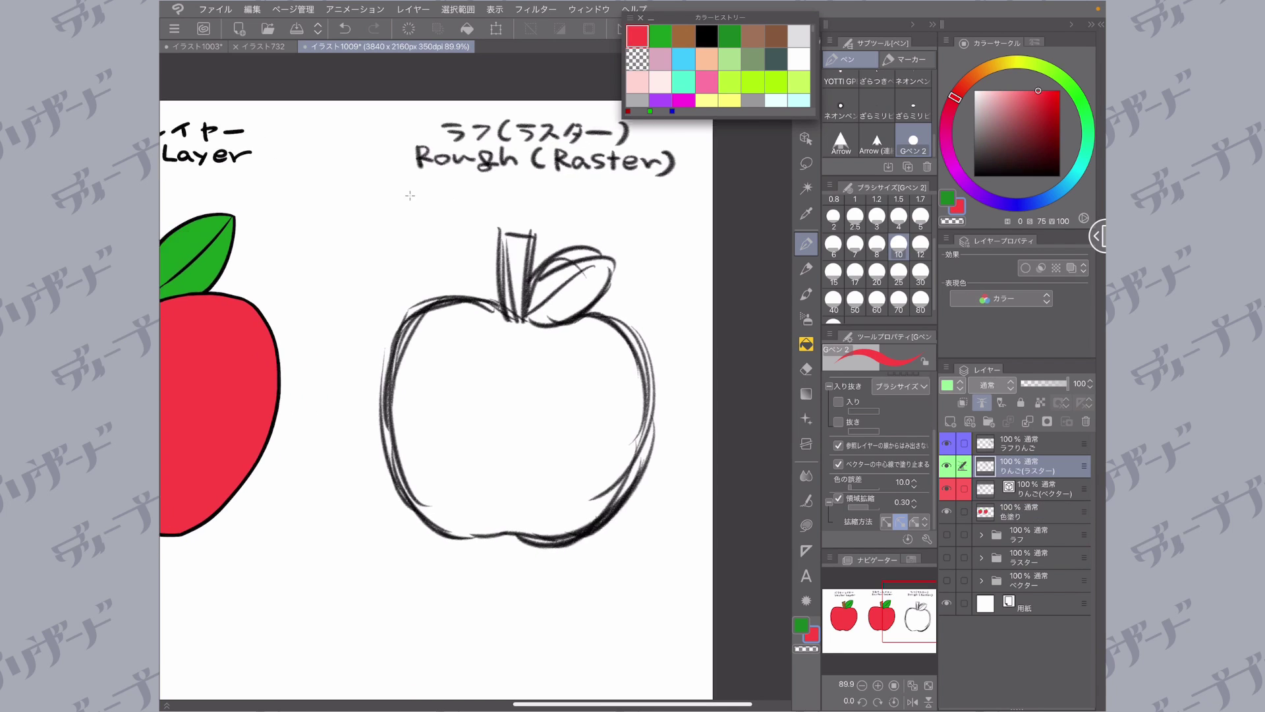
- Set the ラフりんご layer as the reference layer and paint red around the inside of the rough apple's outline on the 色塗り layer
{"action": "mouse_move", "coordinate": [469, 377]}
{"action": "left_mouse_down"}
{"action": "mouse_move", "coordinate": [436, 400]}
{"action": "mouse_move", "coordinate": [471, 363]}
{"action": "left_mouse_up"}
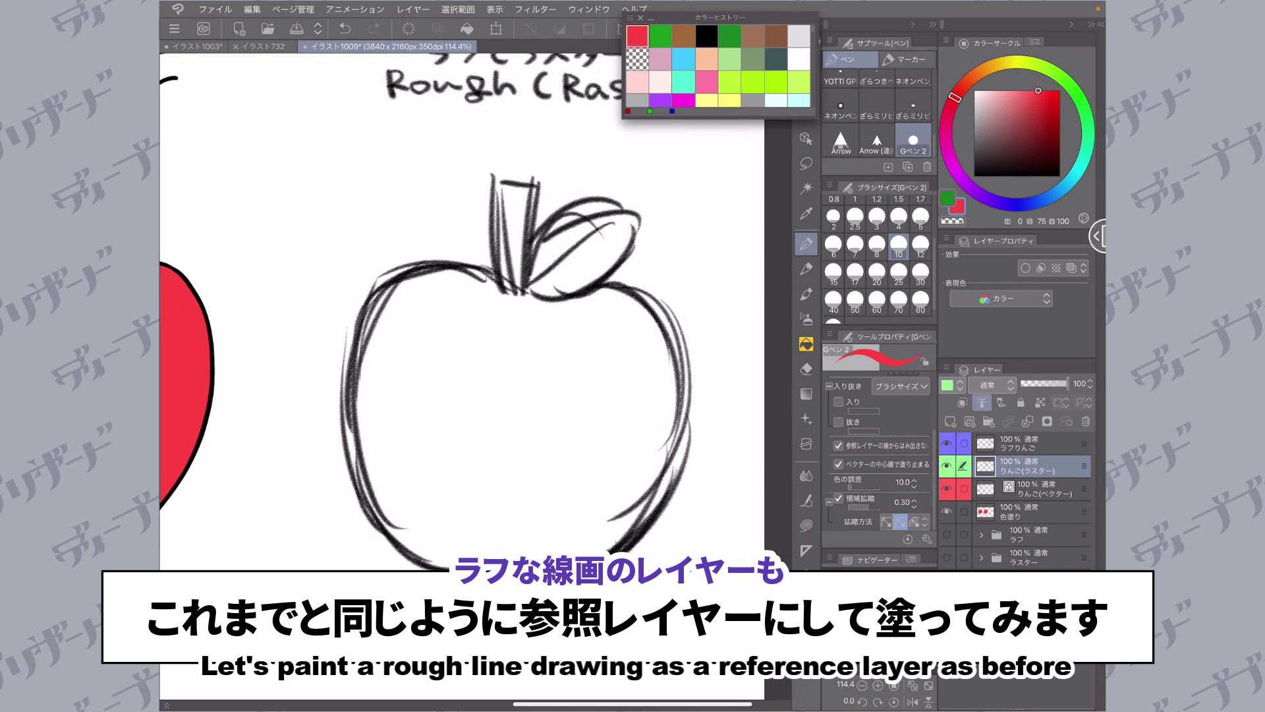
{"action": "left_click", "coordinate": [1034, 444]}
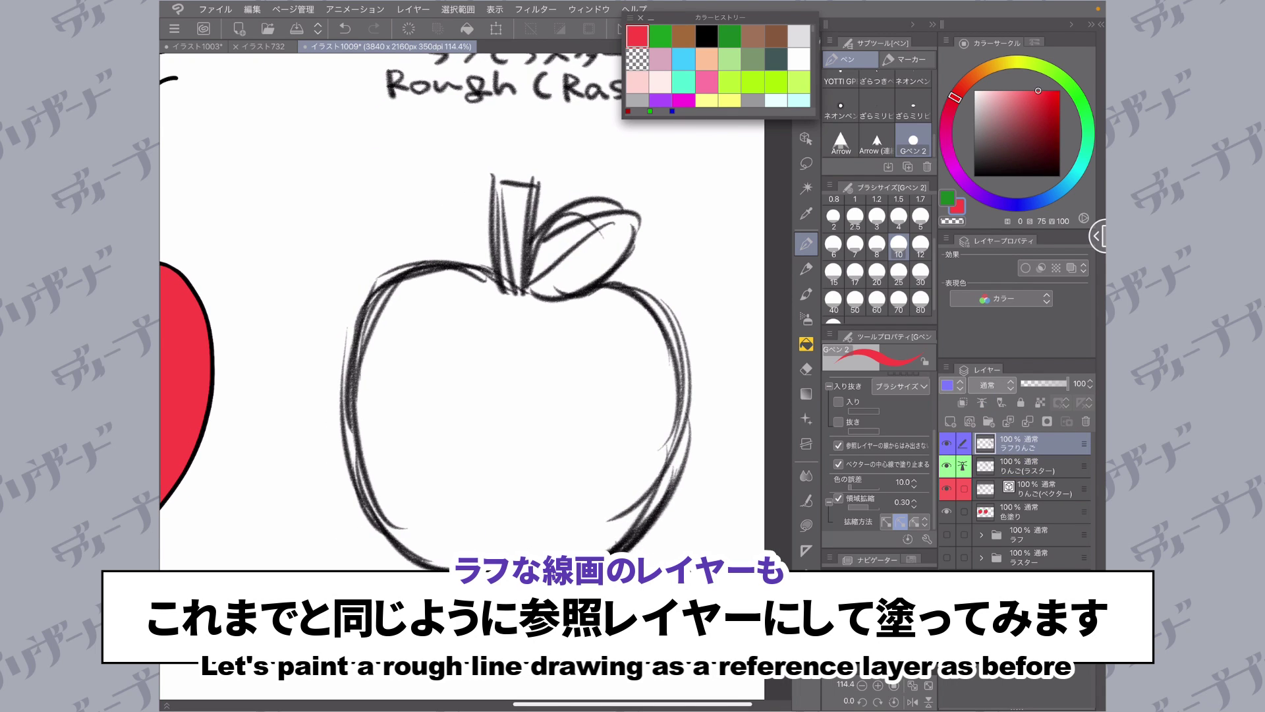
{"action": "left_click", "coordinate": [982, 403]}
{"action": "left_click", "coordinate": [1033, 512]}
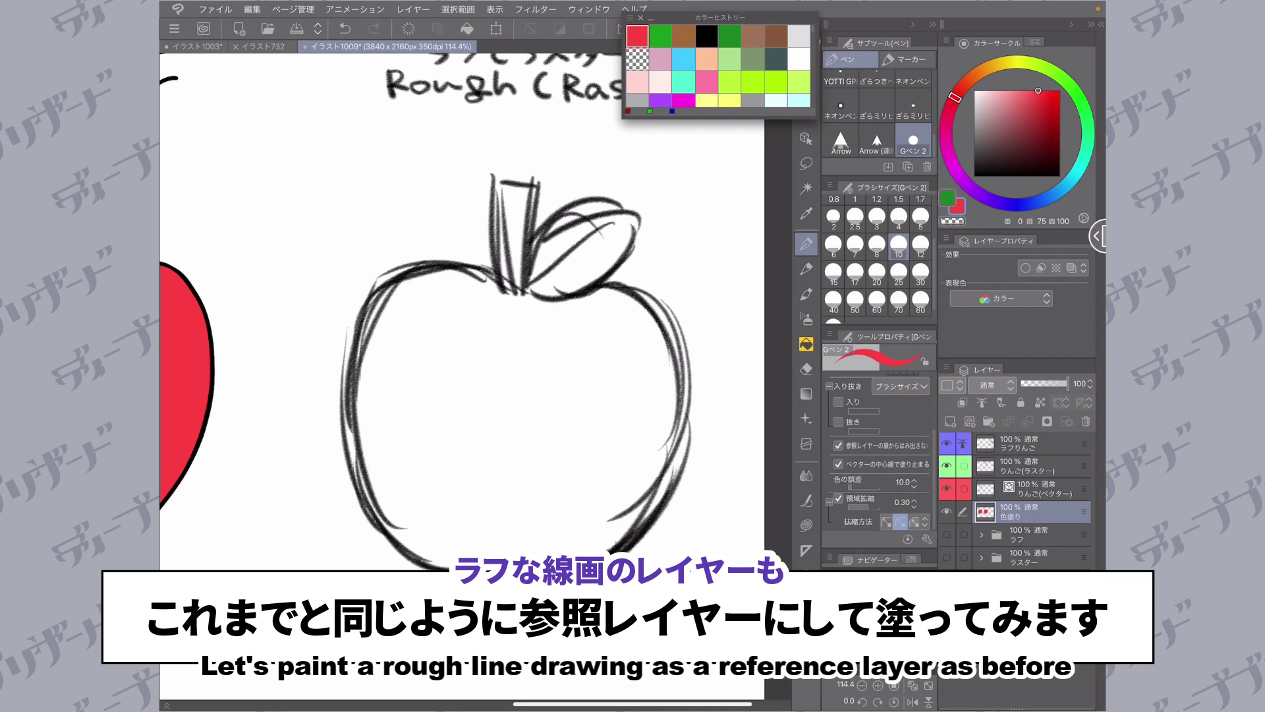
{"action": "mouse_move", "coordinate": [506, 315]}
{"action": "left_mouse_down"}
{"action": "mouse_move", "coordinate": [626, 326]}
{"action": "mouse_move", "coordinate": [649, 440]}
{"action": "mouse_move", "coordinate": [636, 495]}
{"action": "mouse_move", "coordinate": [587, 541]}
{"action": "mouse_move", "coordinate": [534, 557]}
{"action": "mouse_move", "coordinate": [455, 553]}
{"action": "mouse_move", "coordinate": [379, 462]}
{"action": "mouse_move", "coordinate": [379, 339]}
{"action": "mouse_move", "coordinate": [488, 284]}
{"action": "mouse_move", "coordinate": [505, 290]}
{"action": "left_mouse_up"}
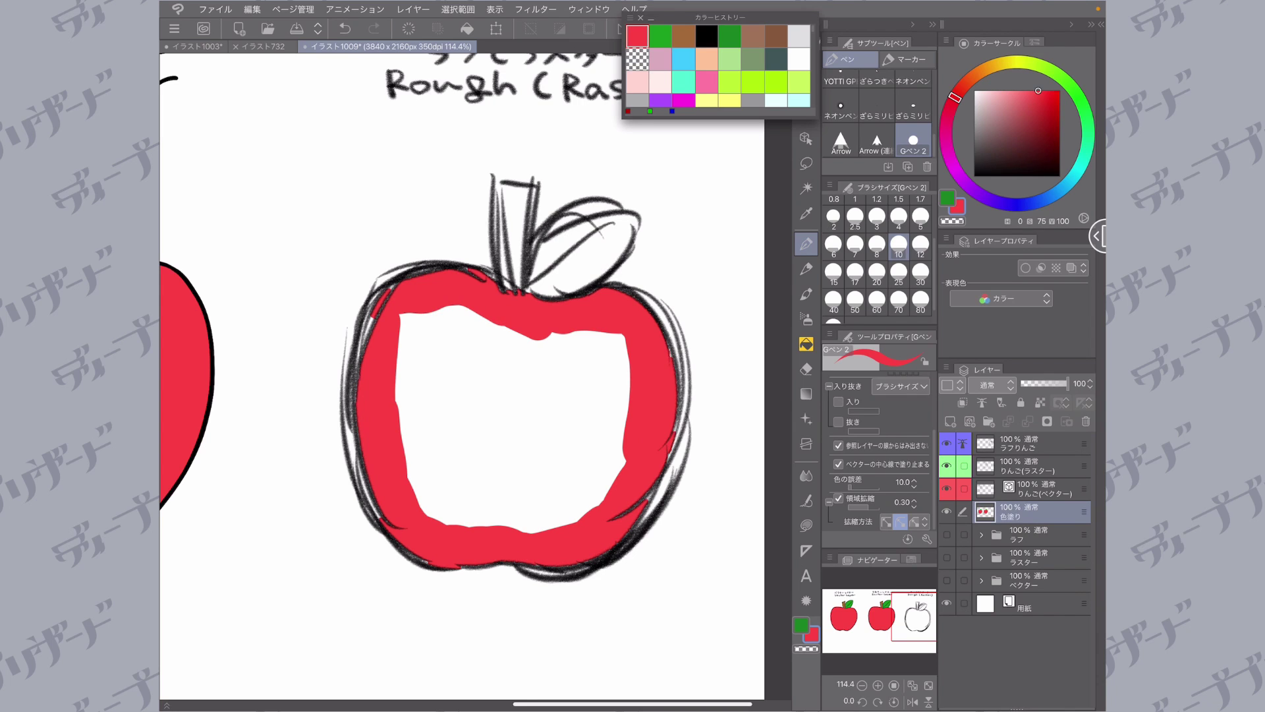
- Fill the rest of the rough apple's body red and paint its stem brown on the 色塗り layer
{"action": "mouse_move", "coordinate": [389, 323]}
{"action": "left_mouse_down"}
{"action": "mouse_move", "coordinate": [416, 455]}
{"action": "mouse_move", "coordinate": [511, 517]}
{"action": "left_mouse_up"}
{"action": "mouse_move", "coordinate": [521, 336]}
{"action": "left_mouse_down"}
{"action": "mouse_move", "coordinate": [593, 501]}
{"action": "mouse_move", "coordinate": [616, 488]}
{"action": "mouse_move", "coordinate": [471, 524]}
{"action": "left_mouse_up"}
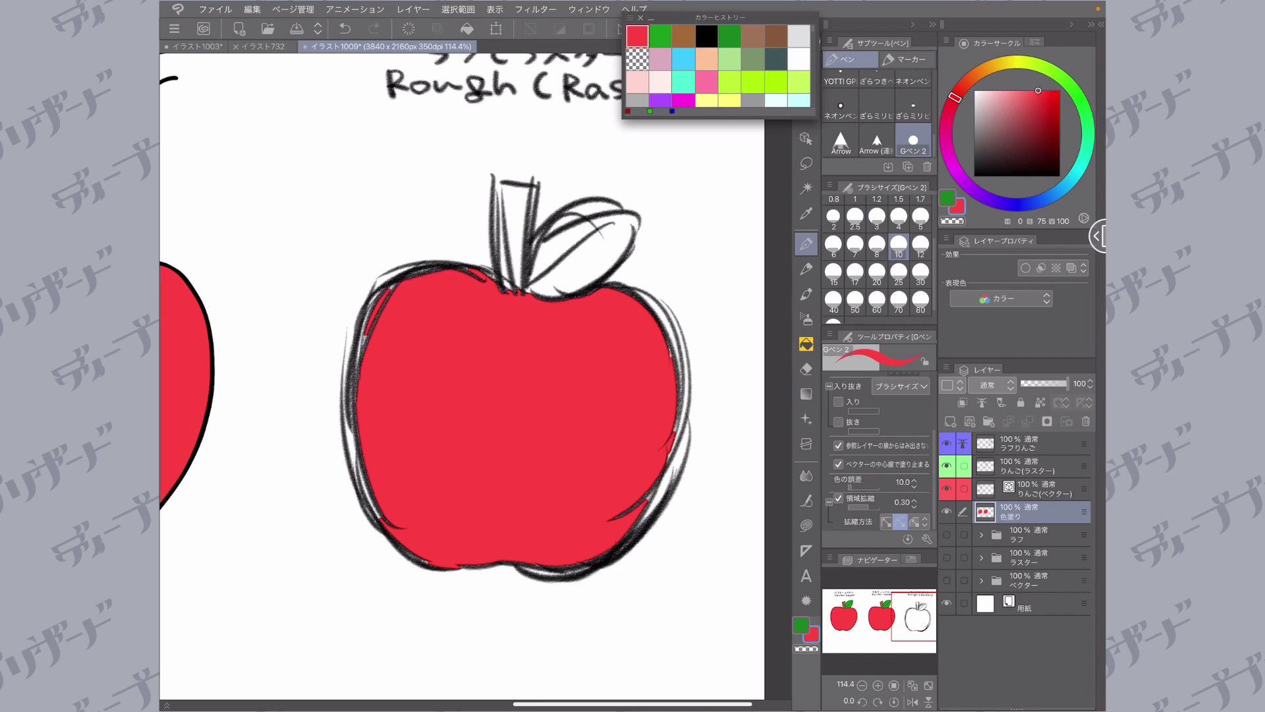
{"action": "left_click", "coordinate": [683, 37]}
{"action": "left_click_drag", "start_coordinate": [514, 198], "coordinate": [516, 280]}
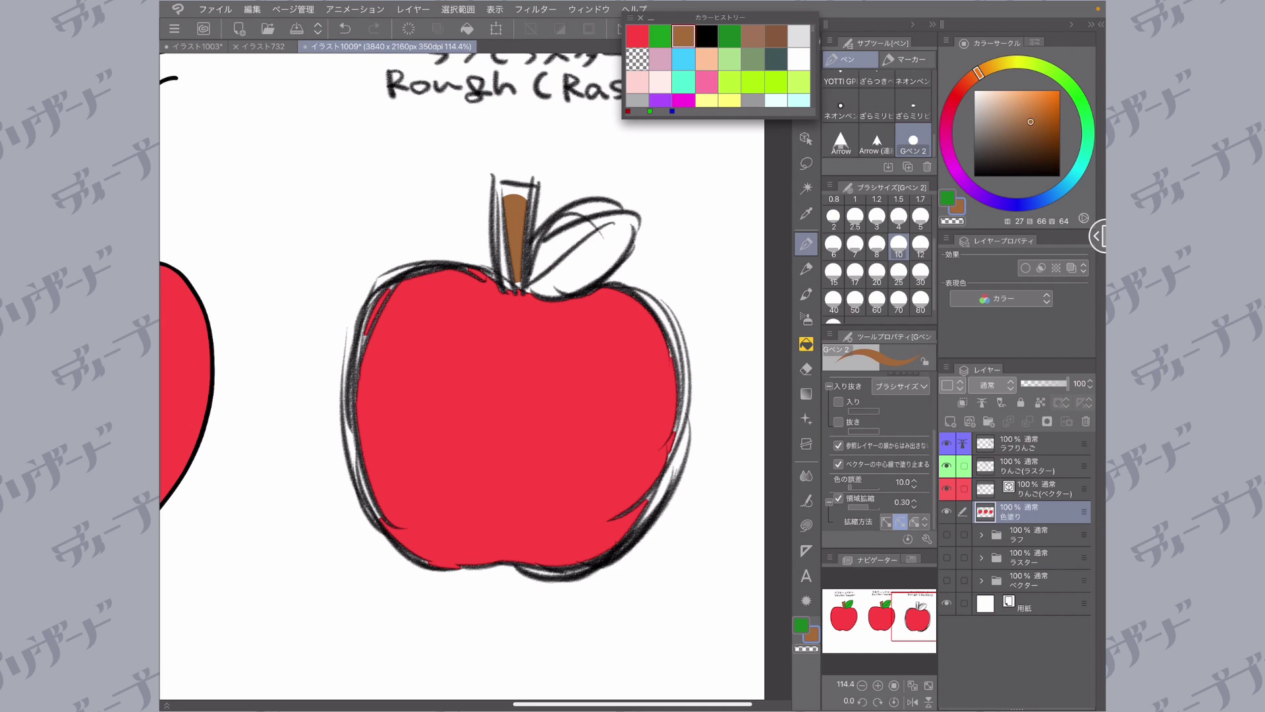
{"action": "mouse_move", "coordinate": [505, 230]}
{"action": "left_mouse_down"}
{"action": "mouse_move", "coordinate": [505, 281]}
{"action": "mouse_move", "coordinate": [507, 201]}
{"action": "mouse_move", "coordinate": [522, 192]}
{"action": "mouse_move", "coordinate": [518, 264]}
{"action": "left_mouse_up"}
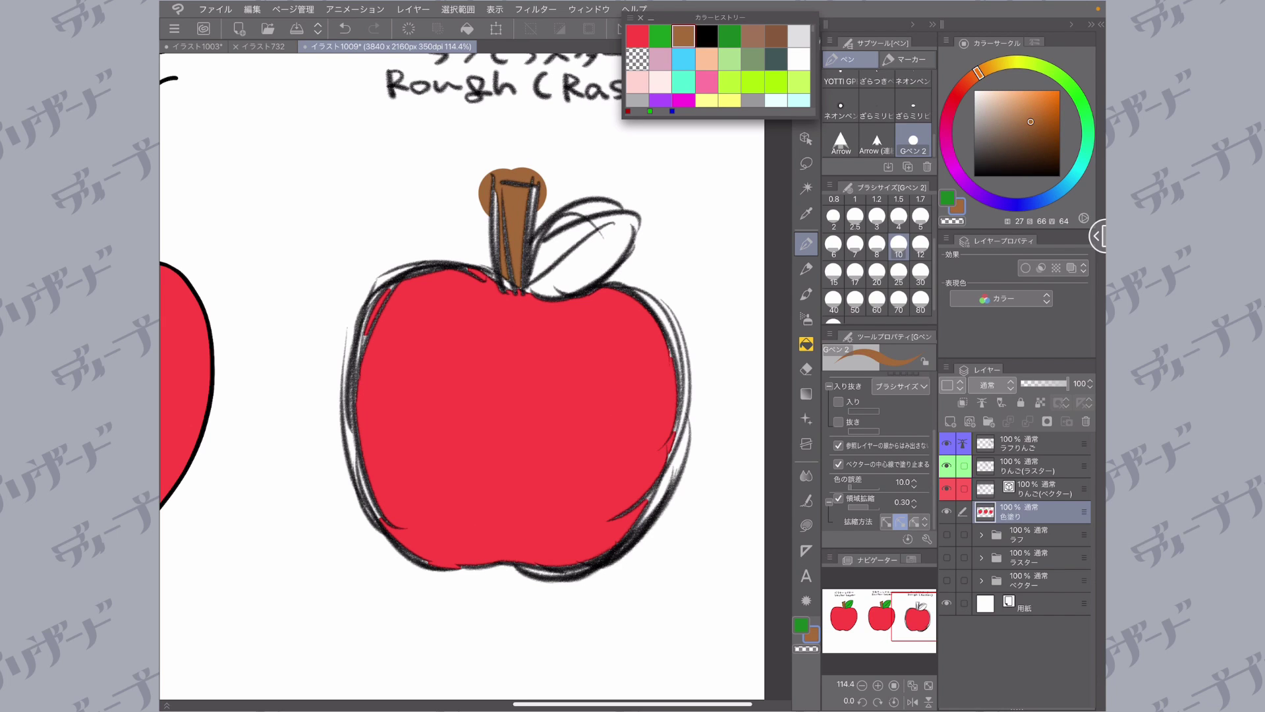
- Paint both halves of the rough apple's leaf green on the 色塗り layer
{"action": "scroll", "coordinate": [475, 309], "scroll_direction": "up", "scroll_amount": 5}
{"action": "scroll", "coordinate": [474, 310], "scroll_direction": "down", "scroll_amount": 3}
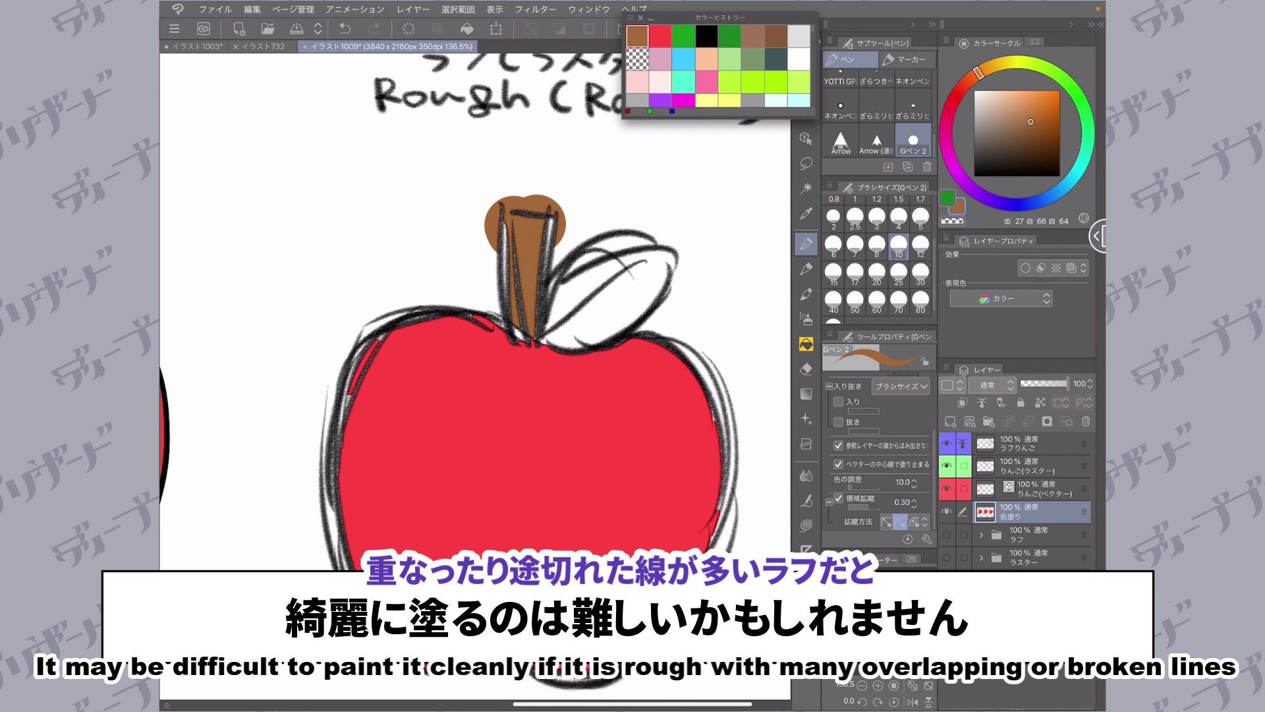
{"action": "left_click", "coordinate": [683, 37]}
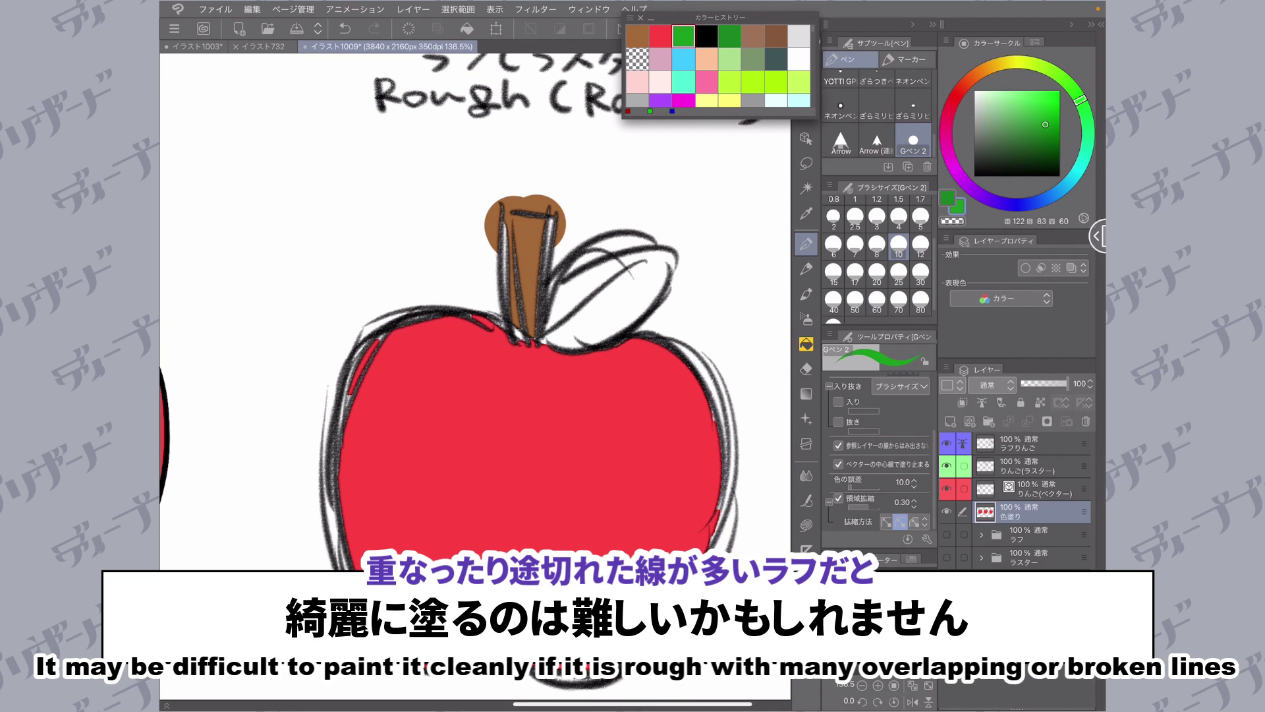
{"action": "mouse_move", "coordinate": [669, 263]}
{"action": "left_mouse_down"}
{"action": "mouse_move", "coordinate": [631, 267]}
{"action": "mouse_move", "coordinate": [611, 244]}
{"action": "mouse_move", "coordinate": [649, 242]}
{"action": "mouse_move", "coordinate": [557, 300]}
{"action": "left_mouse_up"}
{"action": "left_click_drag", "start_coordinate": [613, 267], "coordinate": [567, 333]}
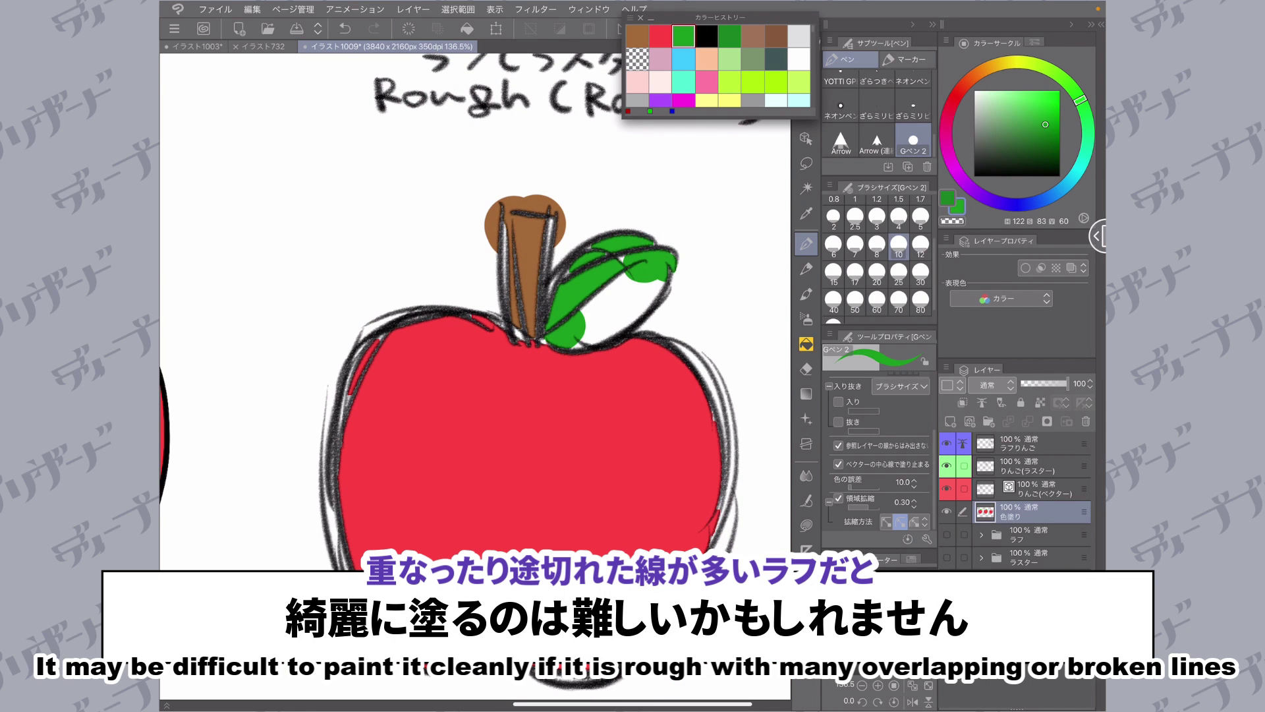
{"action": "left_click_drag", "start_coordinate": [662, 275], "coordinate": [573, 333]}
{"action": "scroll", "coordinate": [503, 375], "scroll_direction": "down", "scroll_amount": 2}
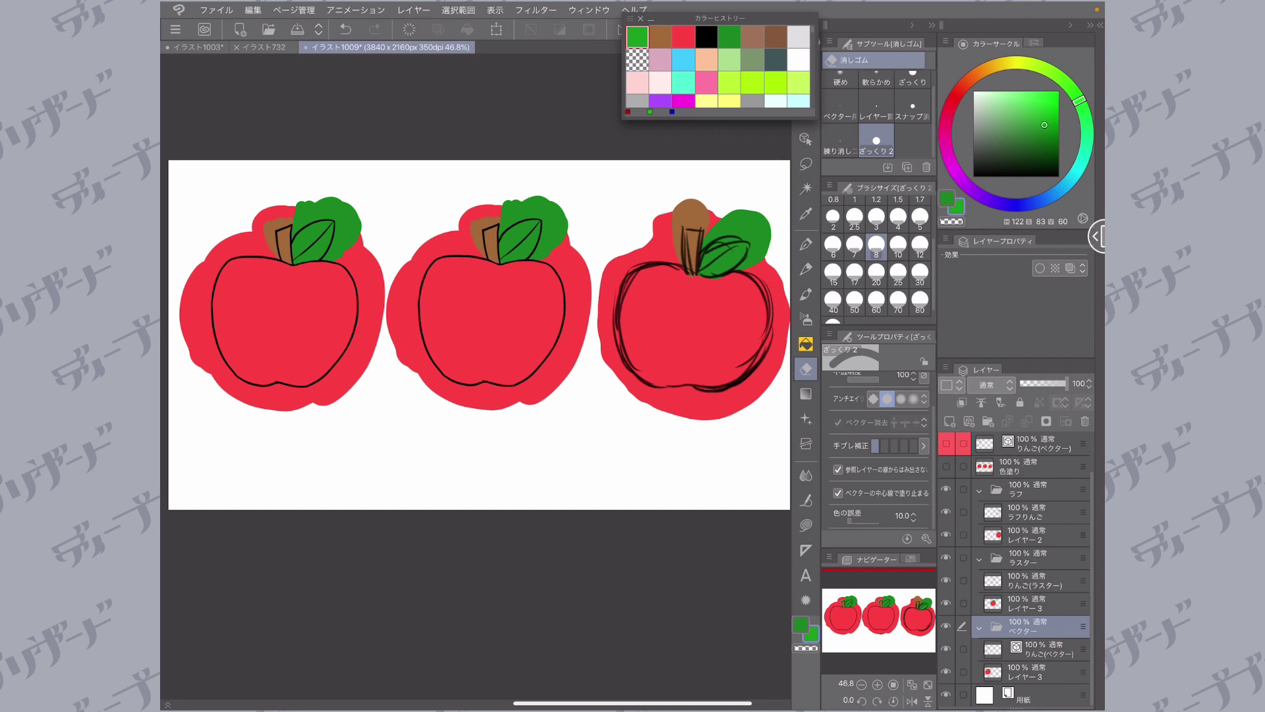
- Set the りんご(ベクター) layer as the reference layer and make レイヤー 3 in the ベクター folder the active layer
{"action": "left_click", "coordinate": [946, 626]}
{"action": "left_click", "coordinate": [946, 626]}
{"action": "scroll", "coordinate": [479, 334], "scroll_direction": "left", "scroll_amount": 4}
{"action": "scroll", "coordinate": [534, 207], "scroll_direction": "up", "scroll_amount": 5}
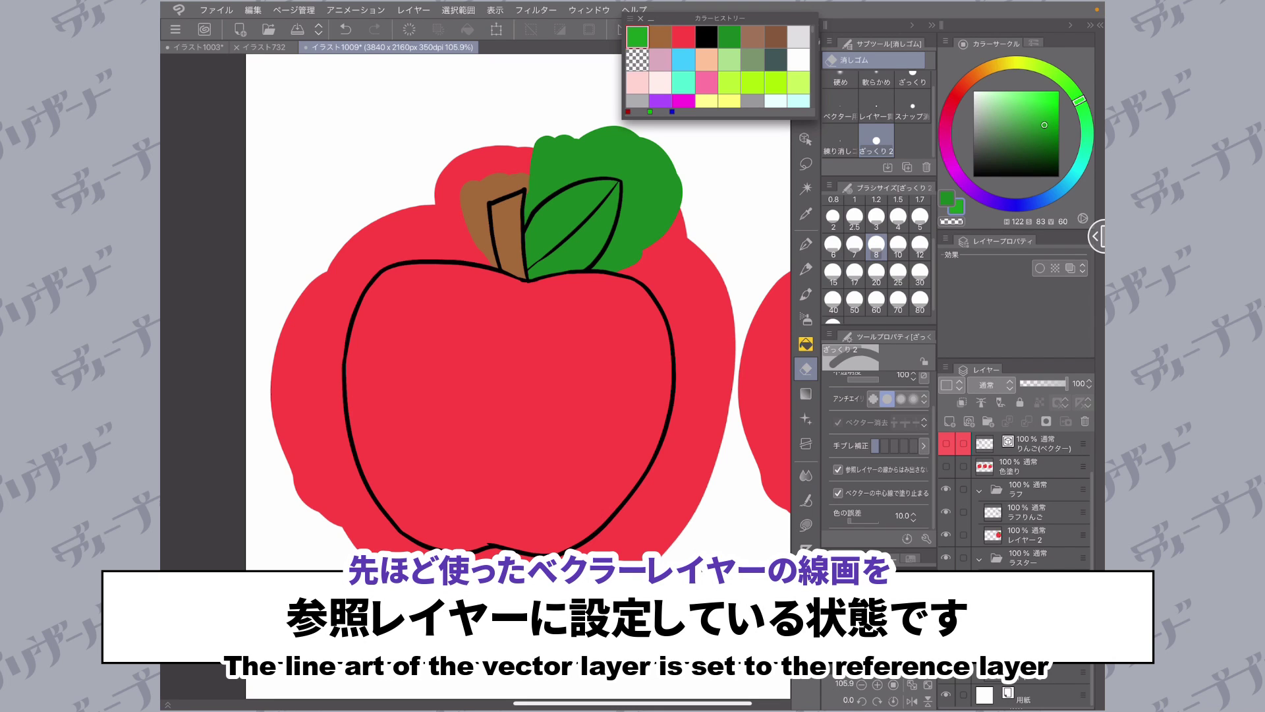
{"action": "left_click", "coordinate": [1028, 649]}
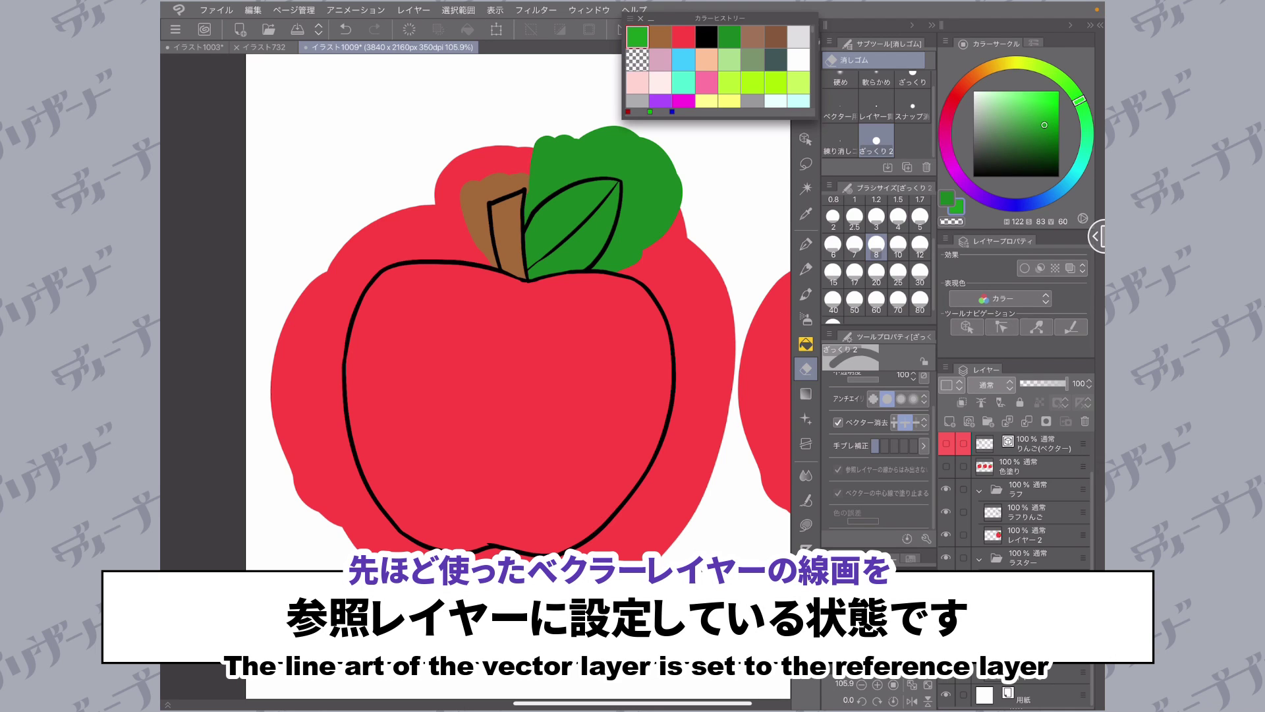
{"action": "left_click", "coordinate": [982, 402]}
{"action": "left_click", "coordinate": [1035, 672]}
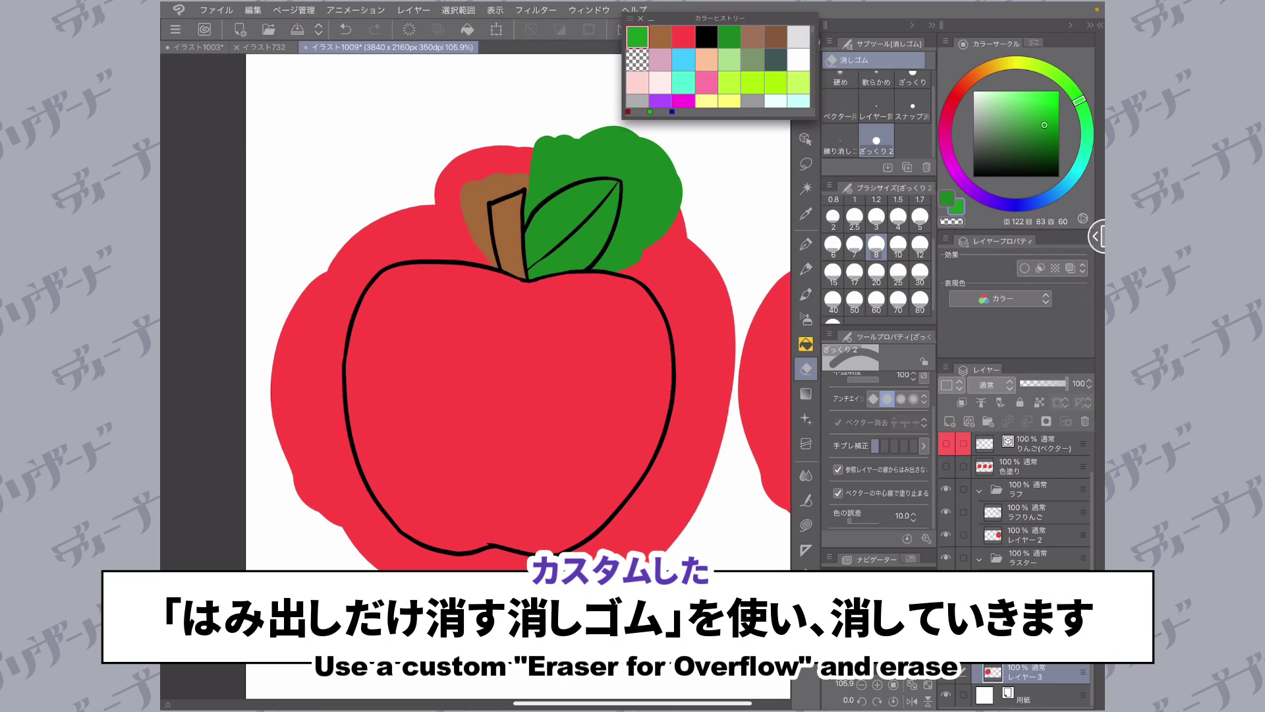
- Erase the red overflow outside the vector apple's right and lower edges with the ざっくり 2 eraser
{"action": "mouse_move", "coordinate": [700, 197]}
{"action": "left_mouse_down"}
{"action": "mouse_move", "coordinate": [666, 218]}
{"action": "mouse_move", "coordinate": [635, 198]}
{"action": "mouse_move", "coordinate": [605, 264]}
{"action": "mouse_move", "coordinate": [669, 286]}
{"action": "mouse_move", "coordinate": [654, 272]}
{"action": "mouse_move", "coordinate": [679, 300]}
{"action": "mouse_move", "coordinate": [666, 260]}
{"action": "mouse_move", "coordinate": [709, 296]}
{"action": "mouse_move", "coordinate": [692, 277]}
{"action": "left_mouse_up"}
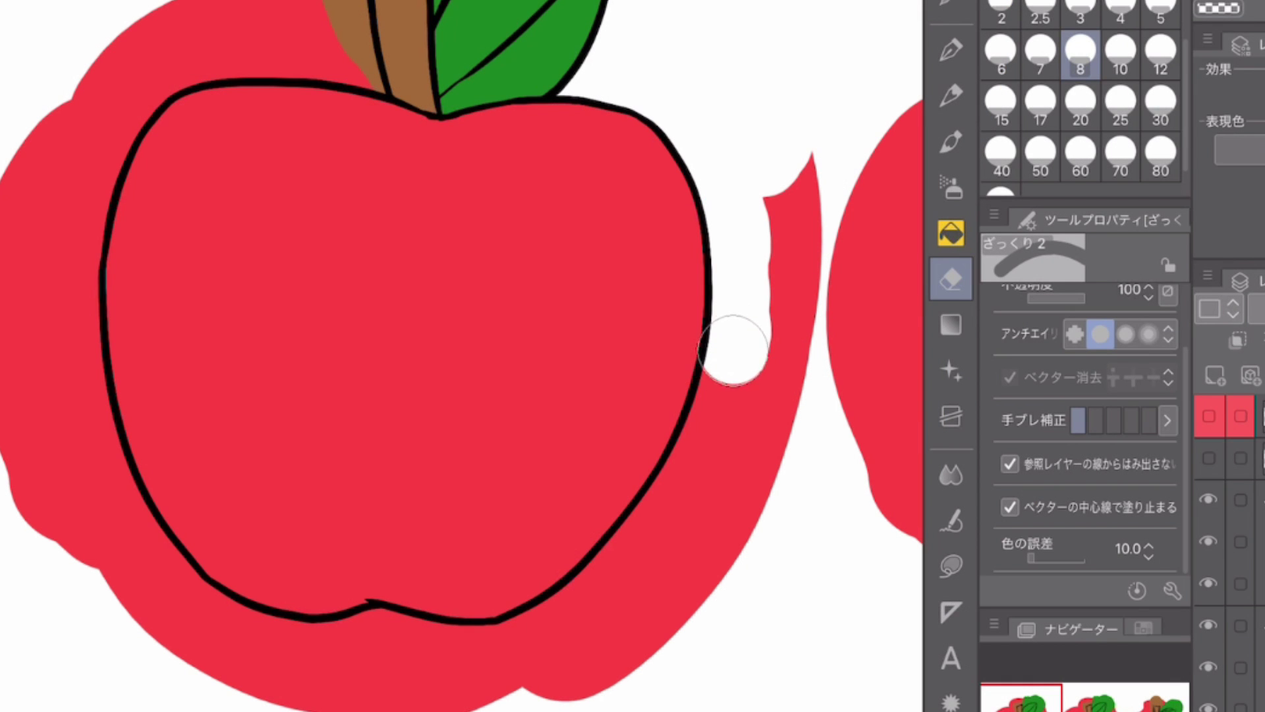
{"action": "mouse_move", "coordinate": [730, 340]}
{"action": "left_mouse_down"}
{"action": "mouse_move", "coordinate": [728, 377]}
{"action": "mouse_move", "coordinate": [750, 173]}
{"action": "mouse_move", "coordinate": [785, 136]}
{"action": "mouse_move", "coordinate": [793, 428]}
{"action": "mouse_move", "coordinate": [789, 354]}
{"action": "mouse_move", "coordinate": [680, 573]}
{"action": "mouse_move", "coordinate": [721, 446]}
{"action": "mouse_move", "coordinate": [582, 603]}
{"action": "mouse_move", "coordinate": [694, 576]}
{"action": "mouse_move", "coordinate": [652, 653]}
{"action": "mouse_move", "coordinate": [551, 707]}
{"action": "mouse_move", "coordinate": [546, 642]}
{"action": "mouse_move", "coordinate": [477, 655]}
{"action": "mouse_move", "coordinate": [491, 652]}
{"action": "mouse_move", "coordinate": [373, 635]}
{"action": "mouse_move", "coordinate": [501, 690]}
{"action": "mouse_move", "coordinate": [369, 708]}
{"action": "left_mouse_up"}
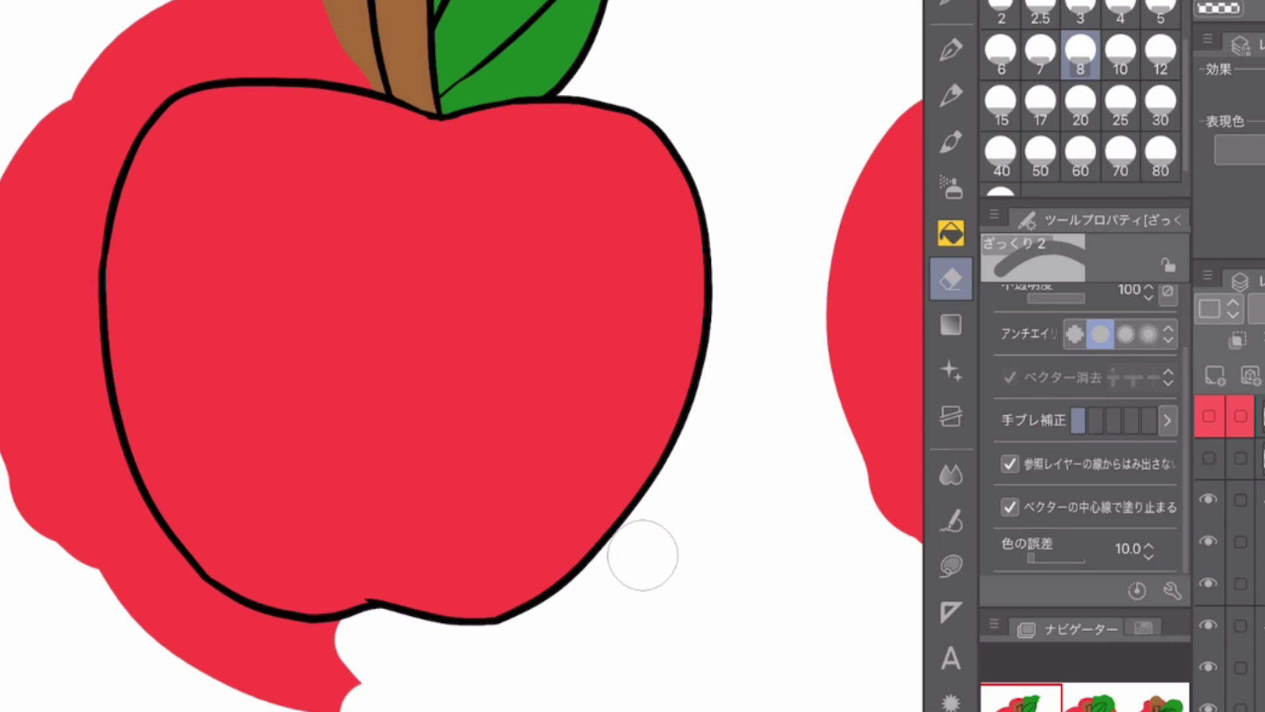
- Try erasing with the brush centre inside the vector apple's outline, and undo that erasure
{"action": "left_click", "coordinate": [611, 520]}
{"action": "mouse_move", "coordinate": [611, 521]}
{"action": "left_mouse_down"}
{"action": "mouse_move", "coordinate": [644, 452]}
{"action": "mouse_move", "coordinate": [635, 440]}
{"action": "mouse_move", "coordinate": [583, 442]}
{"action": "mouse_move", "coordinate": [499, 398]}
{"action": "mouse_move", "coordinate": [431, 386]}
{"action": "mouse_move", "coordinate": [545, 508]}
{"action": "mouse_move", "coordinate": [593, 509]}
{"action": "mouse_move", "coordinate": [658, 417]}
{"action": "mouse_move", "coordinate": [661, 388]}
{"action": "mouse_move", "coordinate": [574, 395]}
{"action": "mouse_move", "coordinate": [493, 356]}
{"action": "mouse_move", "coordinate": [515, 340]}
{"action": "mouse_move", "coordinate": [618, 346]}
{"action": "mouse_move", "coordinate": [624, 416]}
{"action": "left_mouse_up"}
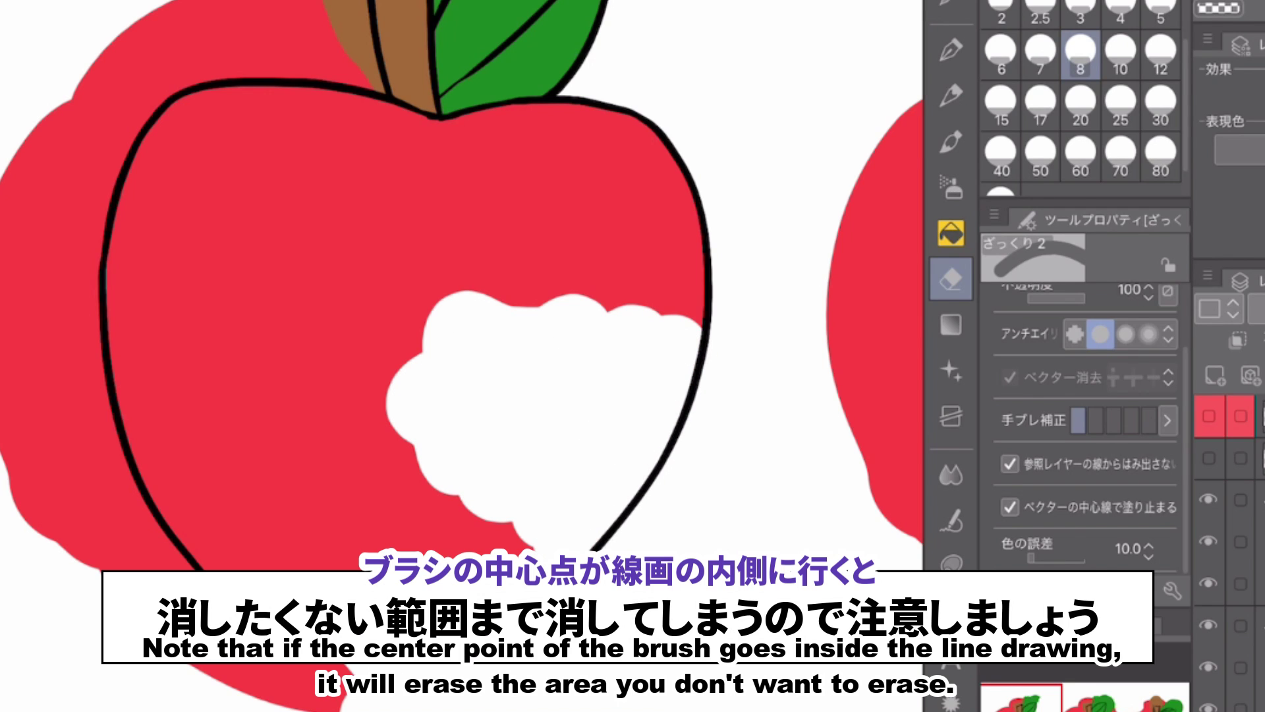
{"action": "key", "text": "ctrl+z"}
- Erase the red overflow below the vector apple, set the eraser size to 25, and clear its left side up to the stem
{"action": "left_click_drag", "start_coordinate": [409, 329], "coordinate": [578, 211]}
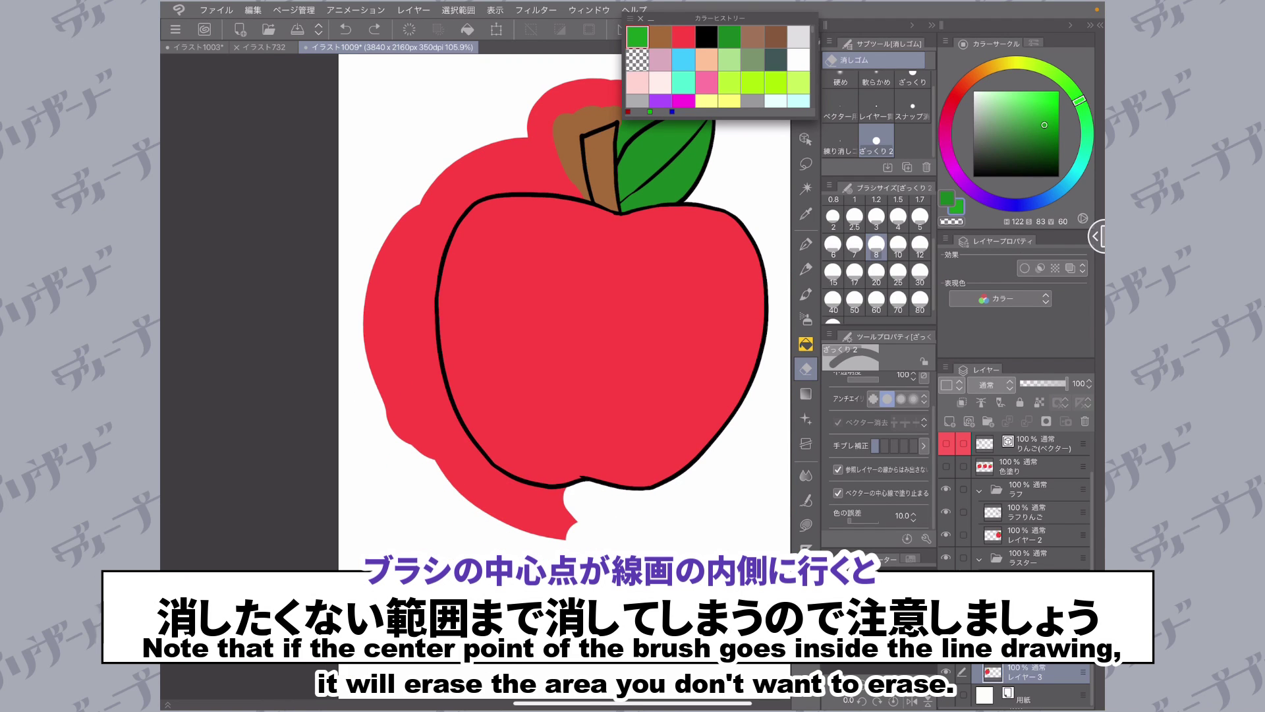
{"action": "mouse_move", "coordinate": [554, 547]}
{"action": "left_mouse_down"}
{"action": "mouse_move", "coordinate": [572, 506]}
{"action": "mouse_move", "coordinate": [489, 480]}
{"action": "mouse_move", "coordinate": [554, 529]}
{"action": "mouse_move", "coordinate": [506, 517]}
{"action": "mouse_move", "coordinate": [469, 491]}
{"action": "mouse_move", "coordinate": [477, 474]}
{"action": "mouse_move", "coordinate": [462, 443]}
{"action": "mouse_move", "coordinate": [454, 471]}
{"action": "mouse_move", "coordinate": [435, 453]}
{"action": "mouse_move", "coordinate": [446, 424]}
{"action": "mouse_move", "coordinate": [406, 440]}
{"action": "mouse_move", "coordinate": [440, 417]}
{"action": "left_mouse_up"}
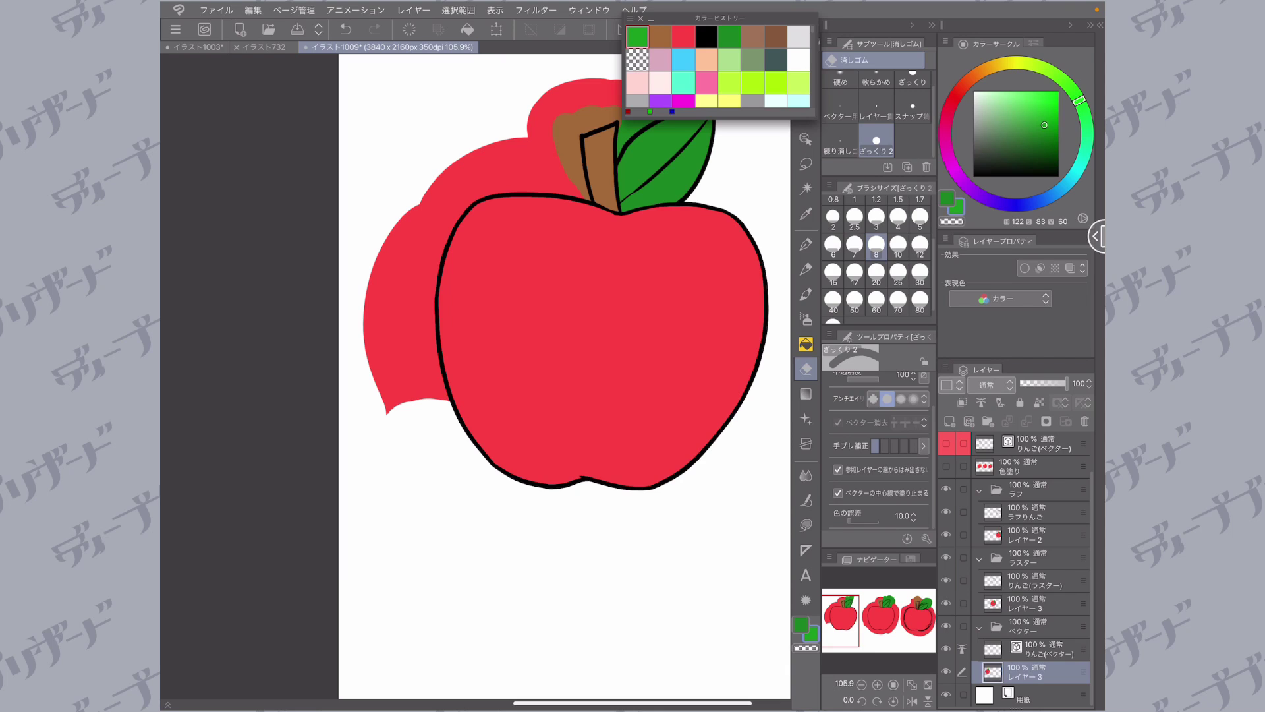
{"action": "left_click", "coordinate": [898, 272]}
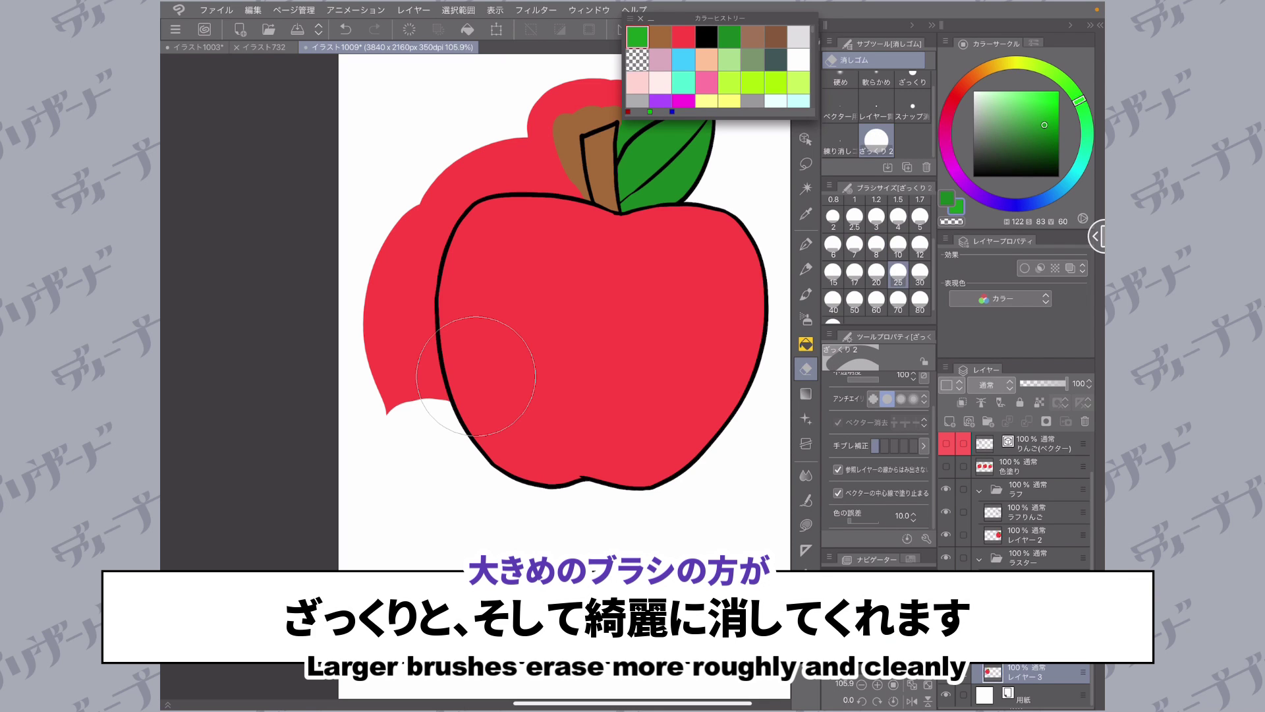
{"action": "mouse_move", "coordinate": [476, 375]}
{"action": "left_mouse_down"}
{"action": "mouse_move", "coordinate": [408, 396]}
{"action": "mouse_move", "coordinate": [396, 283]}
{"action": "mouse_move", "coordinate": [422, 188]}
{"action": "mouse_move", "coordinate": [515, 157]}
{"action": "mouse_move", "coordinate": [543, 173]}
{"action": "mouse_move", "coordinate": [542, 106]}
{"action": "mouse_move", "coordinate": [561, 99]}
{"action": "left_mouse_up"}
{"action": "scroll", "coordinate": [564, 313], "scroll_direction": "up", "scroll_amount": 2}
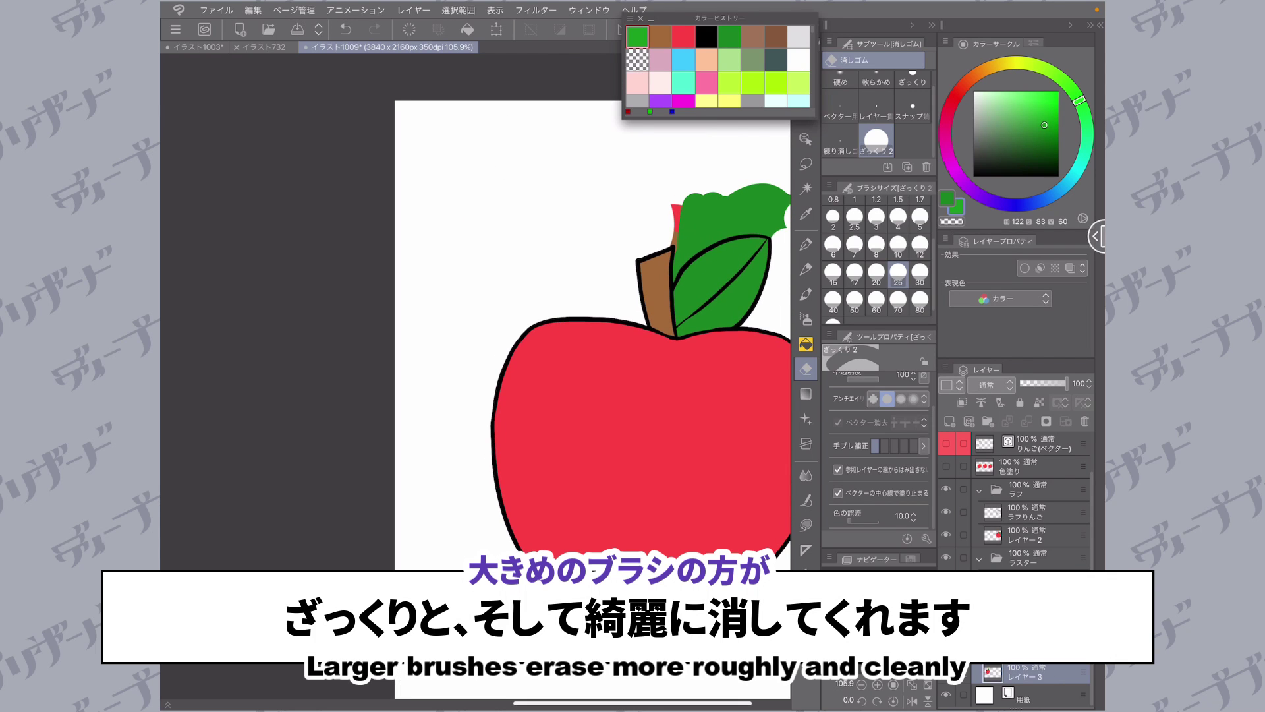
- Erase the leftover green and red overflow around the vector apple's leaf and stem
{"action": "mouse_move", "coordinate": [504, 234]}
{"action": "left_mouse_down"}
{"action": "mouse_move", "coordinate": [334, 294]}
{"action": "mouse_move", "coordinate": [273, 294]}
{"action": "left_mouse_up"}
{"action": "mouse_move", "coordinate": [580, 239]}
{"action": "left_mouse_down"}
{"action": "mouse_move", "coordinate": [496, 246]}
{"action": "mouse_move", "coordinate": [533, 261]}
{"action": "mouse_move", "coordinate": [449, 272]}
{"action": "left_mouse_up"}
{"action": "left_click_drag", "start_coordinate": [449, 369], "coordinate": [527, 264]}
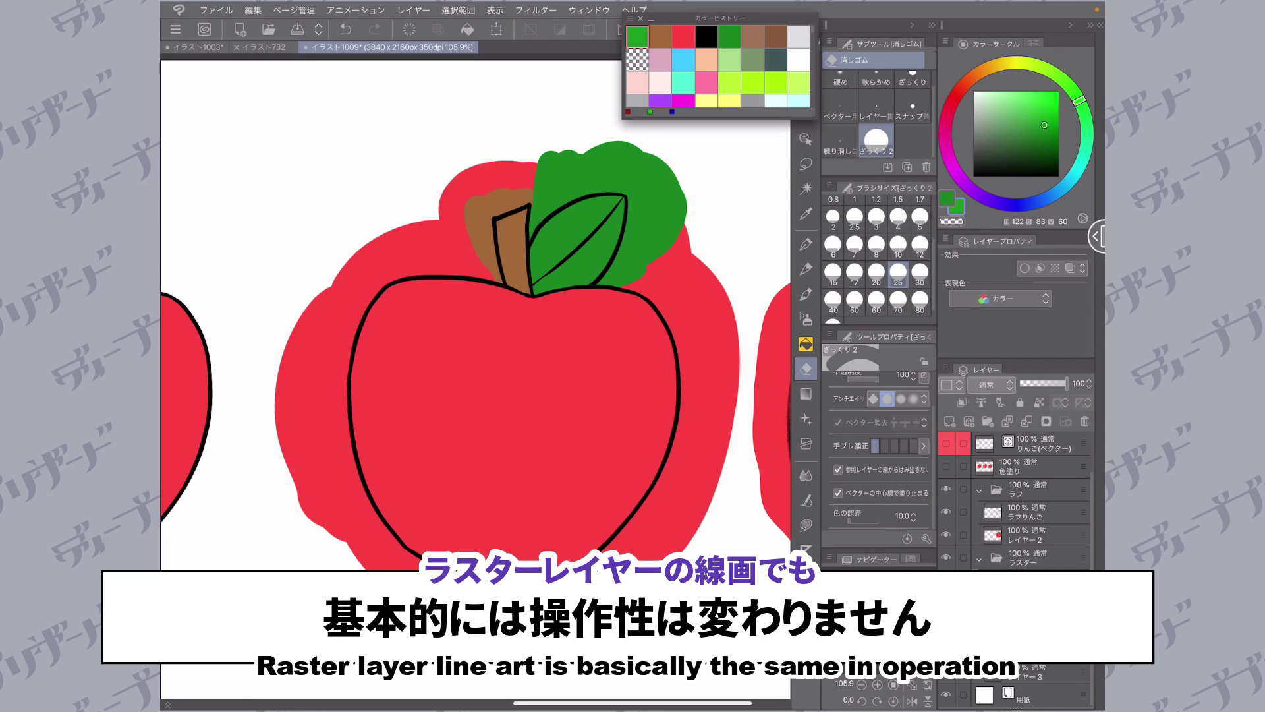
- Set the りんご(ラスター) layer as the reference layer and erase the overflow around the raster apple on レイヤー 3
{"action": "left_click", "coordinate": [981, 403]}
{"action": "left_click", "coordinate": [1028, 604]}
{"action": "mouse_move", "coordinate": [527, 105]}
{"action": "left_mouse_down"}
{"action": "mouse_move", "coordinate": [527, 181]}
{"action": "mouse_move", "coordinate": [667, 173]}
{"action": "mouse_move", "coordinate": [673, 224]}
{"action": "mouse_move", "coordinate": [627, 256]}
{"action": "mouse_move", "coordinate": [709, 284]}
{"action": "mouse_move", "coordinate": [714, 421]}
{"action": "mouse_move", "coordinate": [681, 522]}
{"action": "mouse_move", "coordinate": [613, 588]}
{"action": "mouse_move", "coordinate": [552, 612]}
{"action": "mouse_move", "coordinate": [430, 599]}
{"action": "mouse_move", "coordinate": [365, 548]}
{"action": "mouse_move", "coordinate": [321, 479]}
{"action": "mouse_move", "coordinate": [326, 294]}
{"action": "mouse_move", "coordinate": [338, 267]}
{"action": "mouse_move", "coordinate": [388, 238]}
{"action": "mouse_move", "coordinate": [459, 257]}
{"action": "mouse_move", "coordinate": [438, 176]}
{"action": "left_mouse_up"}
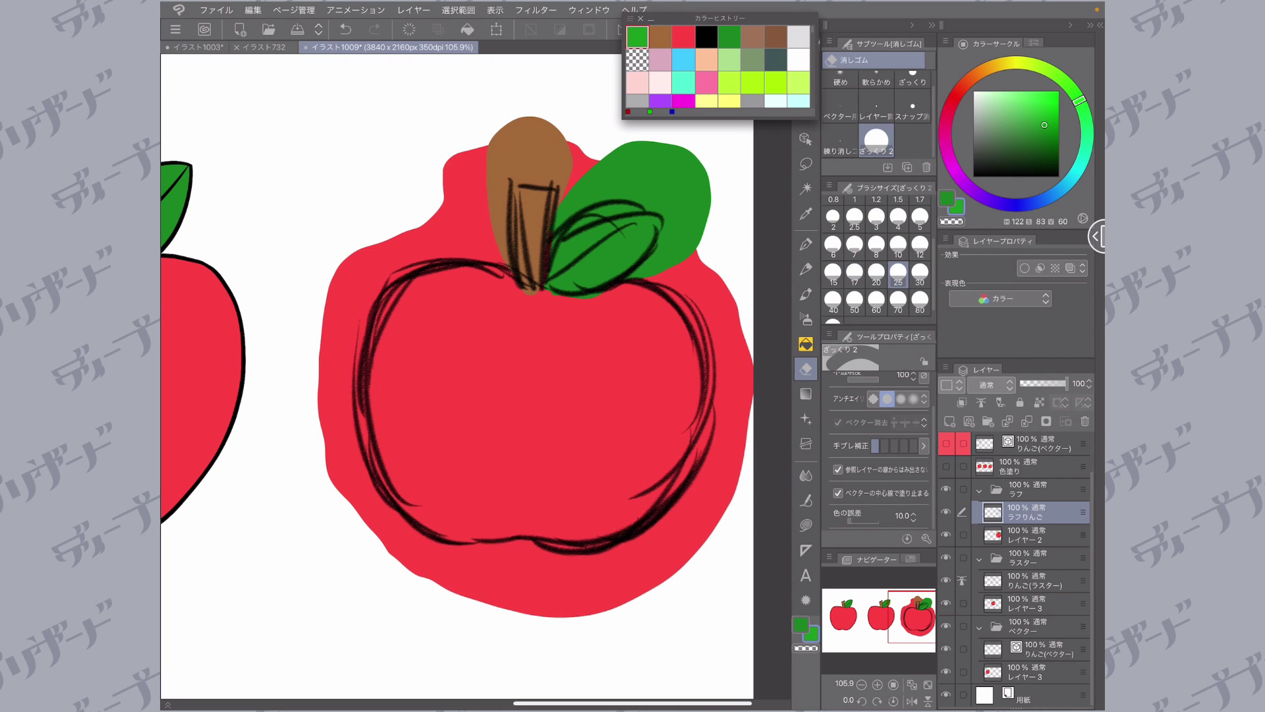
- Set the ラフりんご layer as the reference layer and erase the overflow around the rough apple on レイヤー 2
{"action": "left_click", "coordinate": [981, 402]}
{"action": "left_click", "coordinate": [1038, 535]}
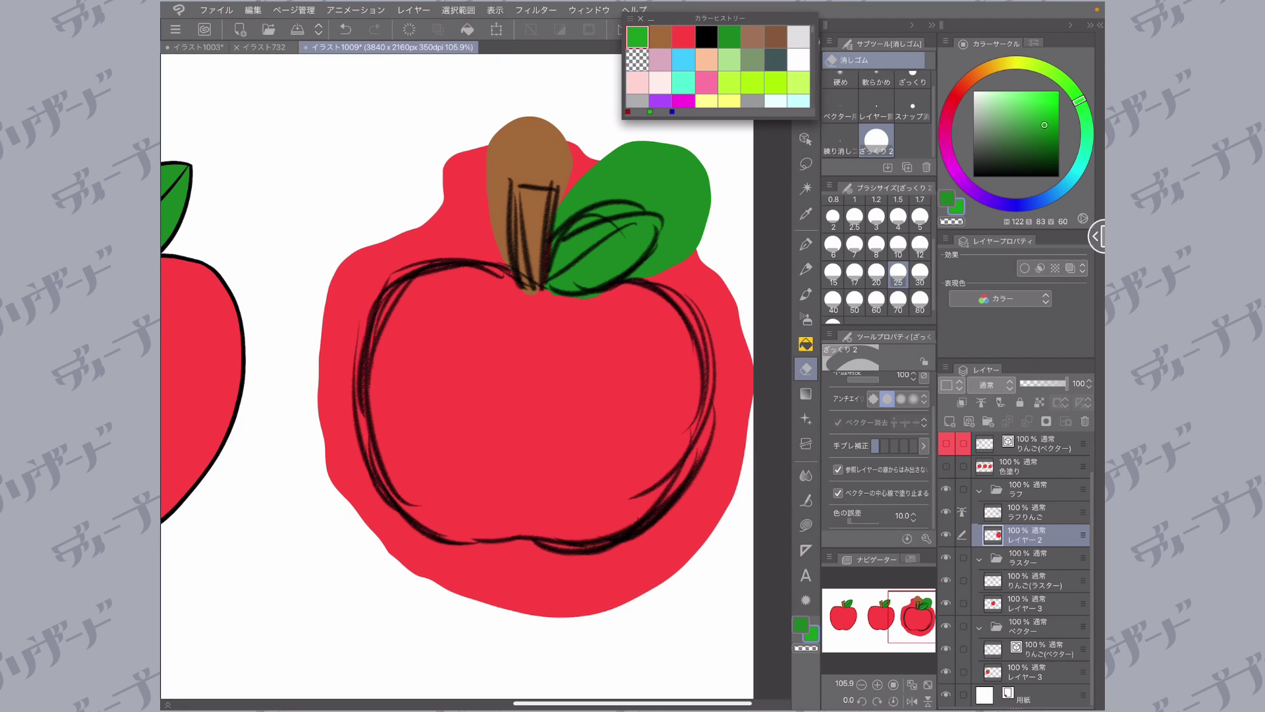
{"action": "mouse_move", "coordinate": [492, 137]}
{"action": "left_mouse_down"}
{"action": "mouse_move", "coordinate": [649, 175]}
{"action": "mouse_move", "coordinate": [700, 271]}
{"action": "mouse_move", "coordinate": [650, 555]}
{"action": "mouse_move", "coordinate": [486, 590]}
{"action": "mouse_move", "coordinate": [376, 243]}
{"action": "mouse_move", "coordinate": [488, 165]}
{"action": "left_mouse_up"}
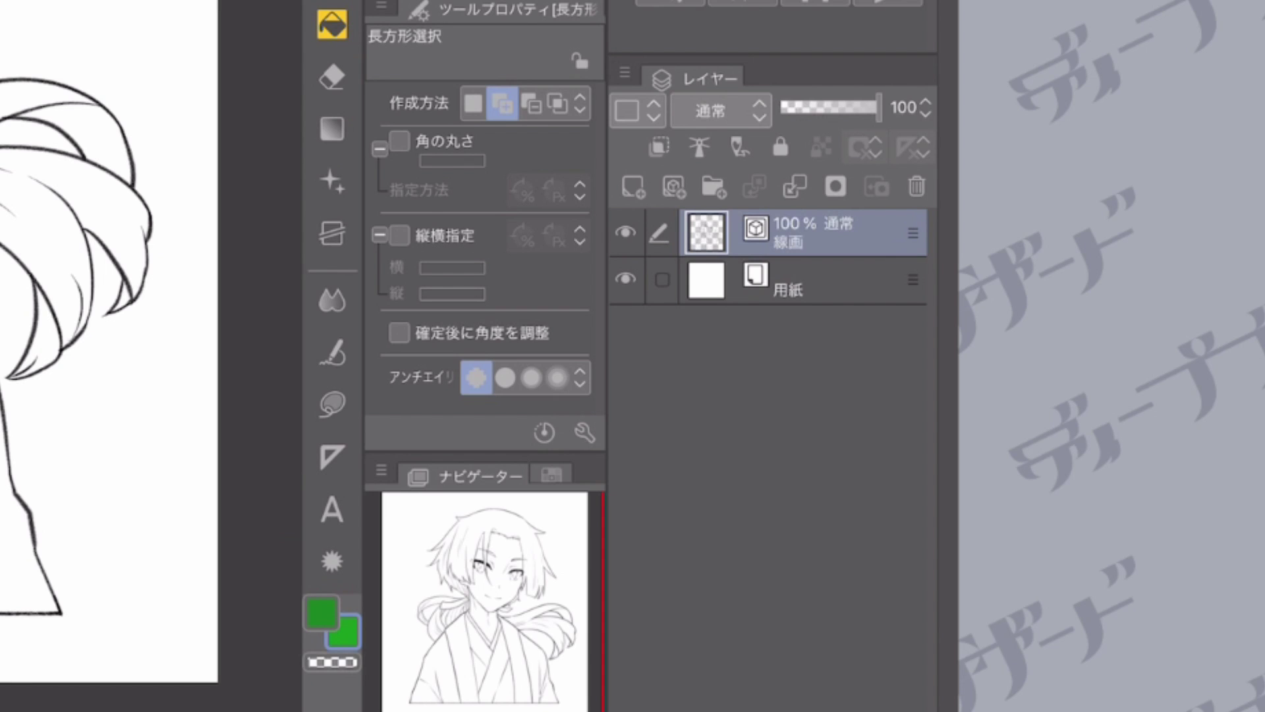
- Set the 線画 layer as the reference layer and paint the character's right-side hair dark purple on レイヤー 1 with Gペン 2
{"action": "left_click", "coordinate": [699, 146]}
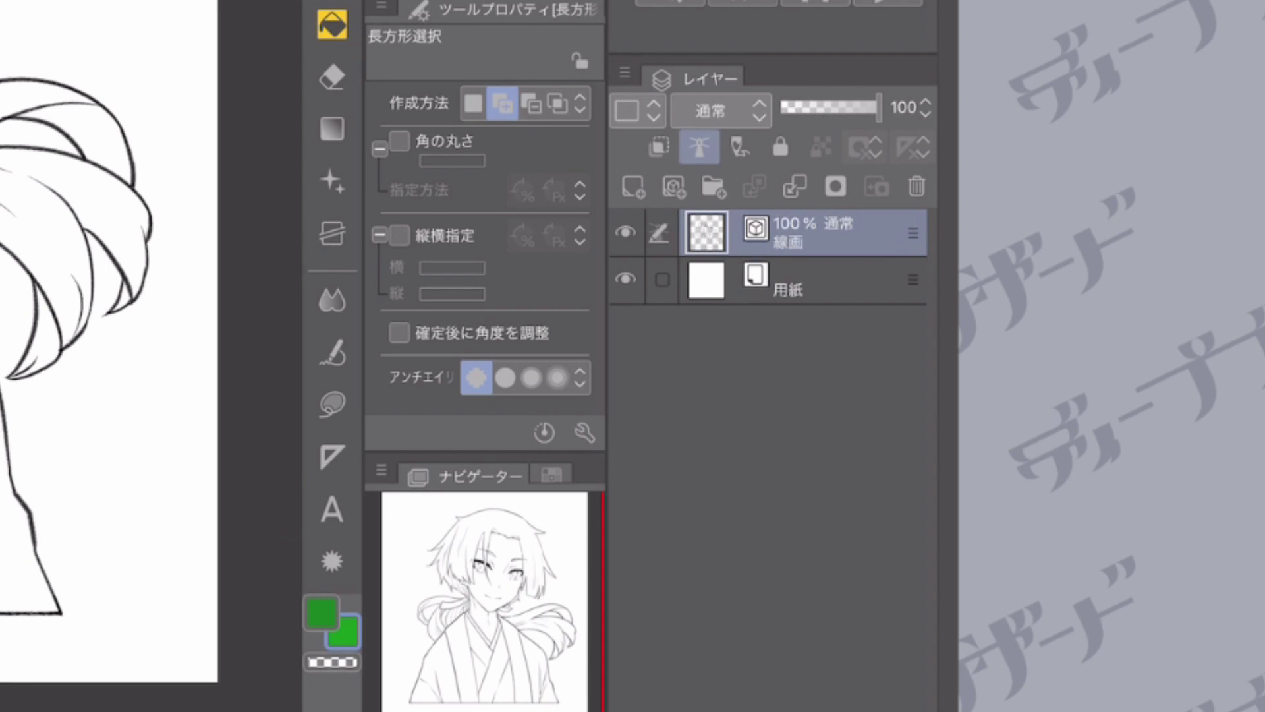
{"action": "left_click", "coordinate": [817, 280]}
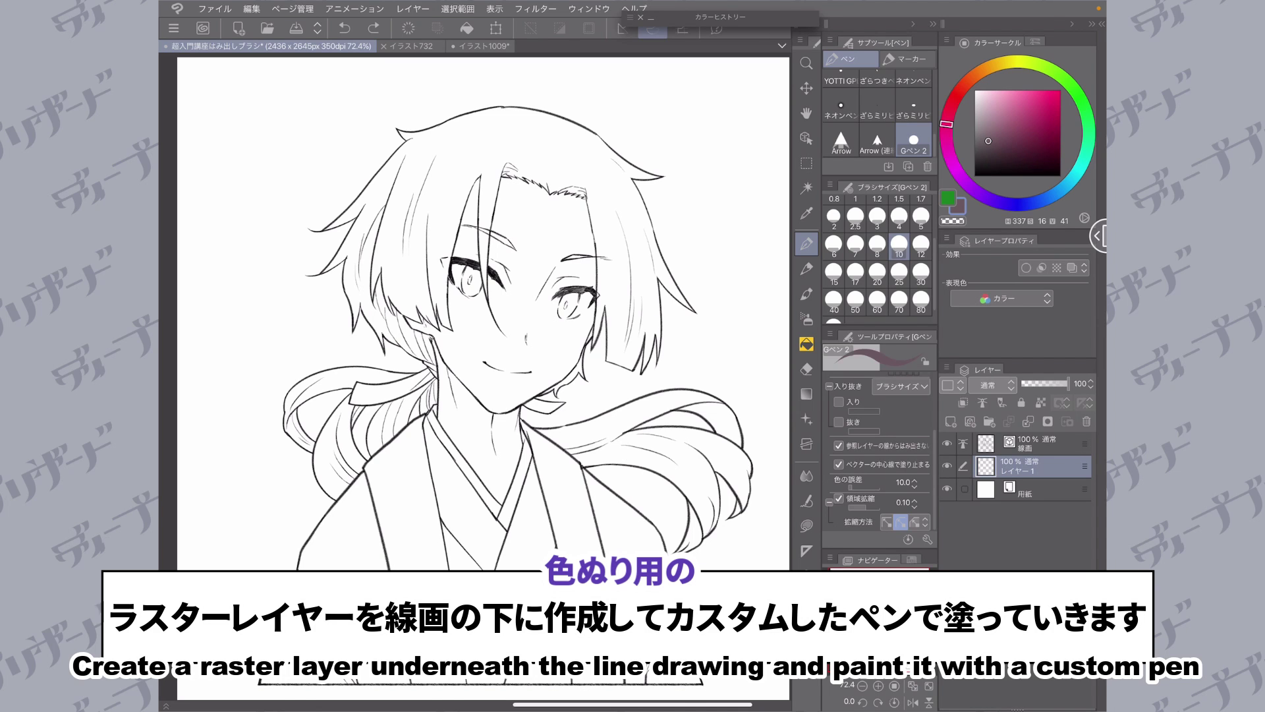
{"action": "scroll", "coordinate": [475, 376], "scroll_direction": "up", "scroll_amount": 5}
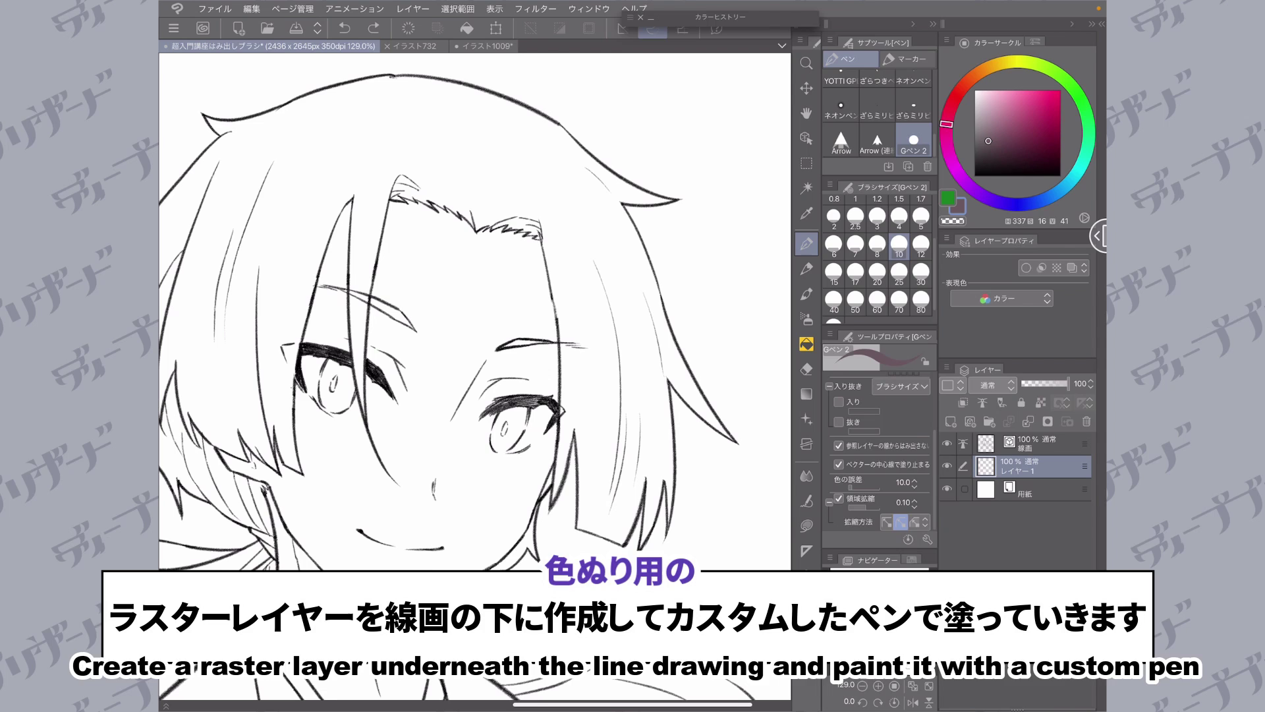
{"action": "mouse_move", "coordinate": [518, 122]}
{"action": "left_mouse_down"}
{"action": "mouse_move", "coordinate": [612, 193]}
{"action": "mouse_move", "coordinate": [668, 198]}
{"action": "mouse_move", "coordinate": [620, 211]}
{"action": "mouse_move", "coordinate": [631, 298]}
{"action": "mouse_move", "coordinate": [734, 442]}
{"action": "left_mouse_up"}
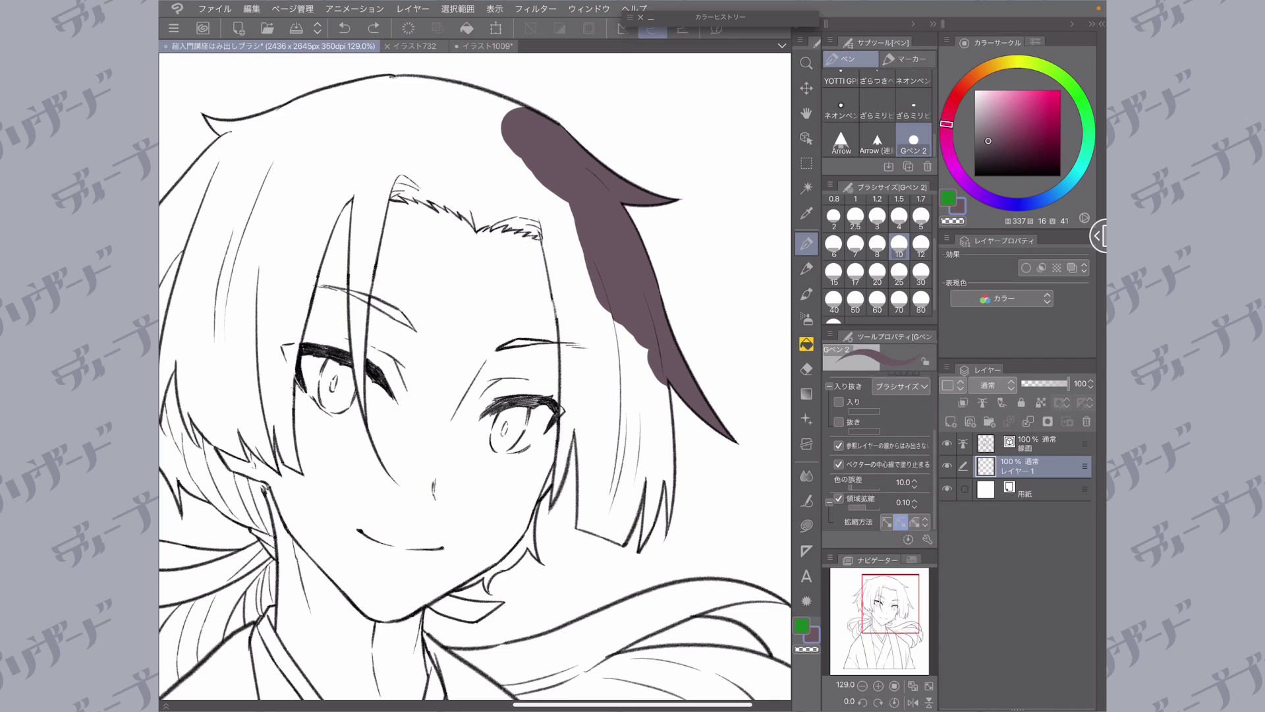
{"action": "mouse_move", "coordinate": [649, 361]}
{"action": "left_mouse_down"}
{"action": "mouse_move", "coordinate": [656, 508]}
{"action": "mouse_move", "coordinate": [573, 264]}
{"action": "mouse_move", "coordinate": [564, 270]}
{"action": "mouse_move", "coordinate": [527, 171]}
{"action": "left_mouse_up"}
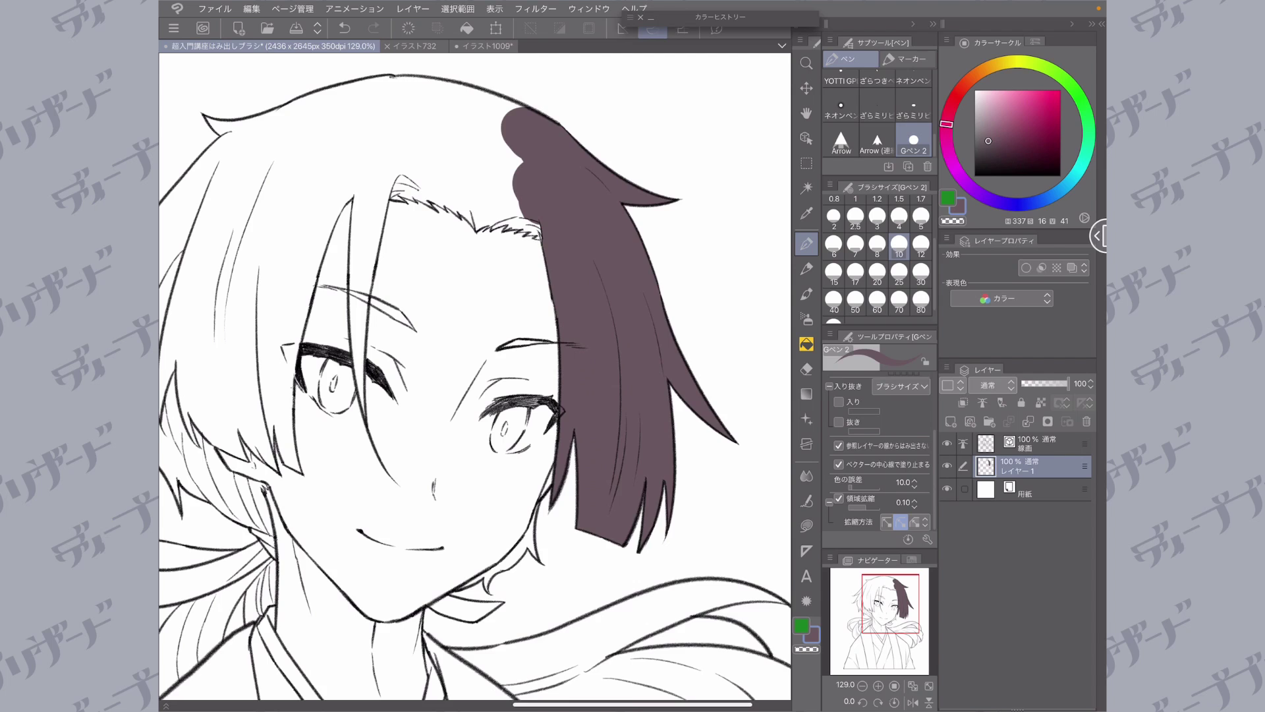
- Dab dark purple along the jagged hairline above the forehead, following its small points
{"action": "left_click_drag", "start_coordinate": [476, 231], "coordinate": [618, 420]}
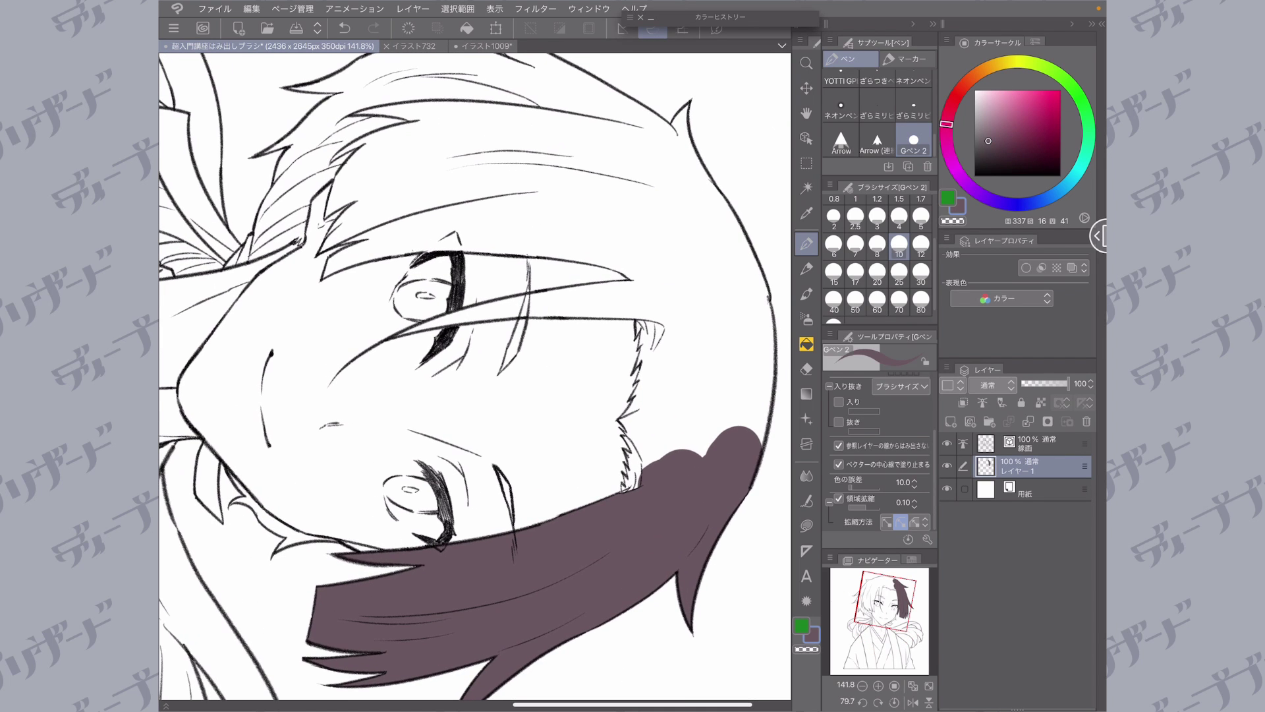
{"action": "left_click", "coordinate": [666, 307]}
{"action": "left_click_drag", "start_coordinate": [664, 328], "coordinate": [669, 347]}
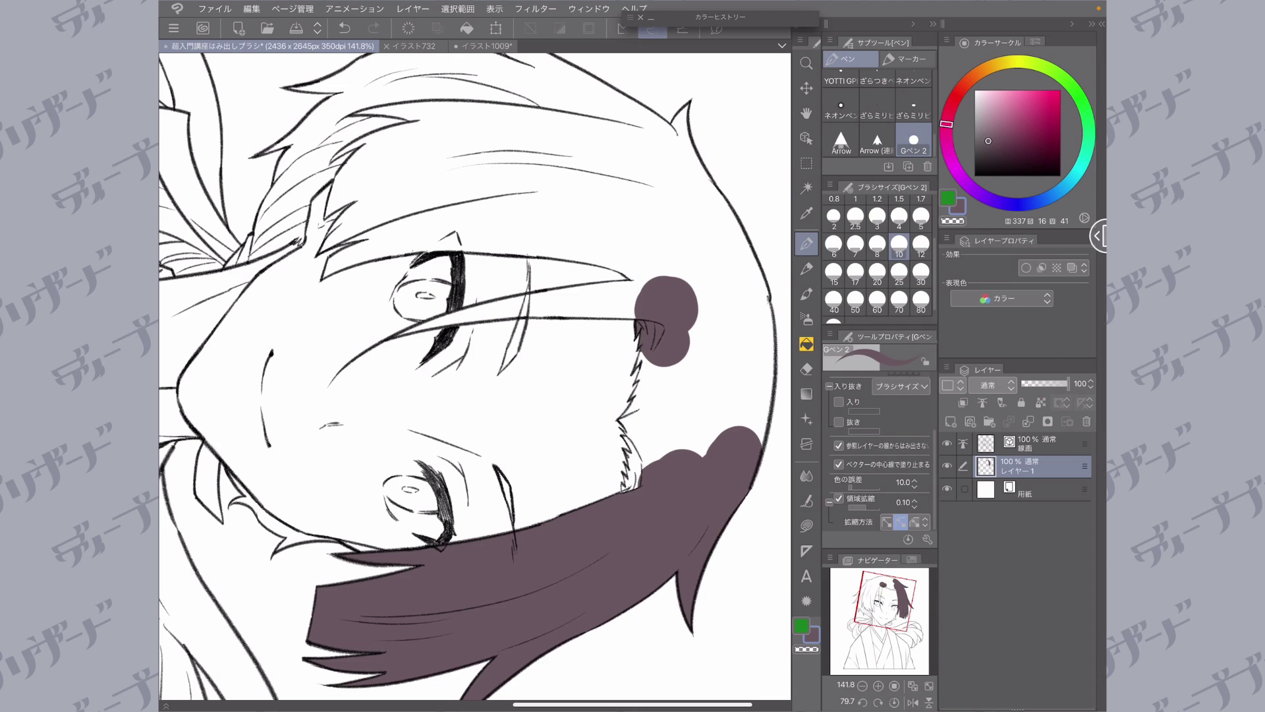
{"action": "left_click", "coordinate": [641, 364]}
{"action": "left_click", "coordinate": [651, 373]}
{"action": "left_click", "coordinate": [652, 378]}
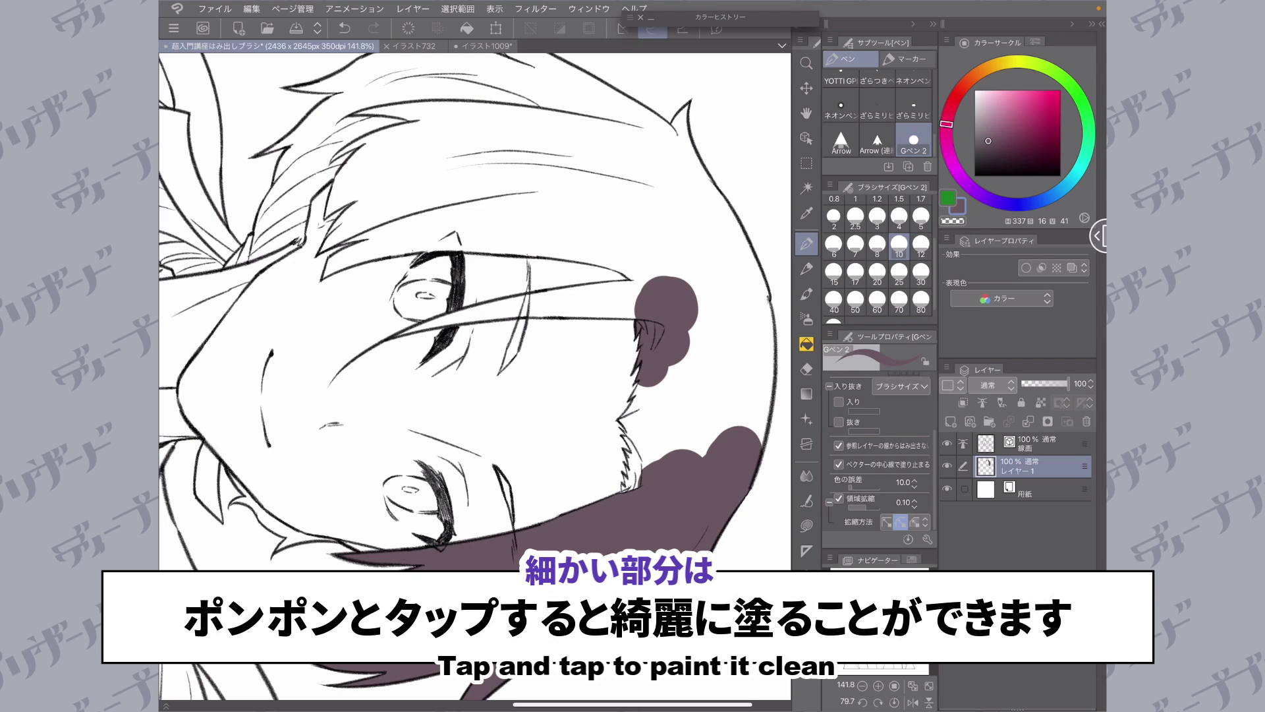
{"action": "left_click", "coordinate": [643, 392]}
{"action": "left_click", "coordinate": [637, 403]}
{"action": "left_click", "coordinate": [630, 412]}
{"action": "left_click", "coordinate": [636, 424]}
{"action": "left_click", "coordinate": [639, 453]}
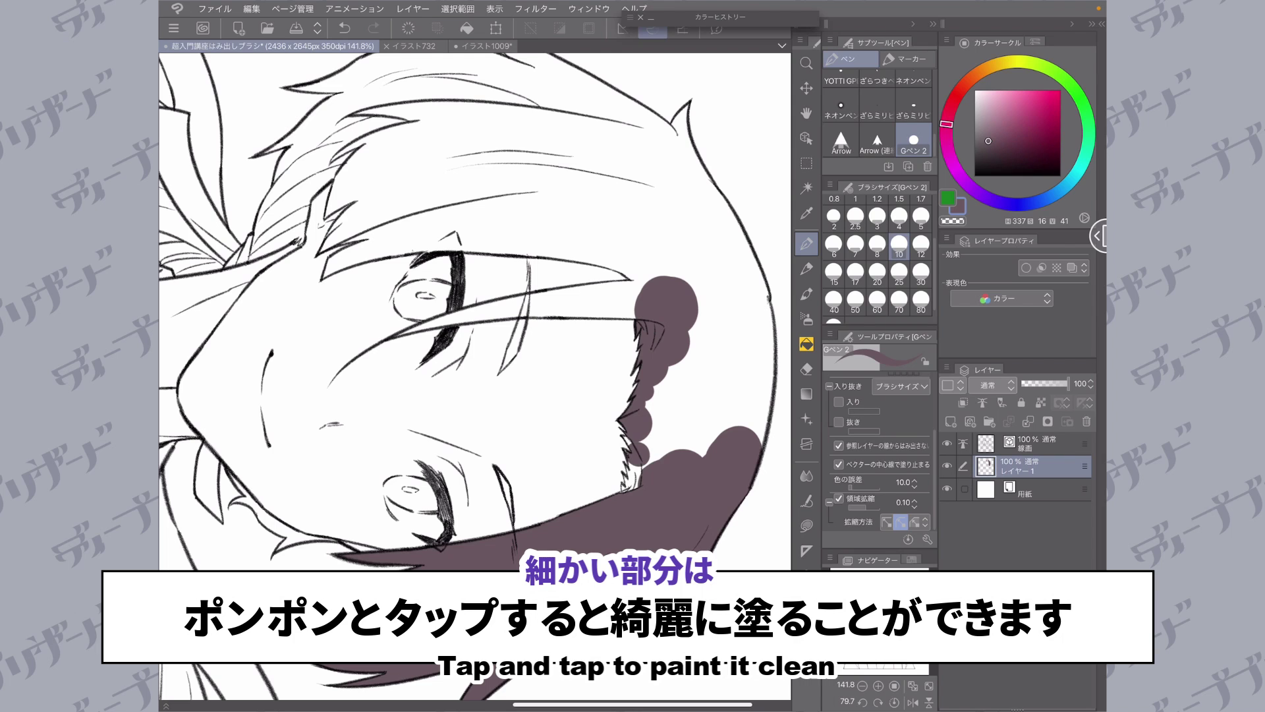
{"action": "left_click", "coordinate": [628, 441]}
{"action": "left_click", "coordinate": [634, 476]}
- Fill the hair between the dabbed hairline and the outer edge of the head with dark purple
{"action": "left_click_drag", "start_coordinate": [650, 433], "coordinate": [656, 359]}
{"action": "mouse_move", "coordinate": [687, 307]}
{"action": "left_mouse_down"}
{"action": "mouse_move", "coordinate": [713, 398]}
{"action": "mouse_move", "coordinate": [725, 386]}
{"action": "mouse_move", "coordinate": [712, 448]}
{"action": "mouse_move", "coordinate": [661, 530]}
{"action": "left_mouse_up"}
{"action": "scroll", "coordinate": [639, 296], "scroll_direction": "down", "scroll_amount": 1}
{"action": "scroll", "coordinate": [475, 375], "scroll_direction": "up", "scroll_amount": 1}
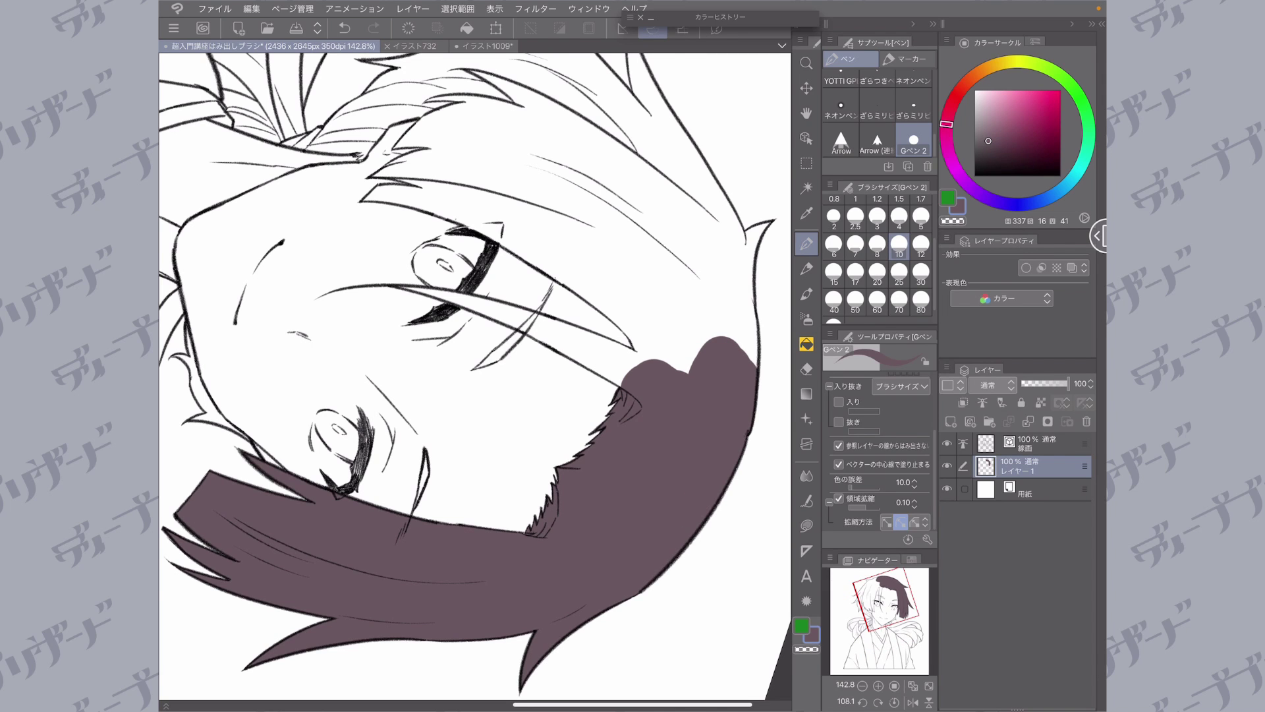
- Paint the hair strands between the ribbon and the shoulder dark purple on レイヤー 1
{"action": "scroll", "coordinate": [474, 376], "scroll_direction": "down", "scroll_amount": 3}
{"action": "scroll", "coordinate": [475, 376], "scroll_direction": "up", "scroll_amount": 2}
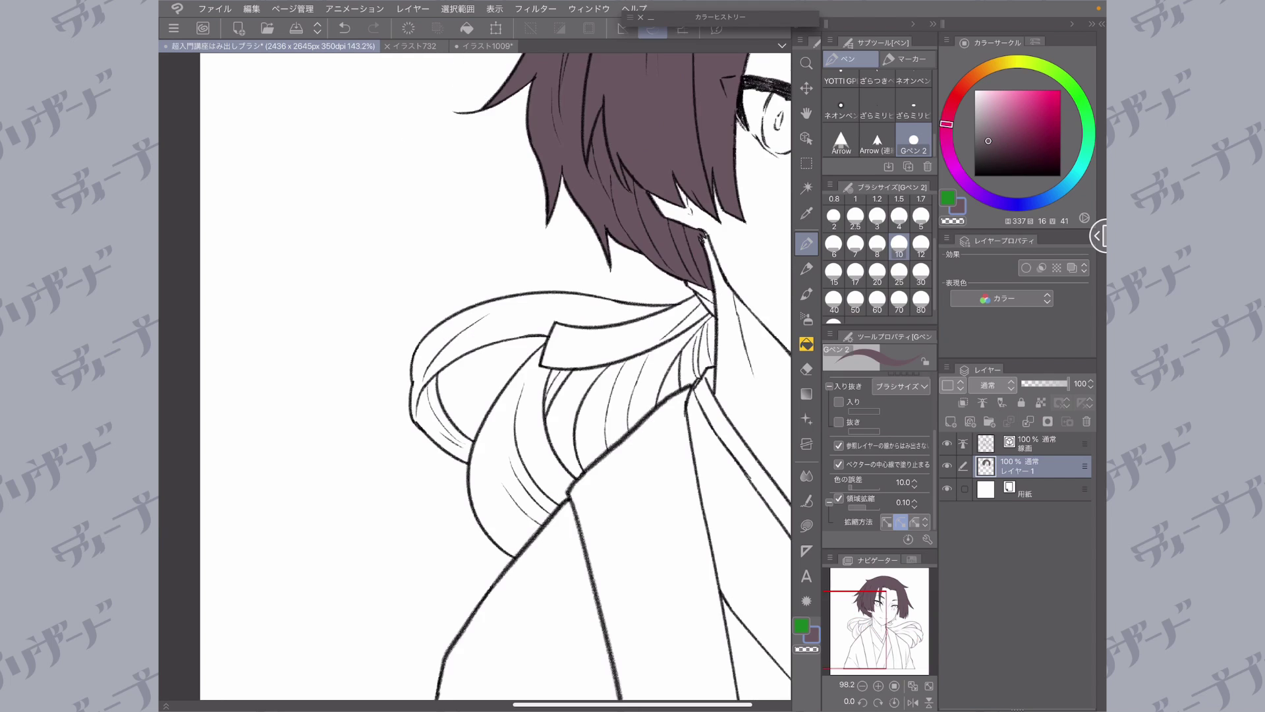
{"action": "scroll", "coordinate": [474, 375], "scroll_direction": "right", "scroll_amount": 1}
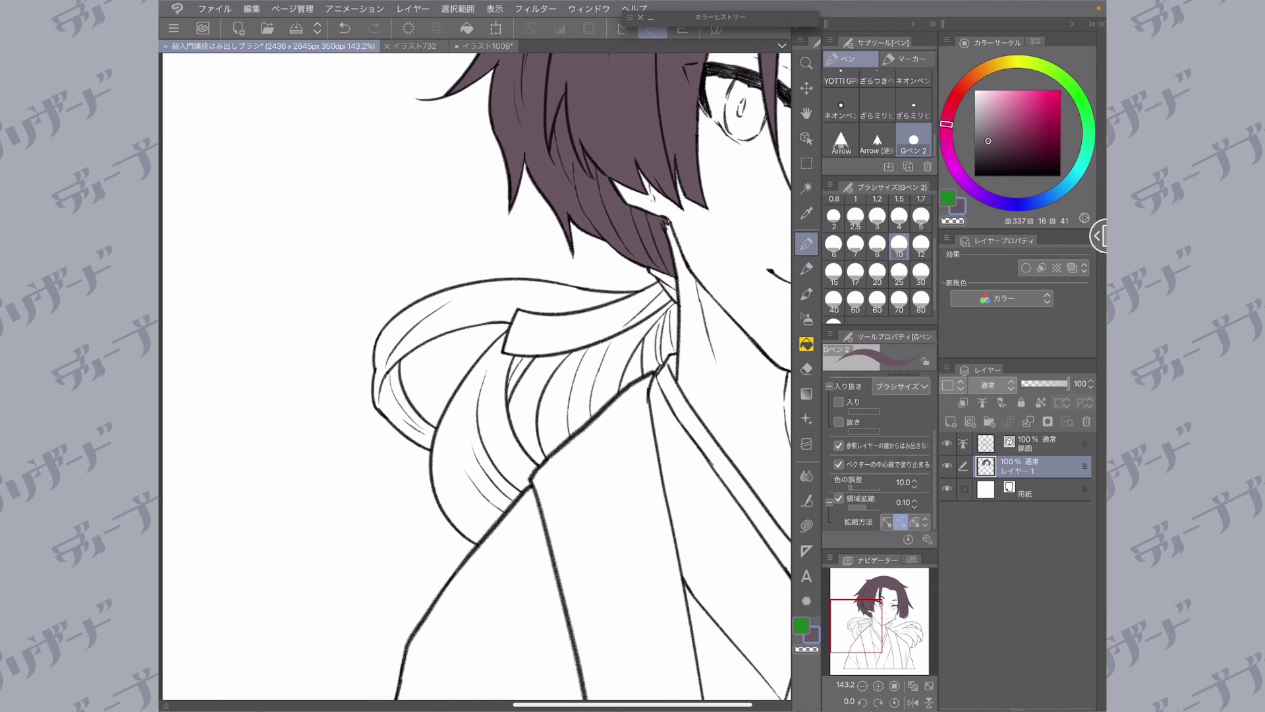
{"action": "left_click_drag", "start_coordinate": [670, 305], "coordinate": [647, 361]}
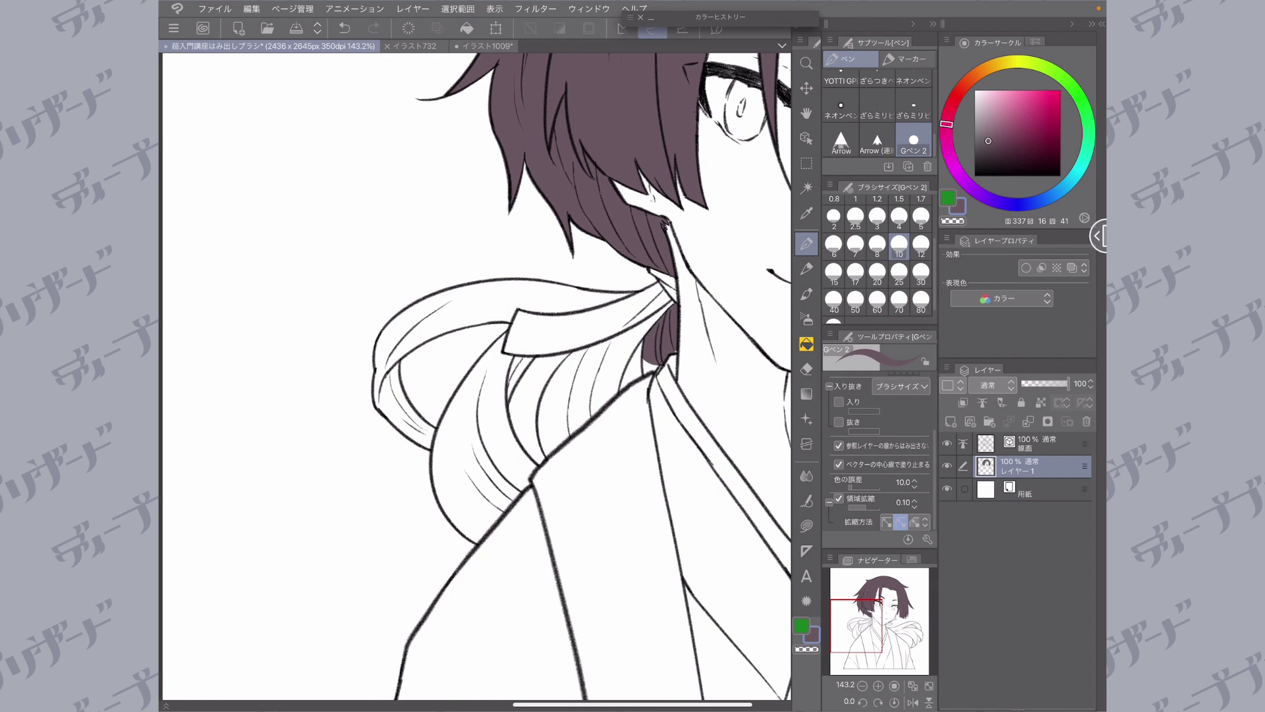
{"action": "mouse_move", "coordinate": [670, 305]}
{"action": "left_mouse_down"}
{"action": "mouse_move", "coordinate": [636, 335]}
{"action": "mouse_move", "coordinate": [650, 369]}
{"action": "mouse_move", "coordinate": [582, 396]}
{"action": "left_mouse_up"}
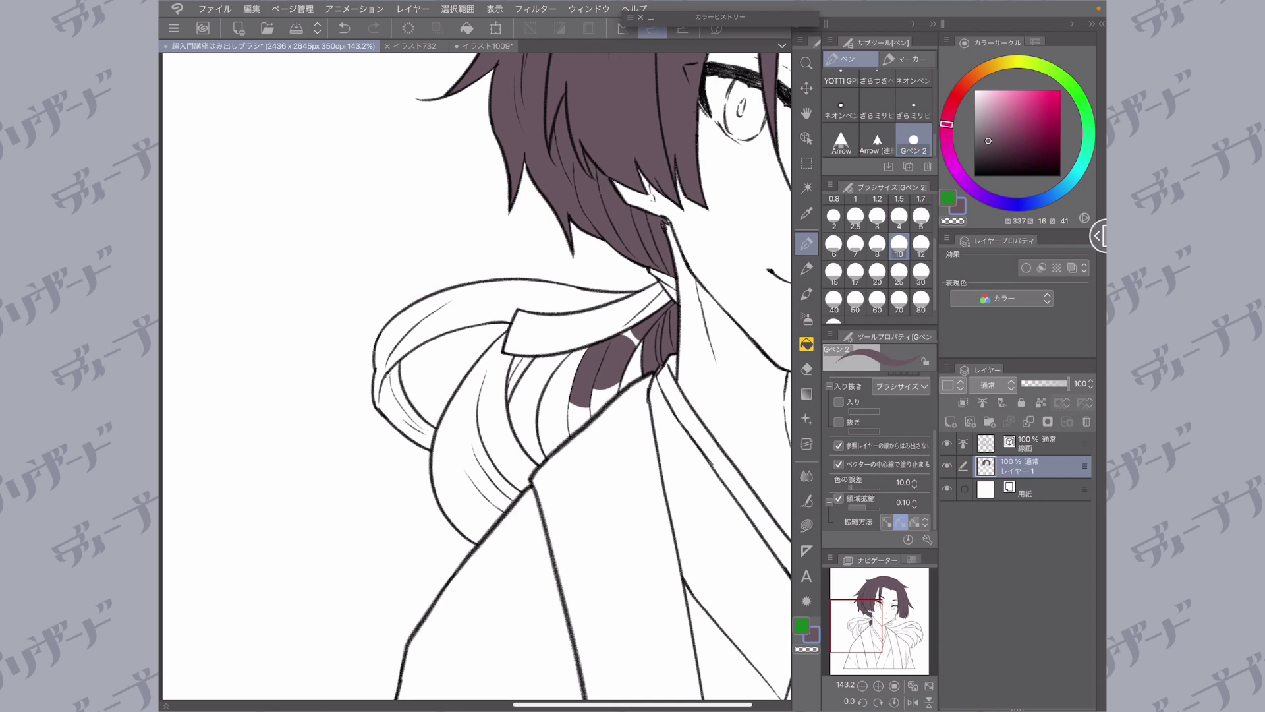
{"action": "mouse_move", "coordinate": [630, 339]}
{"action": "left_mouse_down"}
{"action": "mouse_move", "coordinate": [606, 394]}
{"action": "mouse_move", "coordinate": [550, 441]}
{"action": "mouse_move", "coordinate": [578, 358]}
{"action": "left_mouse_up"}
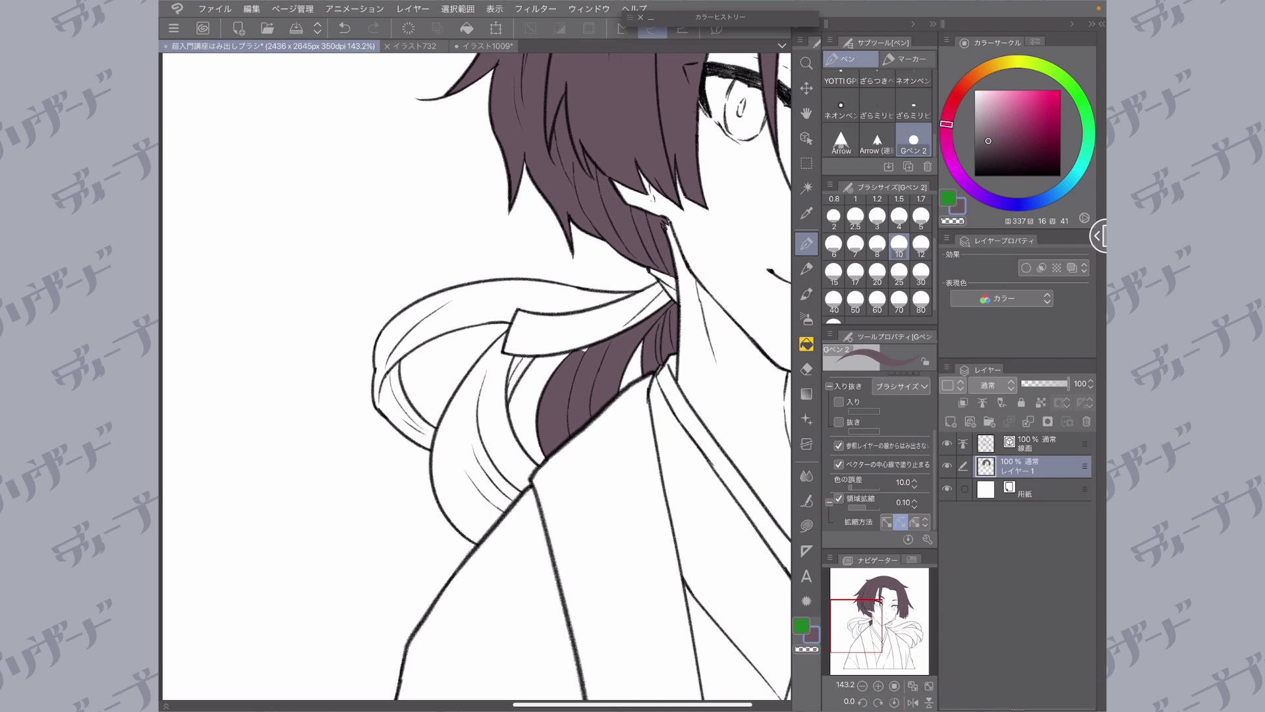
- Fill the upper loop and the hanging lock of the ponytail behind the shoulder with dark purple
{"action": "mouse_move", "coordinate": [590, 299]}
{"action": "left_mouse_down"}
{"action": "mouse_move", "coordinate": [603, 300]}
{"action": "mouse_move", "coordinate": [460, 297]}
{"action": "mouse_move", "coordinate": [455, 321]}
{"action": "mouse_move", "coordinate": [390, 343]}
{"action": "mouse_move", "coordinate": [381, 380]}
{"action": "mouse_move", "coordinate": [394, 413]}
{"action": "mouse_move", "coordinate": [435, 447]}
{"action": "left_mouse_up"}
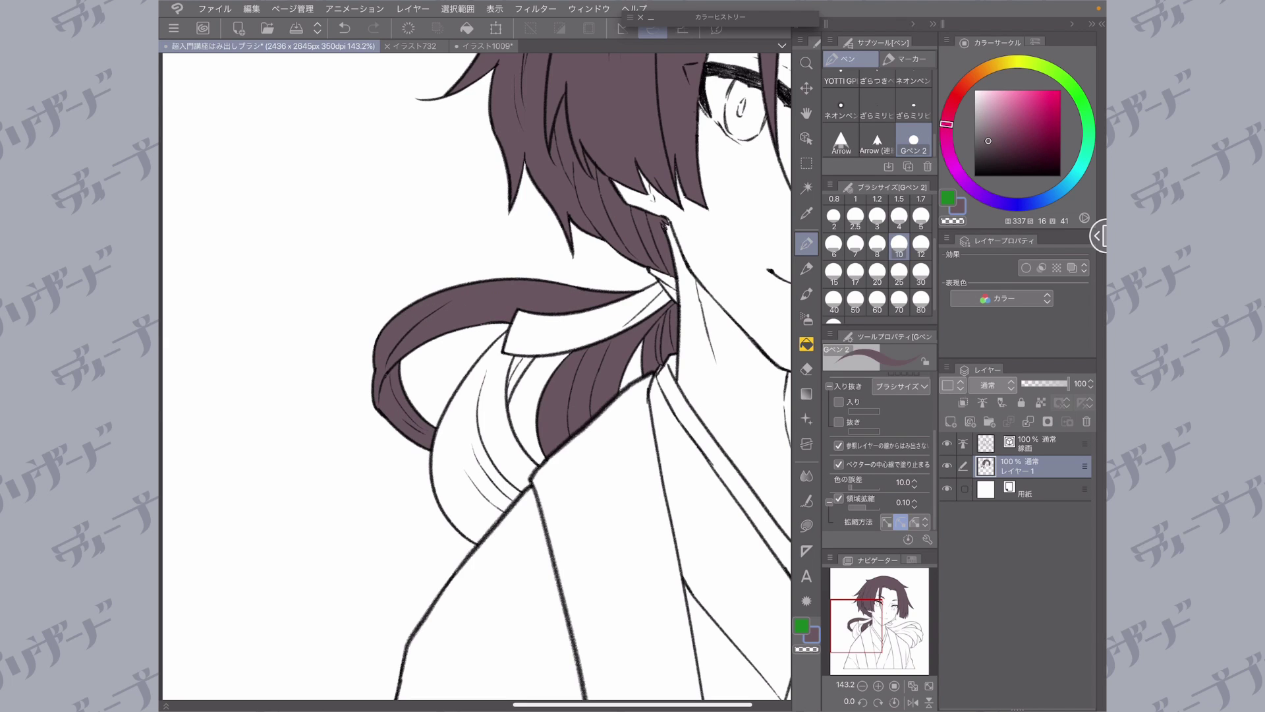
{"action": "mouse_move", "coordinate": [530, 357]}
{"action": "left_mouse_down"}
{"action": "mouse_move", "coordinate": [511, 382]}
{"action": "mouse_move", "coordinate": [477, 379]}
{"action": "mouse_move", "coordinate": [498, 340]}
{"action": "left_mouse_up"}
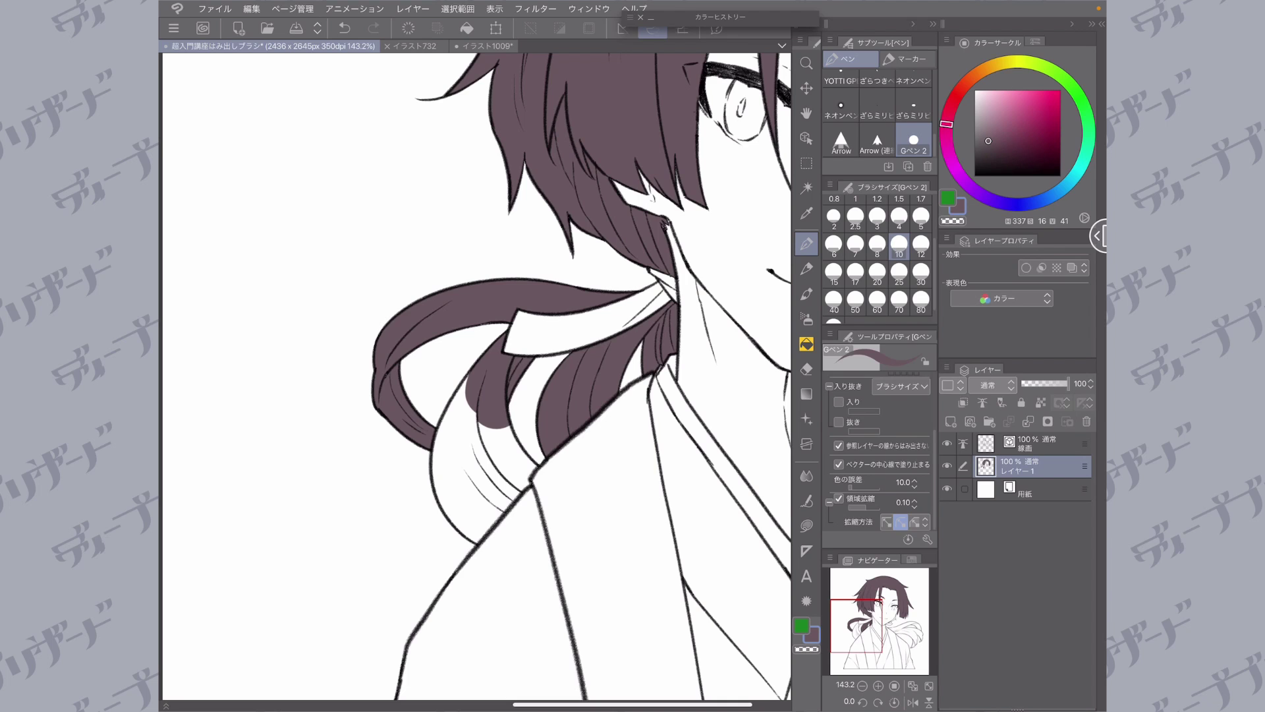
{"action": "mouse_move", "coordinate": [461, 389]}
{"action": "left_mouse_down"}
{"action": "mouse_move", "coordinate": [455, 478]}
{"action": "mouse_move", "coordinate": [488, 537]}
{"action": "mouse_move", "coordinate": [524, 462]}
{"action": "mouse_move", "coordinate": [494, 429]}
{"action": "left_mouse_up"}
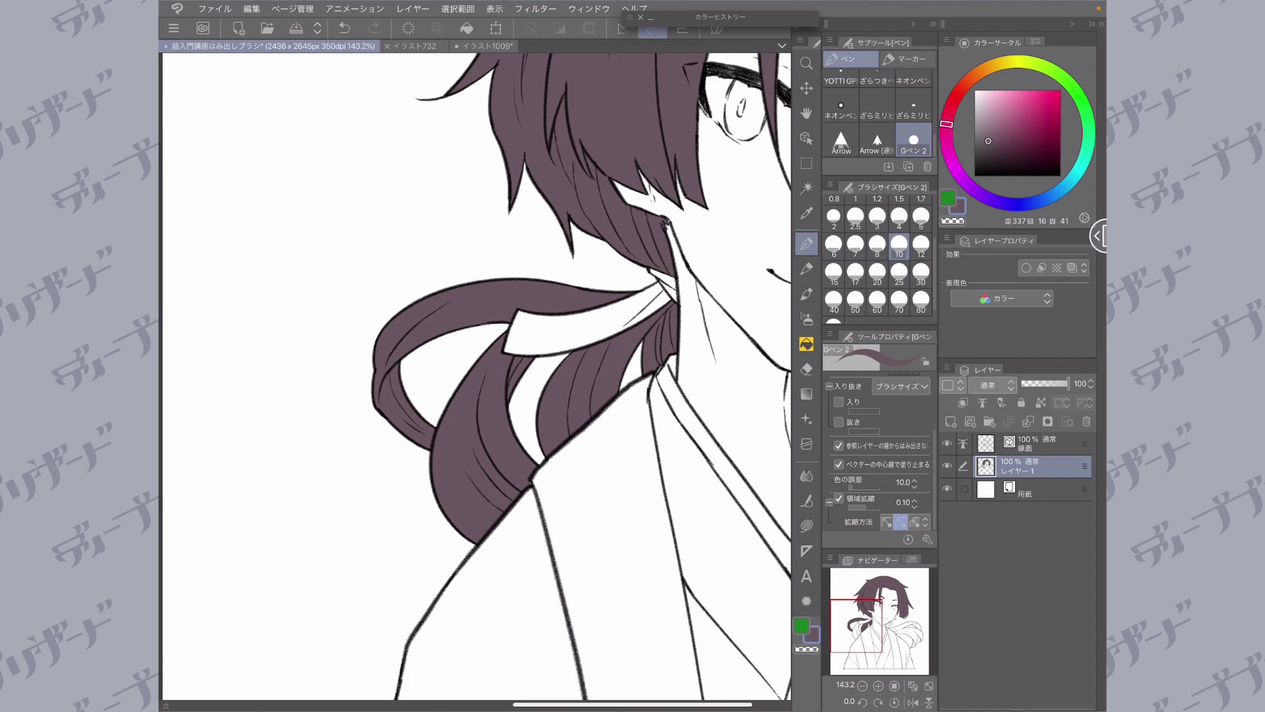
{"action": "left_click_drag", "start_coordinate": [560, 395], "coordinate": [394, 347]}
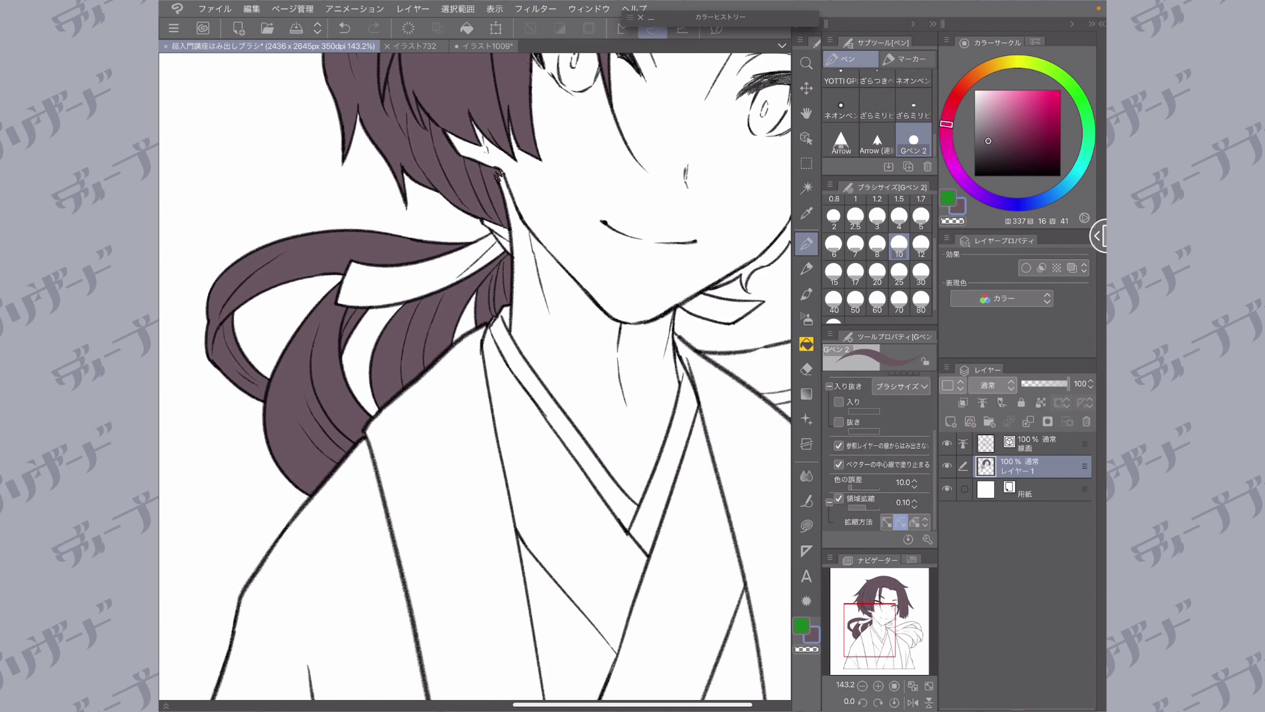
{"action": "scroll", "coordinate": [474, 376], "scroll_direction": "down", "scroll_amount": 5}
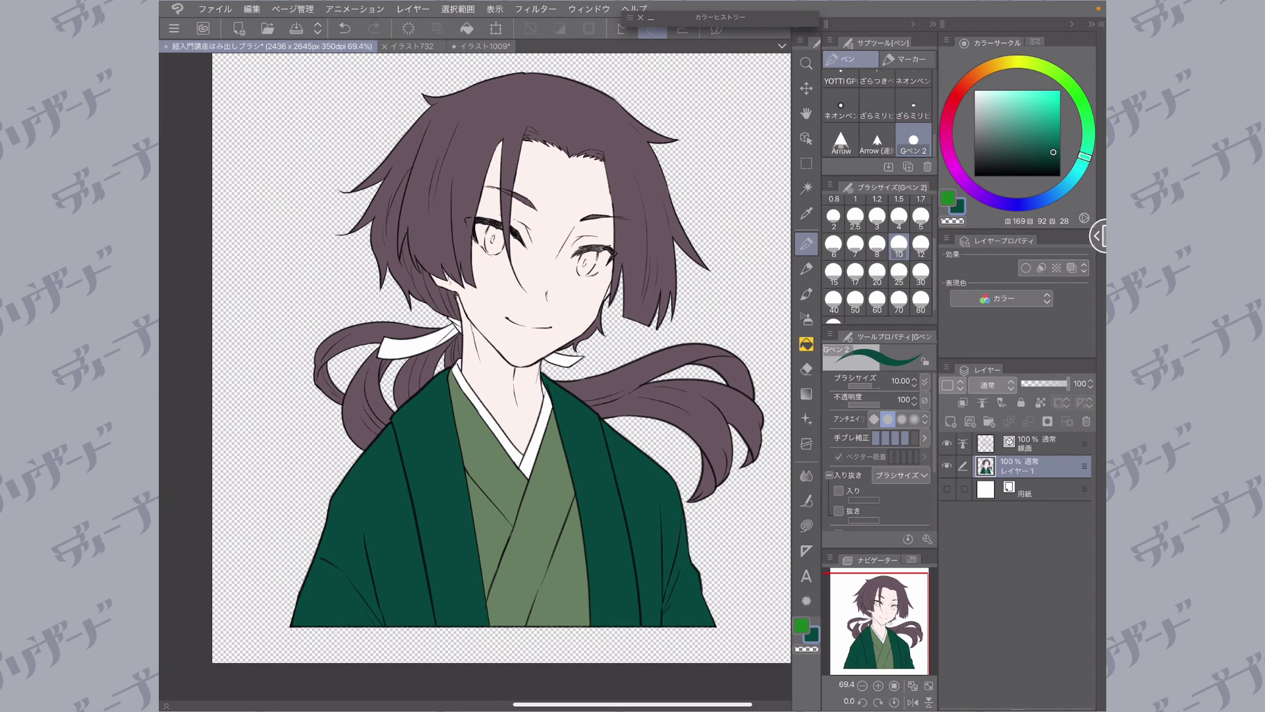
- Paint the white of the eye beside the iris in white with Gペン at size 2 on レイヤー 1
{"action": "scroll", "coordinate": [474, 375], "scroll_direction": "up", "scroll_amount": 5}
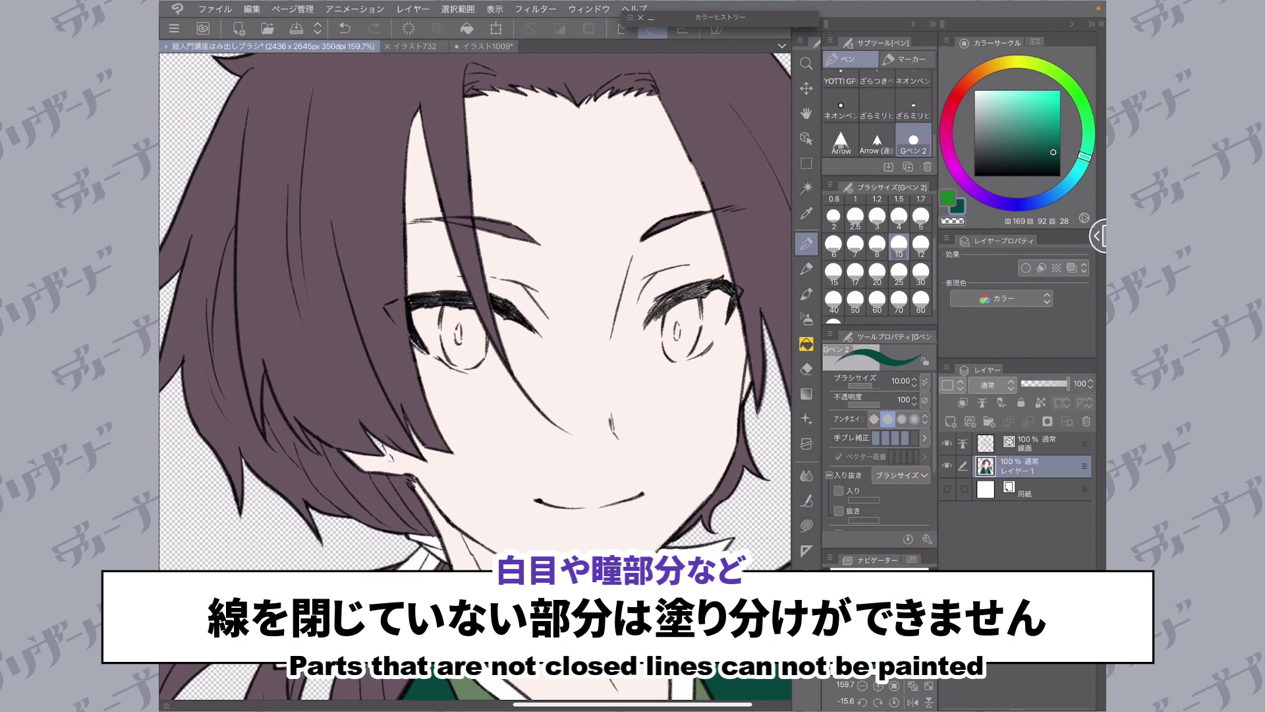
{"action": "scroll", "coordinate": [878, 118], "scroll_direction": "up", "scroll_amount": 5}
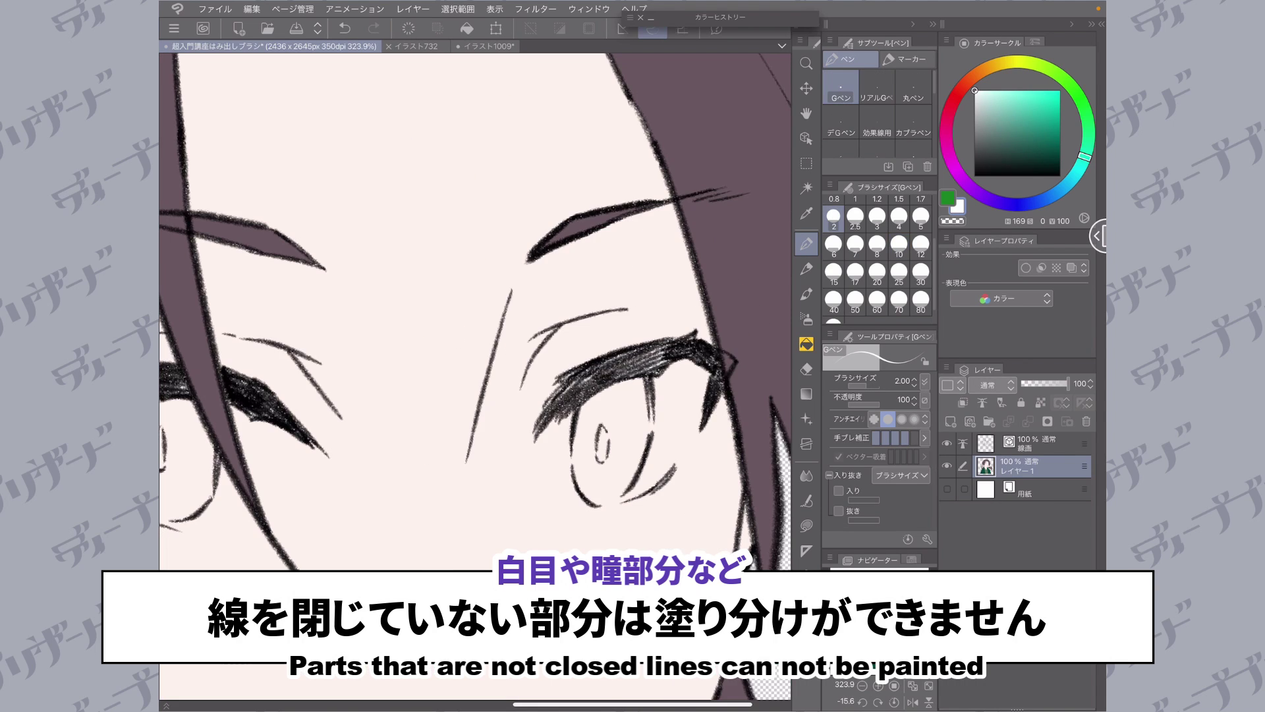
{"action": "left_click_drag", "start_coordinate": [695, 412], "coordinate": [625, 496]}
{"action": "left_click_drag", "start_coordinate": [668, 396], "coordinate": [639, 461]}
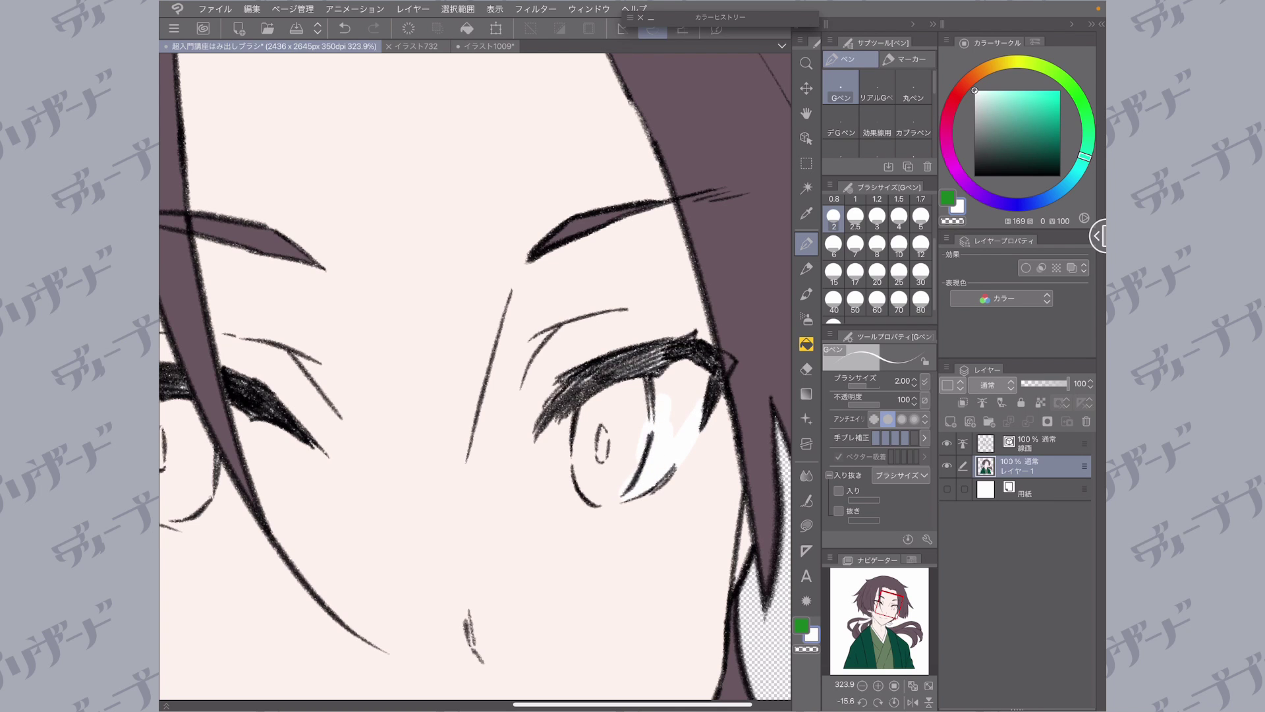
{"action": "mouse_move", "coordinate": [685, 366]}
{"action": "left_mouse_down"}
{"action": "mouse_move", "coordinate": [659, 392]}
{"action": "mouse_move", "coordinate": [706, 386]}
{"action": "mouse_move", "coordinate": [673, 432]}
{"action": "left_mouse_up"}
{"action": "left_click_drag", "start_coordinate": [475, 396], "coordinate": [534, 340]}
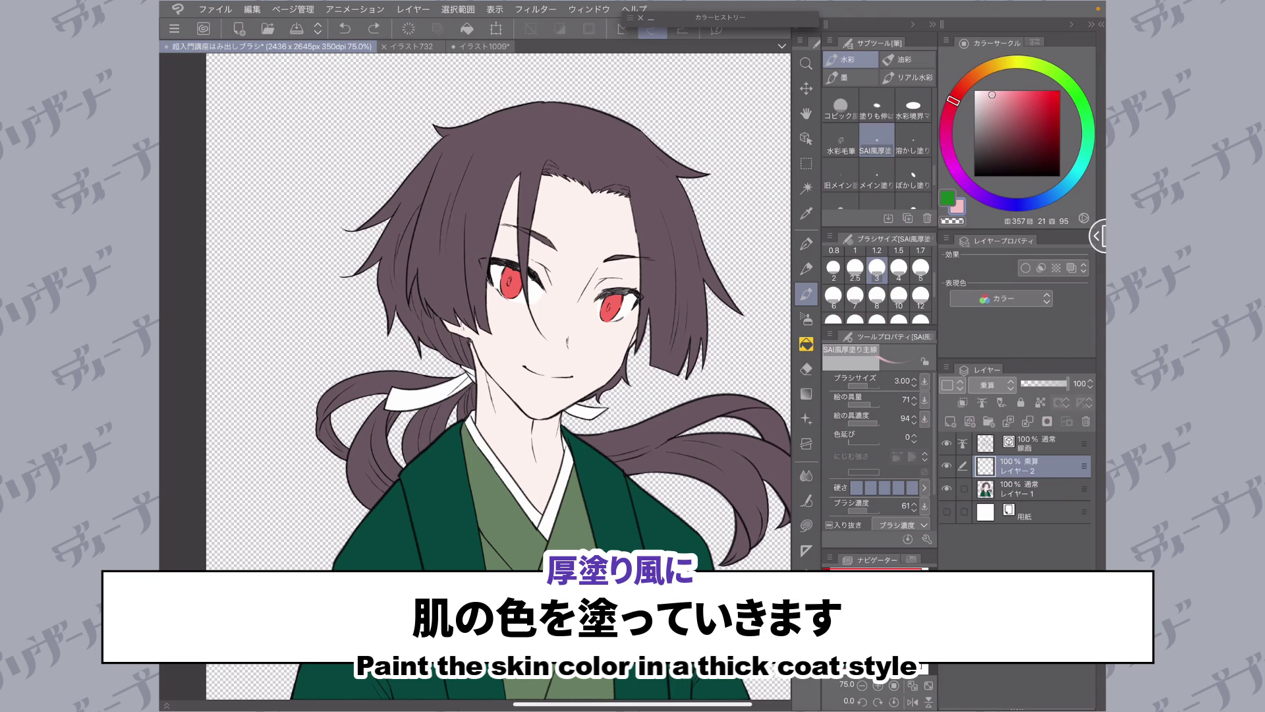
- Shade the skin under the hairline, around the eyes and along the jaw on レイヤー 2 in light pink with the SAI-style brush at size 10
{"action": "left_click", "coordinate": [833, 298]}
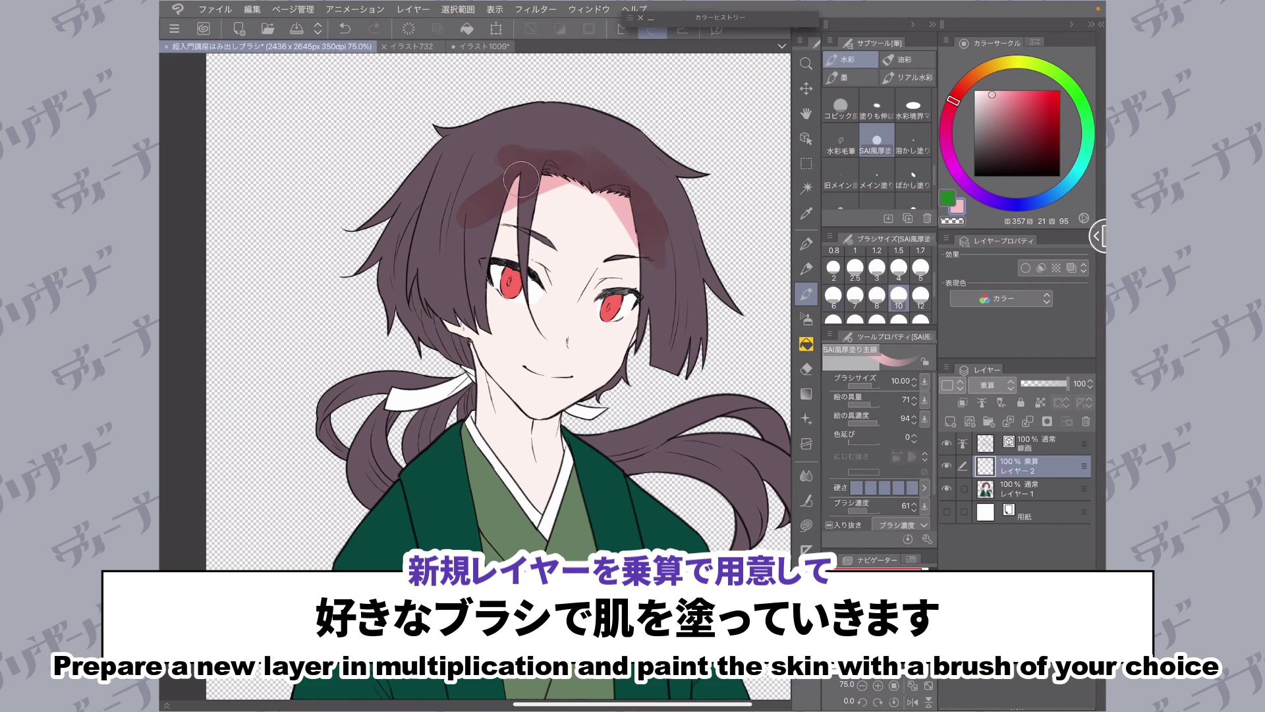
{"action": "left_click_drag", "start_coordinate": [522, 178], "coordinate": [494, 236]}
{"action": "left_click_drag", "start_coordinate": [666, 238], "coordinate": [680, 299]}
{"action": "mouse_move", "coordinate": [601, 275]}
{"action": "left_mouse_down"}
{"action": "mouse_move", "coordinate": [626, 265]}
{"action": "mouse_move", "coordinate": [502, 238]}
{"action": "left_mouse_up"}
{"action": "mouse_move", "coordinate": [450, 324]}
{"action": "left_mouse_down"}
{"action": "mouse_move", "coordinate": [547, 429]}
{"action": "mouse_move", "coordinate": [593, 408]}
{"action": "mouse_move", "coordinate": [639, 363]}
{"action": "left_mouse_up"}
- Shade the neck down to the collar and the outer edge of the face in light pink on レイヤー 2
{"action": "left_click_drag", "start_coordinate": [501, 422], "coordinate": [539, 441]}
{"action": "left_click_drag", "start_coordinate": [474, 392], "coordinate": [557, 474]}
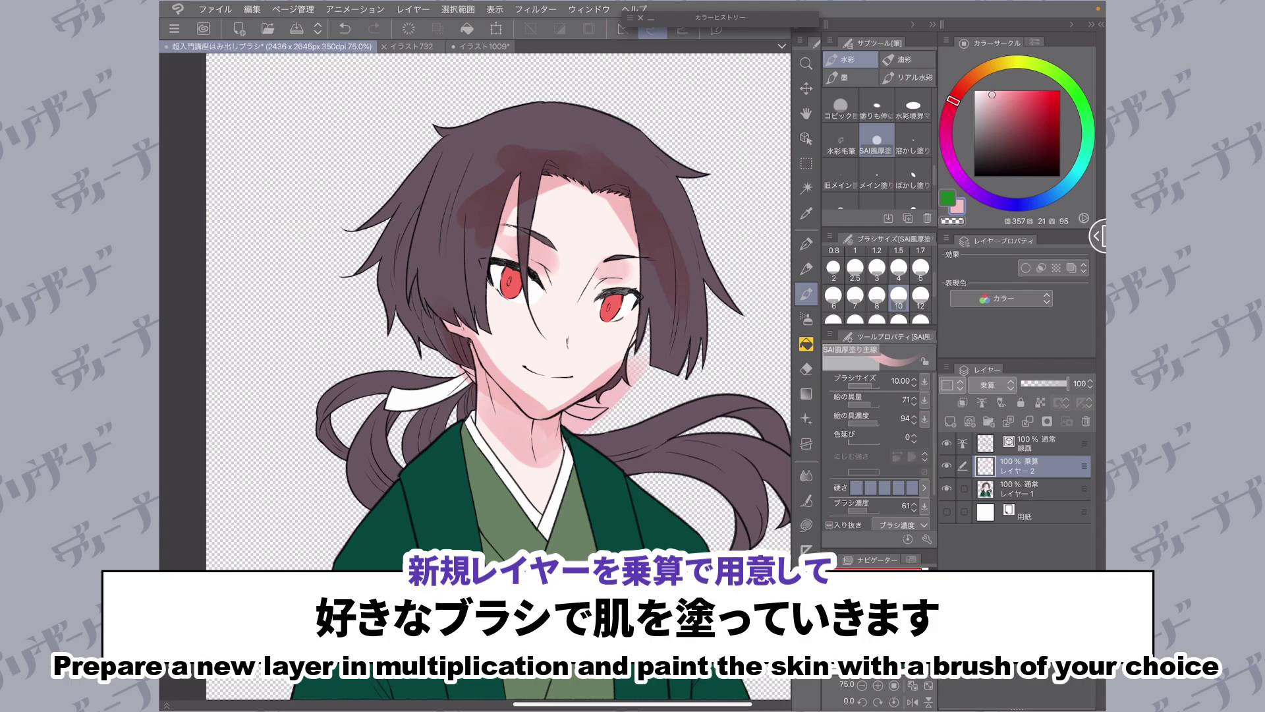
{"action": "left_click_drag", "start_coordinate": [461, 396], "coordinate": [508, 455]}
{"action": "mouse_move", "coordinate": [501, 405]}
{"action": "left_mouse_down"}
{"action": "mouse_move", "coordinate": [547, 445]}
{"action": "mouse_move", "coordinate": [432, 422]}
{"action": "left_mouse_up"}
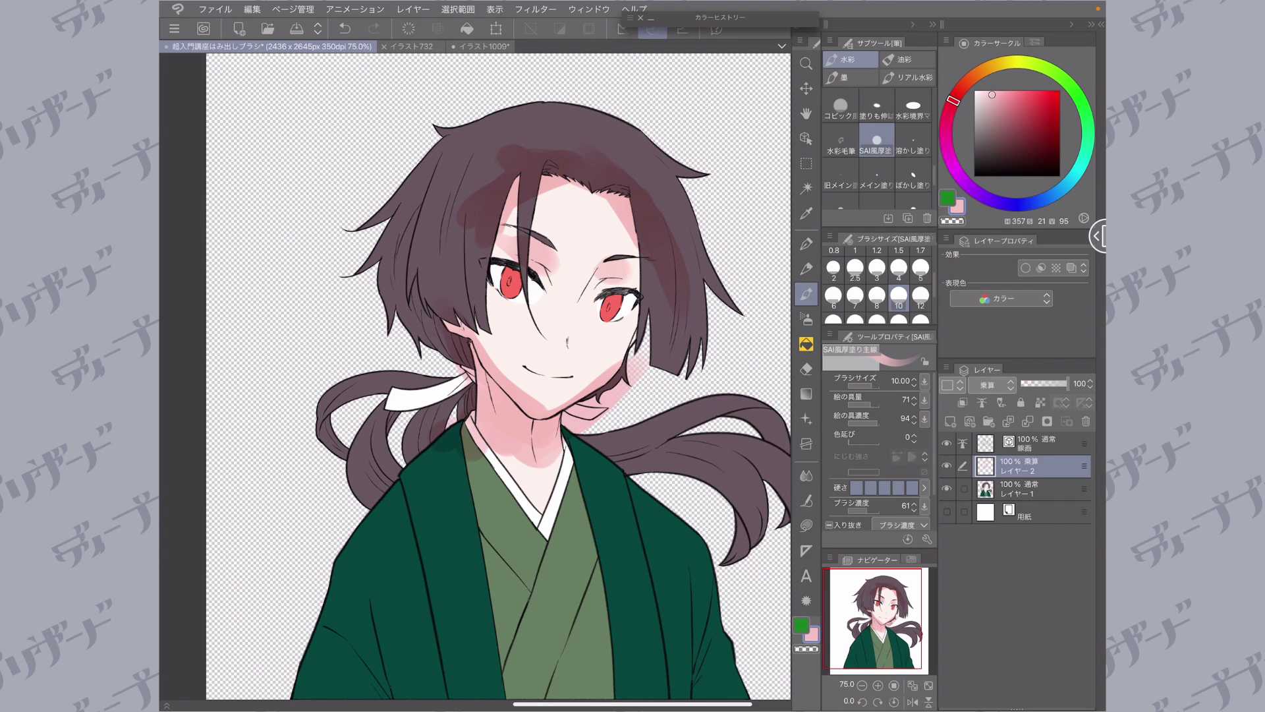
{"action": "left_click_drag", "start_coordinate": [537, 474], "coordinate": [568, 444]}
{"action": "mouse_move", "coordinate": [632, 237]}
{"action": "left_mouse_down"}
{"action": "mouse_move", "coordinate": [669, 316]}
{"action": "mouse_move", "coordinate": [653, 366]}
{"action": "left_mouse_up"}
{"action": "left_click_drag", "start_coordinate": [616, 208], "coordinate": [633, 256]}
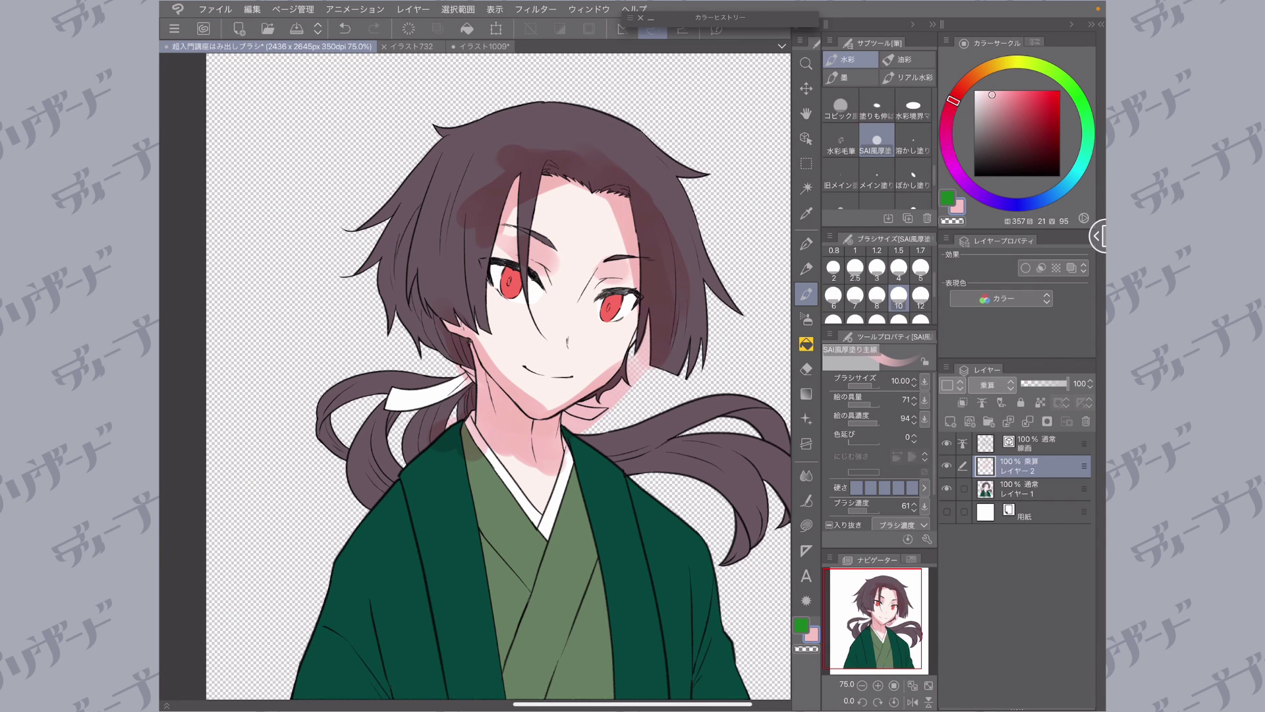
- Set the brush size to 4 and add pink shadows on the forehead beside the hanging hair strand
{"action": "scroll", "coordinate": [576, 250], "scroll_direction": "up", "scroll_amount": 5}
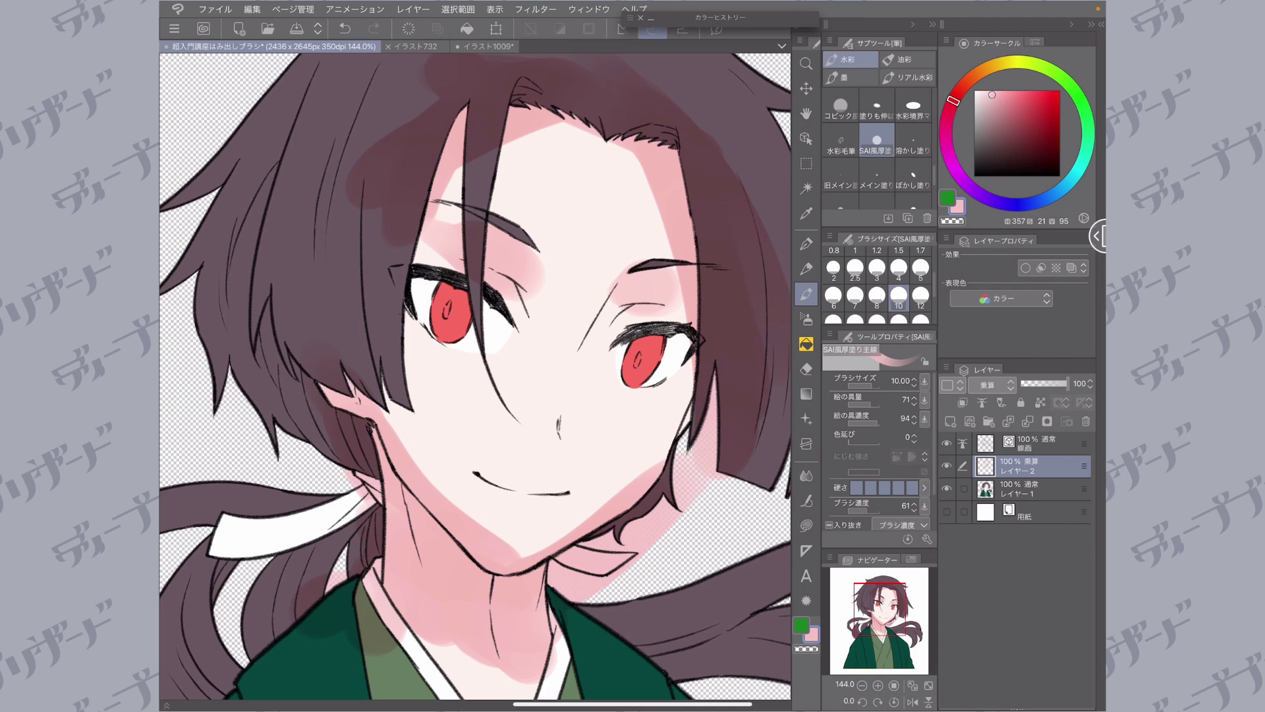
{"action": "left_click", "coordinate": [898, 269]}
{"action": "left_click_drag", "start_coordinate": [444, 189], "coordinate": [410, 295]}
{"action": "left_click_drag", "start_coordinate": [420, 216], "coordinate": [396, 369]}
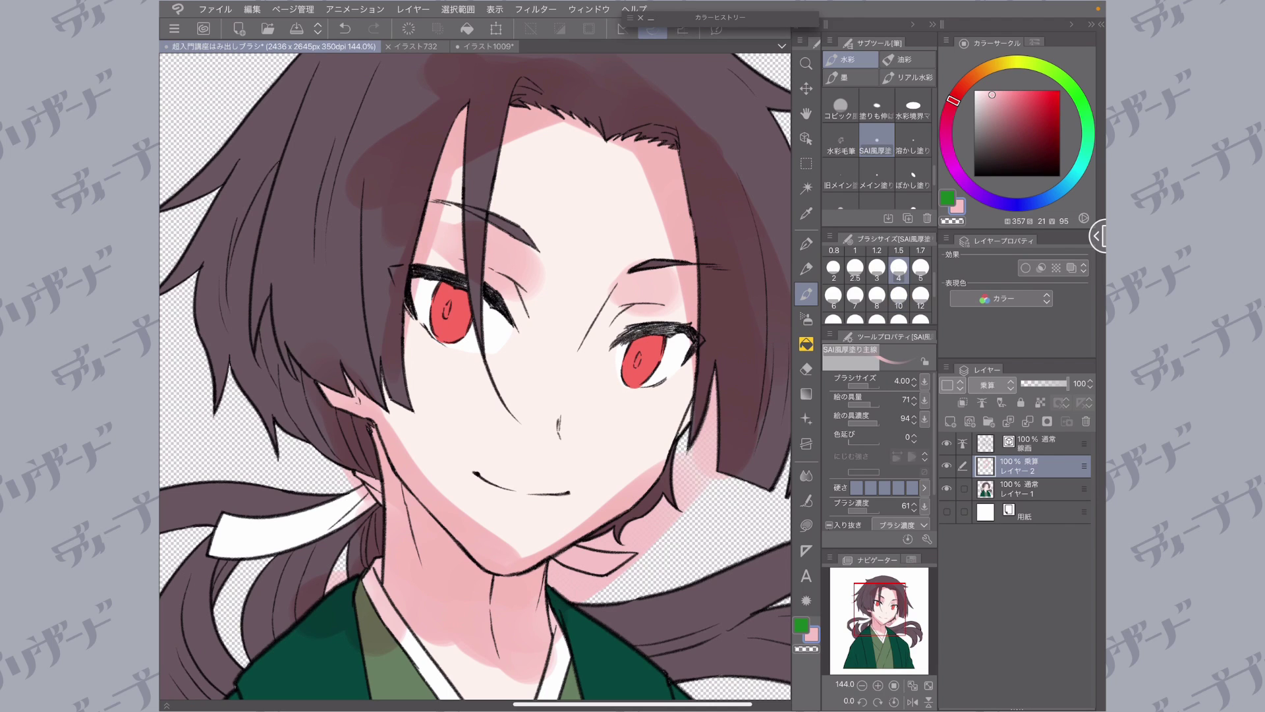
{"action": "left_click_drag", "start_coordinate": [464, 158], "coordinate": [475, 217]}
{"action": "left_click_drag", "start_coordinate": [511, 121], "coordinate": [499, 204]}
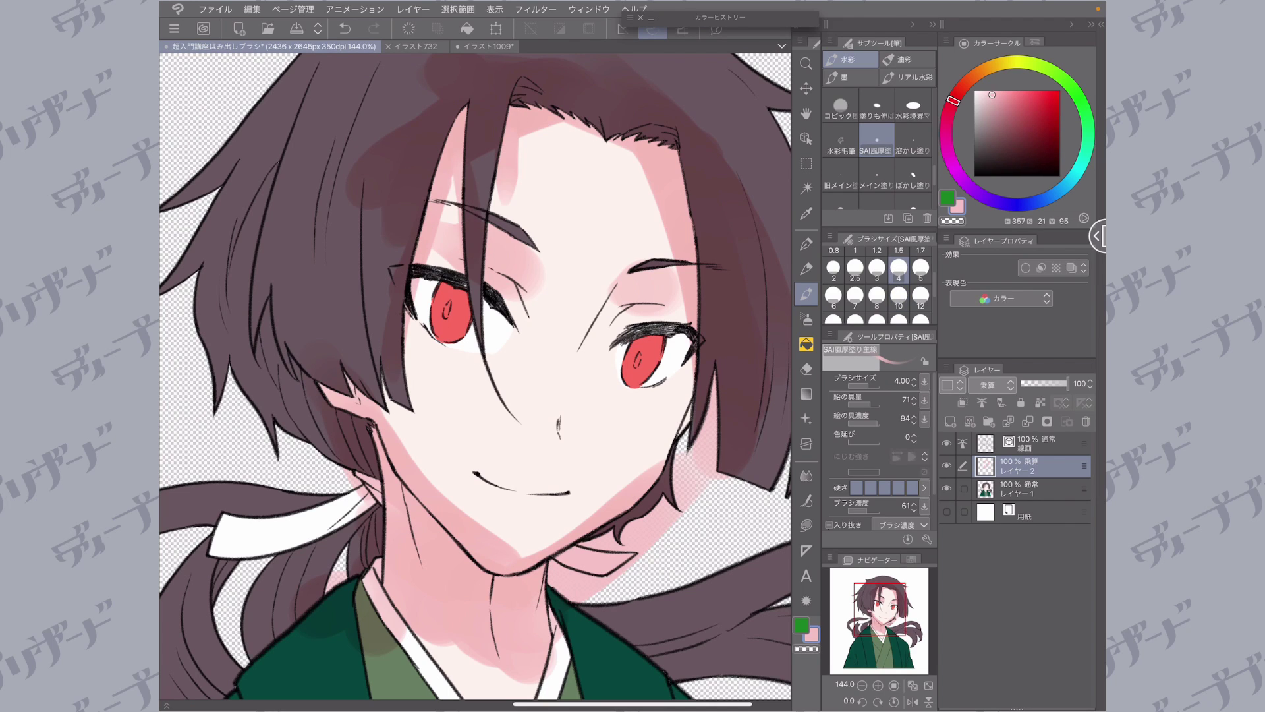
- Deepen the pink shading on both eyelids, beneath the eyebrow and along the cheek down to the chin
{"action": "left_click_drag", "start_coordinate": [676, 293], "coordinate": [601, 315]}
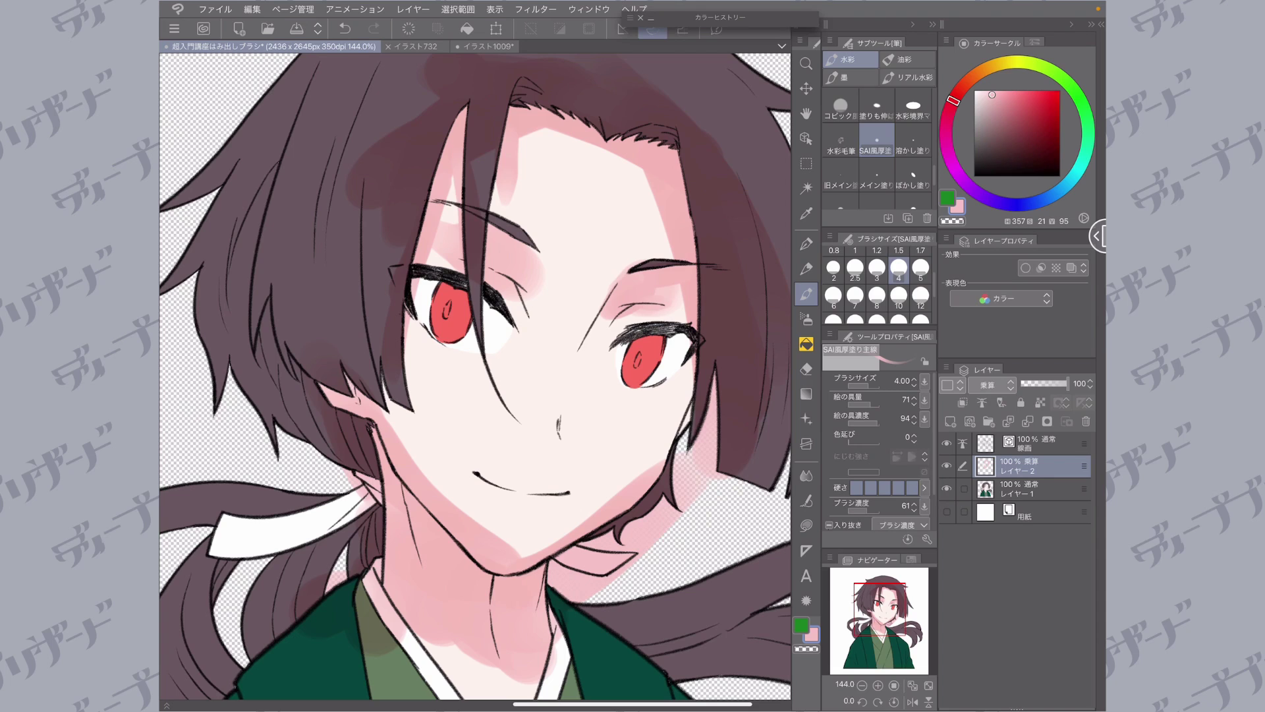
{"action": "mouse_move", "coordinate": [511, 244]}
{"action": "left_mouse_down"}
{"action": "mouse_move", "coordinate": [541, 273]}
{"action": "mouse_move", "coordinate": [531, 299]}
{"action": "left_mouse_up"}
{"action": "left_click_drag", "start_coordinate": [446, 208], "coordinate": [497, 224]}
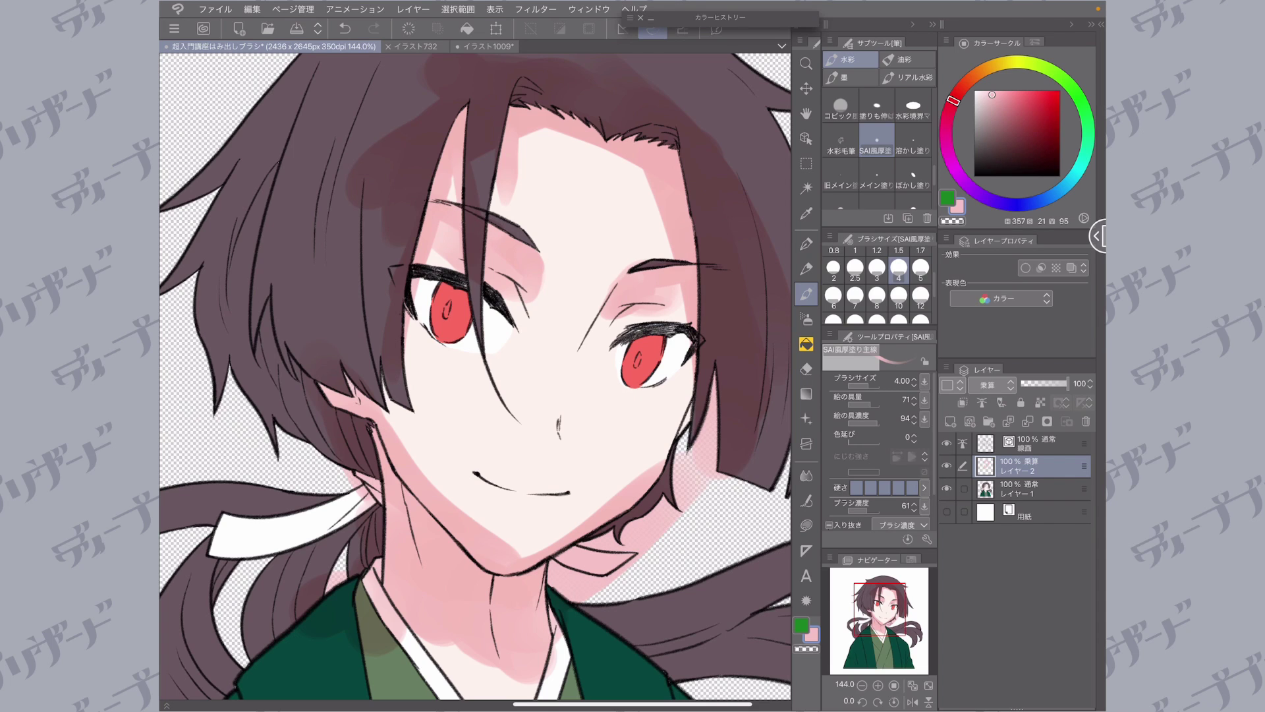
{"action": "mouse_move", "coordinate": [689, 369]}
{"action": "left_mouse_down"}
{"action": "mouse_move", "coordinate": [652, 485]}
{"action": "mouse_move", "coordinate": [567, 531]}
{"action": "left_mouse_up"}
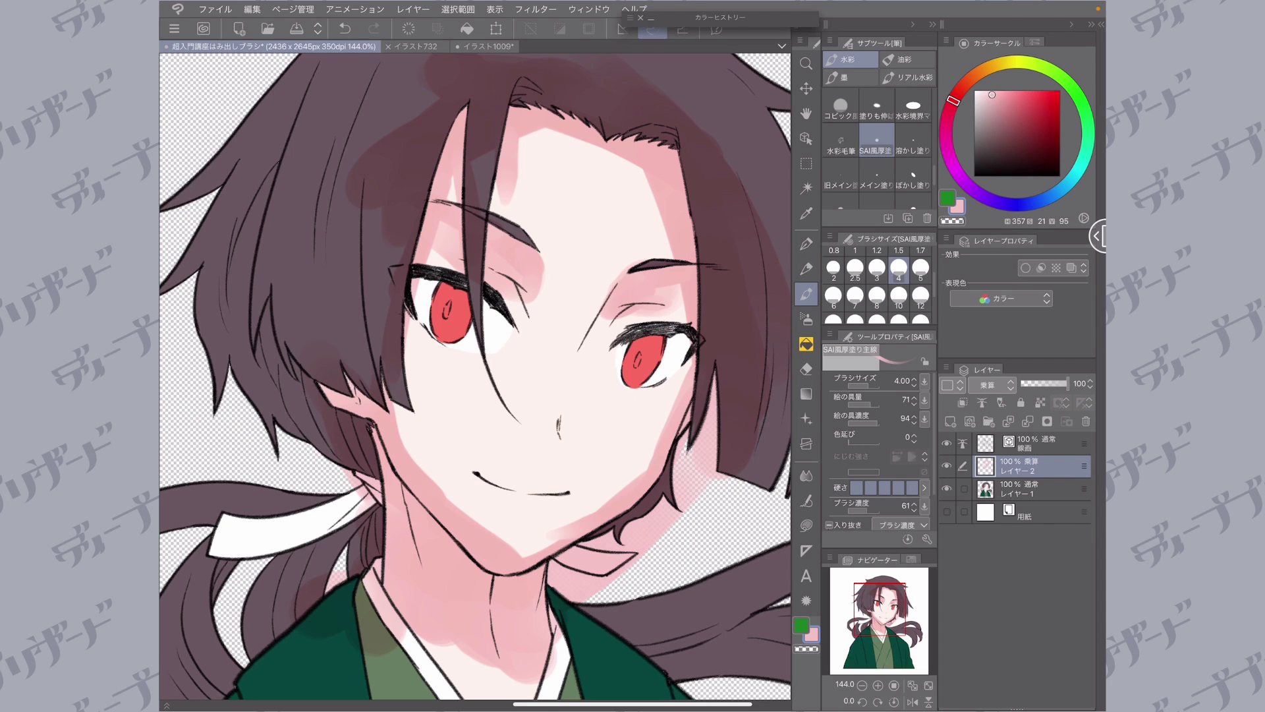
- Tint the mouth line pink with the brush at size 1.7 and trim the tint using the transparent colour
{"action": "left_click", "coordinate": [899, 251]}
{"action": "left_click", "coordinate": [920, 252]}
{"action": "left_click_drag", "start_coordinate": [472, 471], "coordinate": [477, 474]}
{"action": "mouse_move", "coordinate": [705, 408]}
{"action": "left_mouse_down"}
{"action": "mouse_move", "coordinate": [675, 487]}
{"action": "mouse_move", "coordinate": [638, 527]}
{"action": "left_mouse_up"}
{"action": "key", "text": "c"}
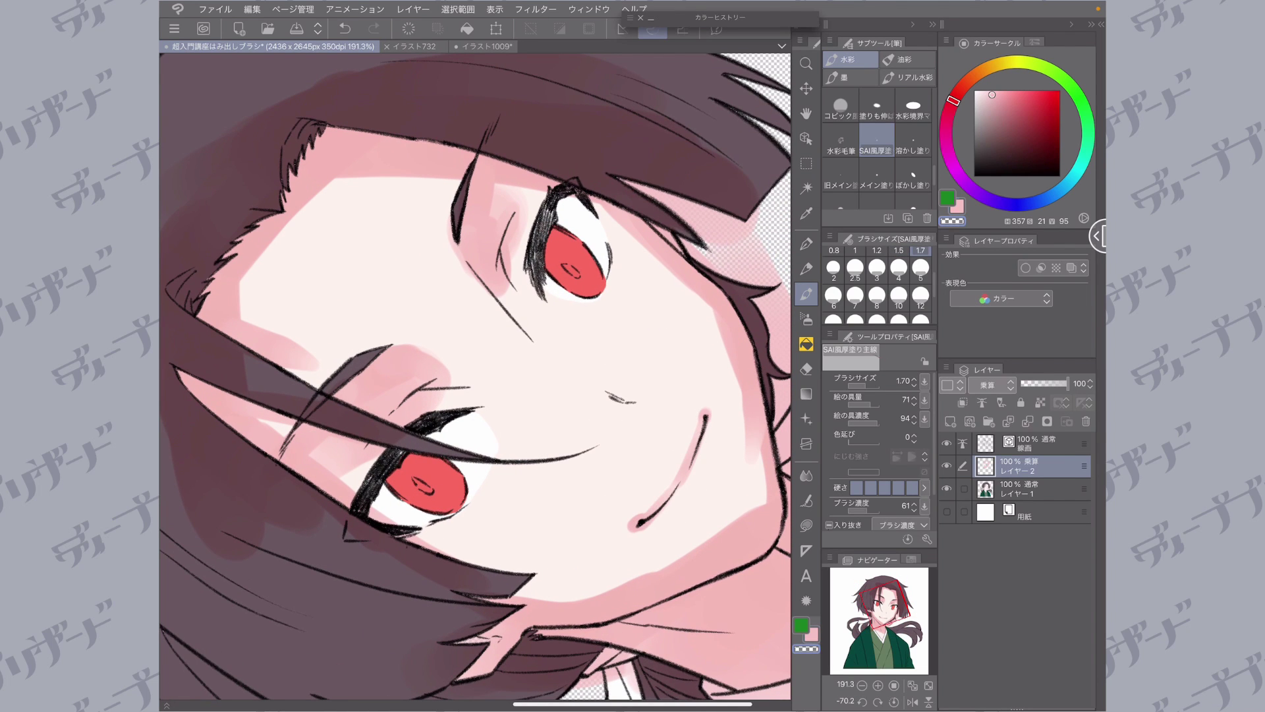
{"action": "left_click_drag", "start_coordinate": [695, 433], "coordinate": [643, 516]}
- Soften the shadow edges on the cheeks, jaw, neck, eyelids and forehead with the transparent colour at brush size 4
{"action": "left_click", "coordinate": [899, 269]}
{"action": "left_click_drag", "start_coordinate": [629, 147], "coordinate": [667, 191]}
{"action": "mouse_move", "coordinate": [696, 284]}
{"action": "left_mouse_down"}
{"action": "mouse_move", "coordinate": [682, 376]}
{"action": "mouse_move", "coordinate": [635, 474]}
{"action": "left_mouse_up"}
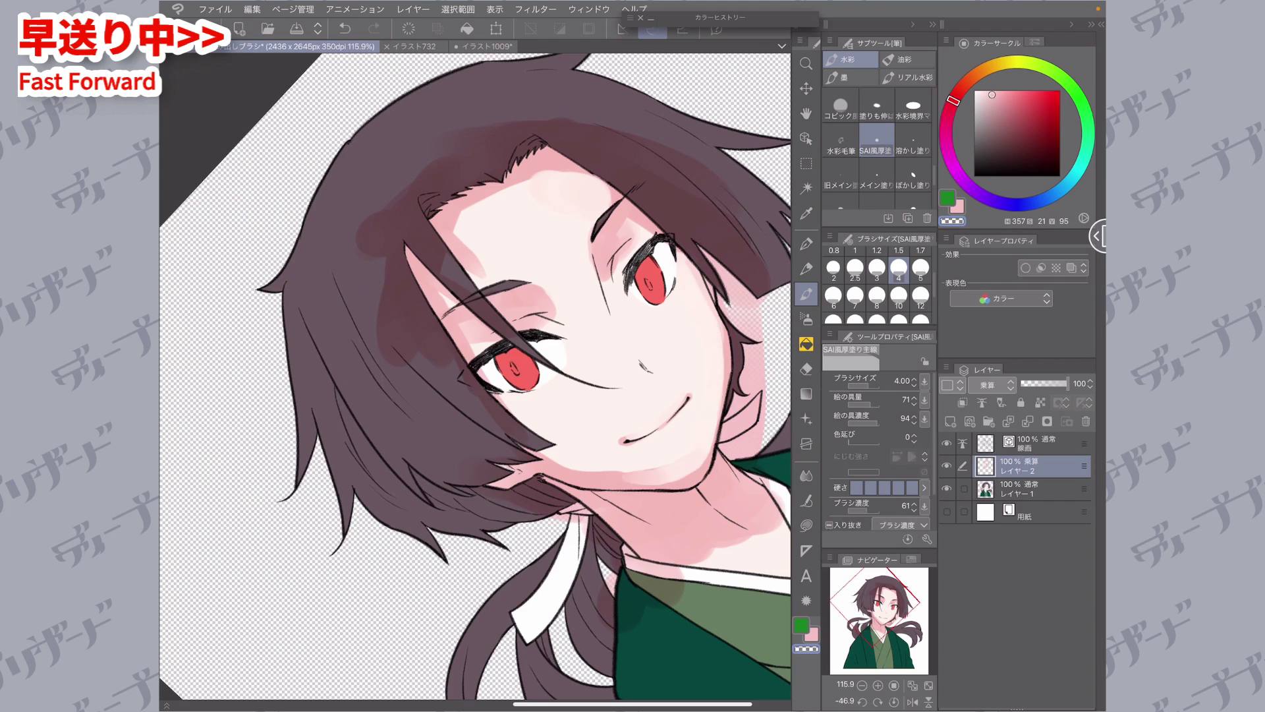
{"action": "left_click_drag", "start_coordinate": [502, 399], "coordinate": [564, 486]}
{"action": "mouse_move", "coordinate": [518, 560]}
{"action": "left_mouse_down"}
{"action": "mouse_move", "coordinate": [599, 613]}
{"action": "mouse_move", "coordinate": [629, 588]}
{"action": "left_mouse_up"}
{"action": "left_click_drag", "start_coordinate": [569, 277], "coordinate": [618, 300]}
{"action": "mouse_move", "coordinate": [690, 274]}
{"action": "left_mouse_down"}
{"action": "mouse_move", "coordinate": [681, 291]}
{"action": "mouse_move", "coordinate": [731, 306]}
{"action": "left_mouse_up"}
{"action": "mouse_move", "coordinate": [588, 214]}
{"action": "left_mouse_down"}
{"action": "mouse_move", "coordinate": [616, 153]}
{"action": "mouse_move", "coordinate": [736, 215]}
{"action": "left_mouse_up"}
{"action": "left_click_drag", "start_coordinate": [548, 186], "coordinate": [525, 271]}
{"action": "left_click_drag", "start_coordinate": [537, 476], "coordinate": [564, 498]}
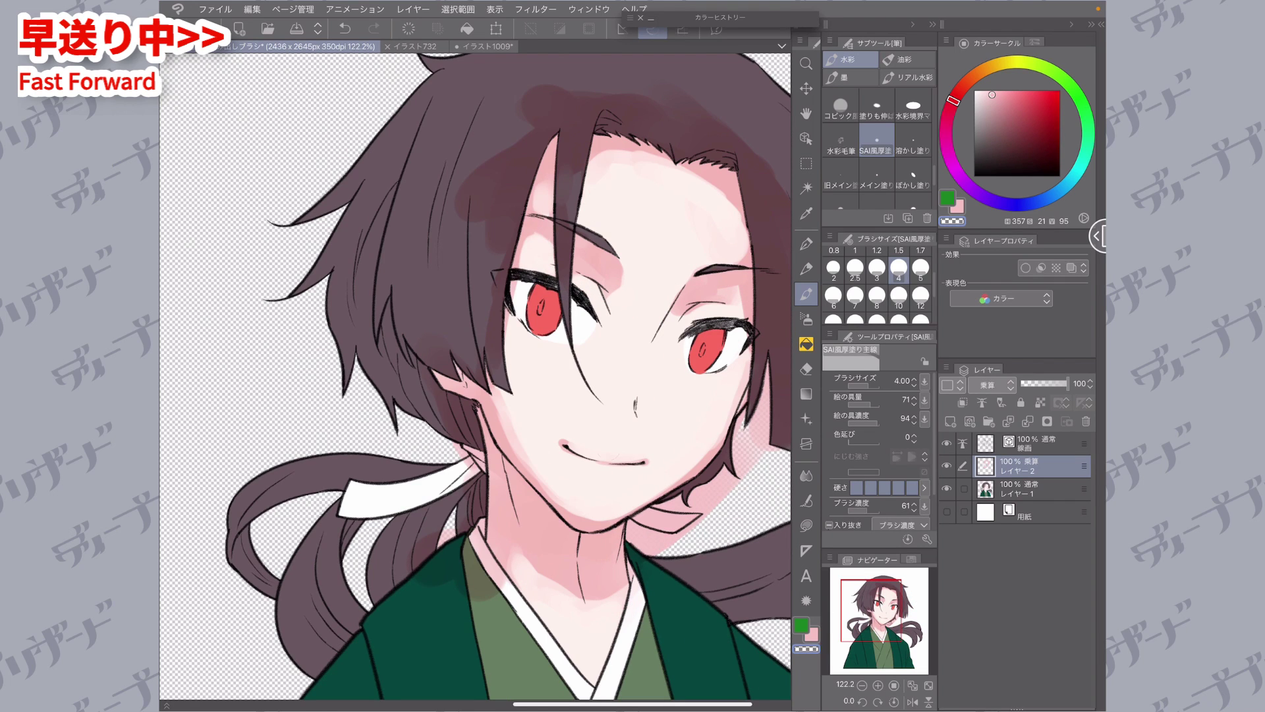
- Pick a new shadow colour, brush it across the neck below the jaw at size 5 and undo the last two strokes
{"action": "left_click", "coordinate": [947, 147]}
{"action": "left_click", "coordinate": [997, 124]}
{"action": "left_click", "coordinate": [920, 269]}
{"action": "left_click_drag", "start_coordinate": [500, 466], "coordinate": [558, 530]}
{"action": "left_click_drag", "start_coordinate": [517, 507], "coordinate": [568, 541]}
{"action": "mouse_move", "coordinate": [608, 541]}
{"action": "left_mouse_down"}
{"action": "mouse_move", "coordinate": [622, 530]}
{"action": "mouse_move", "coordinate": [554, 547]}
{"action": "left_mouse_up"}
{"action": "mouse_move", "coordinate": [466, 402]}
{"action": "left_mouse_down"}
{"action": "mouse_move", "coordinate": [486, 465]}
{"action": "mouse_move", "coordinate": [526, 505]}
{"action": "left_mouse_up"}
{"action": "mouse_move", "coordinate": [501, 504]}
{"action": "left_mouse_down"}
{"action": "mouse_move", "coordinate": [597, 568]}
{"action": "mouse_move", "coordinate": [618, 560]}
{"action": "left_mouse_up"}
{"action": "key", "text": "ctrl+z"}
{"action": "key", "text": "ctrl+z"}
- Pick a bluish purple and paint the cast shadow on the neck beneath the jaw
{"action": "left_click", "coordinate": [973, 189]}
{"action": "left_click", "coordinate": [993, 116]}
{"action": "left_click_drag", "start_coordinate": [512, 507], "coordinate": [563, 554]}
{"action": "mouse_move", "coordinate": [504, 489]}
{"action": "left_mouse_down"}
{"action": "mouse_move", "coordinate": [599, 573]}
{"action": "mouse_move", "coordinate": [624, 545]}
{"action": "left_mouse_up"}
- Pick a deeper pink with hue 355, saturation 36 and brightness 97, and accent the eyelids, hairline and neck shadow edge with a finer brush
{"action": "left_click", "coordinate": [952, 103]}
{"action": "left_click", "coordinate": [1005, 94]}
{"action": "left_click", "coordinate": [898, 250]}
{"action": "left_click_drag", "start_coordinate": [697, 302], "coordinate": [741, 289]}
{"action": "mouse_move", "coordinate": [680, 168]}
{"action": "left_mouse_down"}
{"action": "mouse_move", "coordinate": [739, 217]}
{"action": "mouse_move", "coordinate": [613, 152]}
{"action": "left_mouse_up"}
{"action": "left_click_drag", "start_coordinate": [729, 207], "coordinate": [747, 233]}
{"action": "left_click_drag", "start_coordinate": [614, 149], "coordinate": [533, 212]}
{"action": "left_click_drag", "start_coordinate": [549, 231], "coordinate": [519, 266]}
{"action": "left_click_drag", "start_coordinate": [509, 310], "coordinate": [505, 330]}
{"action": "mouse_move", "coordinate": [489, 506]}
{"action": "left_mouse_down"}
{"action": "mouse_move", "coordinate": [527, 544]}
{"action": "mouse_move", "coordinate": [626, 569]}
{"action": "mouse_move", "coordinate": [599, 603]}
{"action": "left_mouse_up"}
- Blend the lower edge of the neck shadow with the transparent colour at brush size 6
{"action": "left_click", "coordinate": [953, 222]}
{"action": "left_click", "coordinate": [878, 297]}
{"action": "left_click", "coordinate": [834, 296]}
{"action": "left_click_drag", "start_coordinate": [625, 582], "coordinate": [528, 568]}
{"action": "left_click_drag", "start_coordinate": [491, 528], "coordinate": [563, 587]}
{"action": "scroll", "coordinate": [560, 490], "scroll_direction": "down", "scroll_amount": 1}
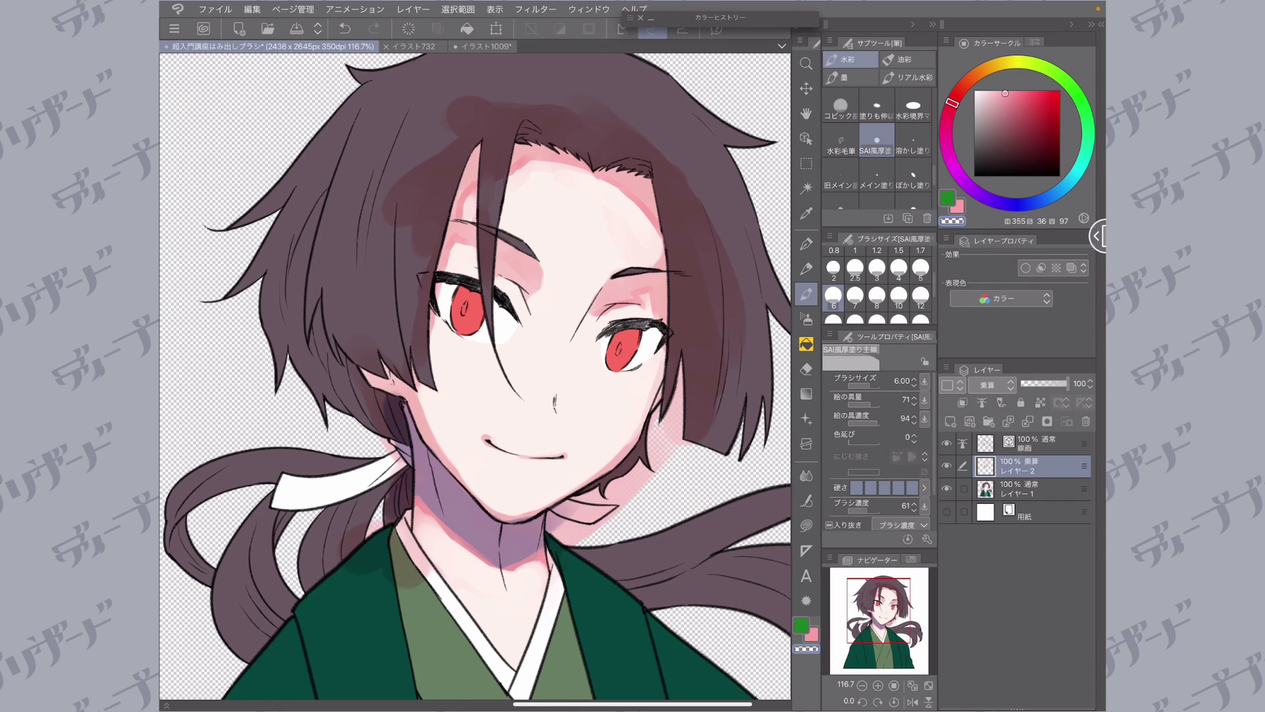
- Erase the pink overflow from the side hair and beside the jaw on レイヤー 2 with the ざっくり 2 eraser
{"action": "key", "text": "e"}
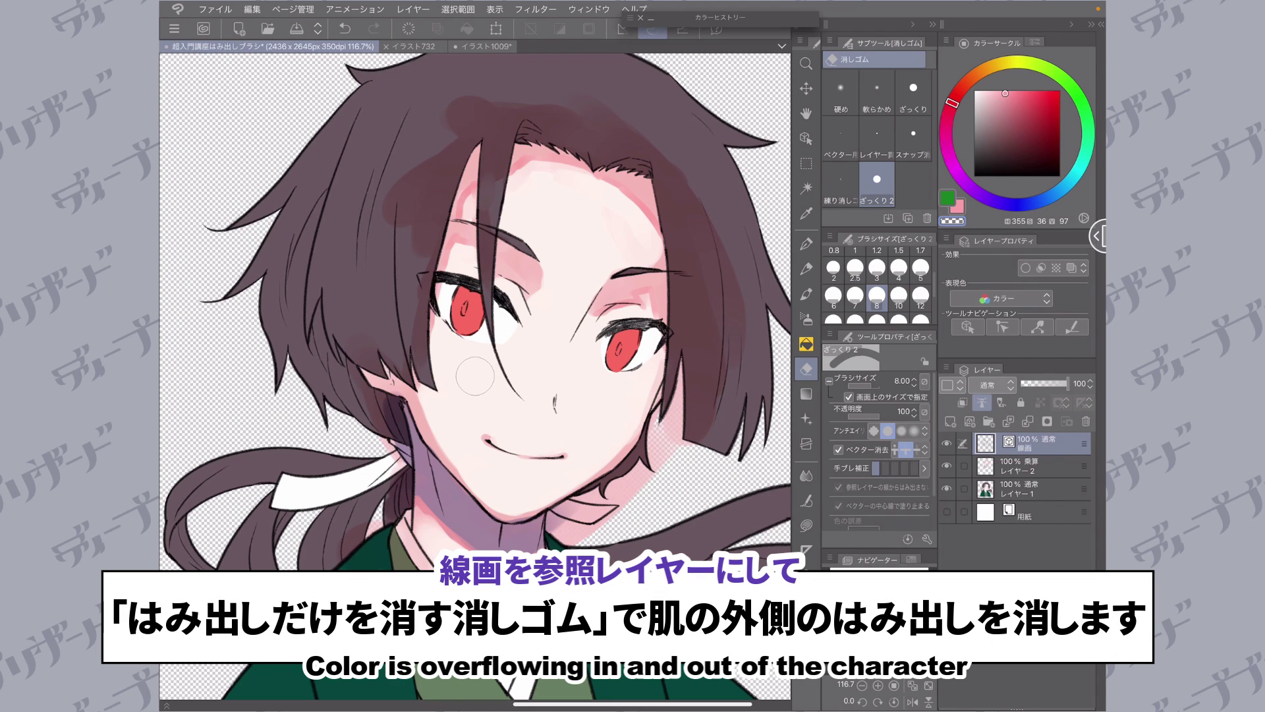
{"action": "left_click", "coordinate": [1033, 467]}
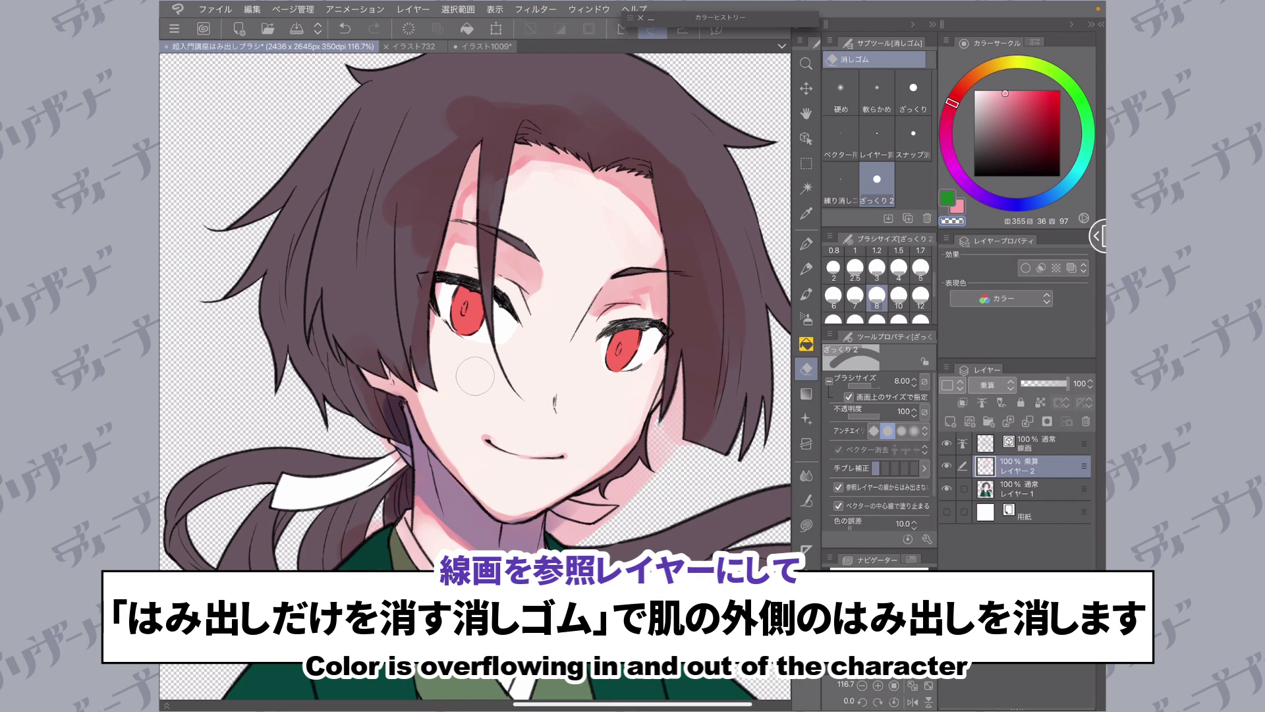
{"action": "mouse_move", "coordinate": [731, 251]}
{"action": "left_mouse_down"}
{"action": "mouse_move", "coordinate": [737, 325]}
{"action": "mouse_move", "coordinate": [714, 303]}
{"action": "mouse_move", "coordinate": [689, 187]}
{"action": "mouse_move", "coordinate": [688, 277]}
{"action": "mouse_move", "coordinate": [711, 292]}
{"action": "left_mouse_up"}
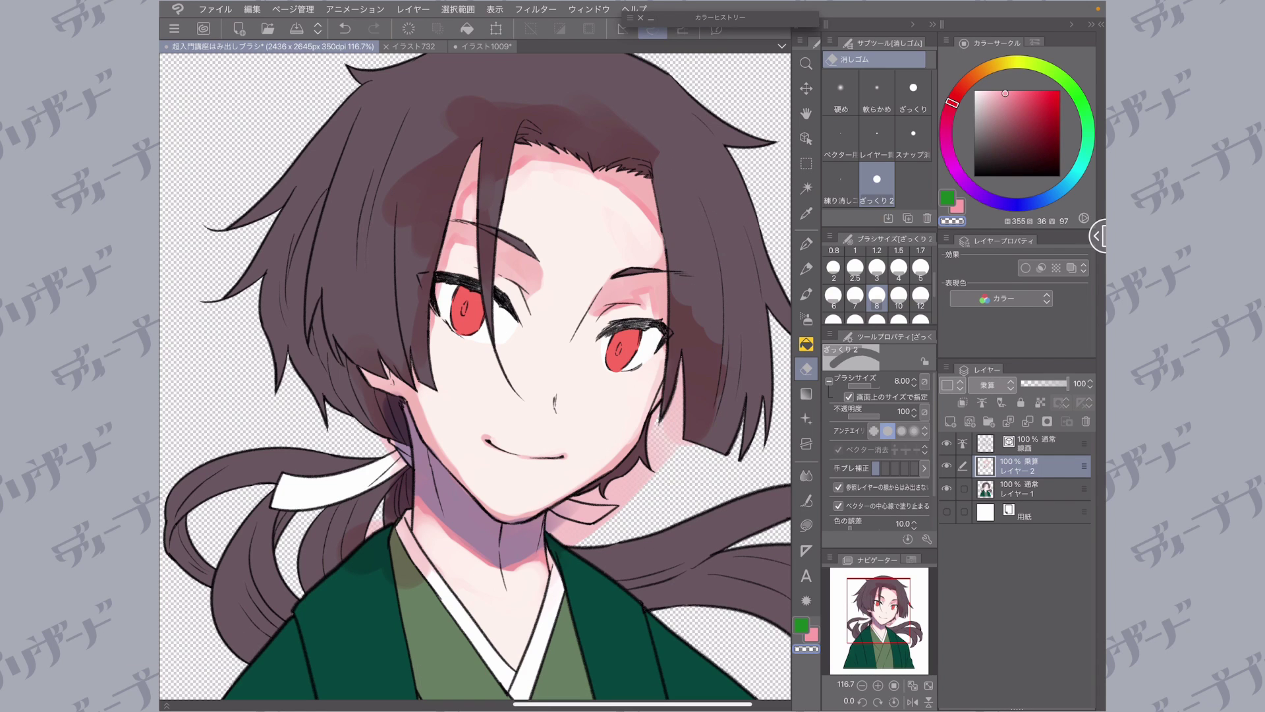
{"action": "mouse_move", "coordinate": [714, 220]}
{"action": "left_mouse_down"}
{"action": "mouse_move", "coordinate": [688, 289]}
{"action": "mouse_move", "coordinate": [676, 434]}
{"action": "mouse_move", "coordinate": [675, 376]}
{"action": "mouse_move", "coordinate": [671, 392]}
{"action": "mouse_move", "coordinate": [705, 321]}
{"action": "mouse_move", "coordinate": [711, 402]}
{"action": "left_mouse_up"}
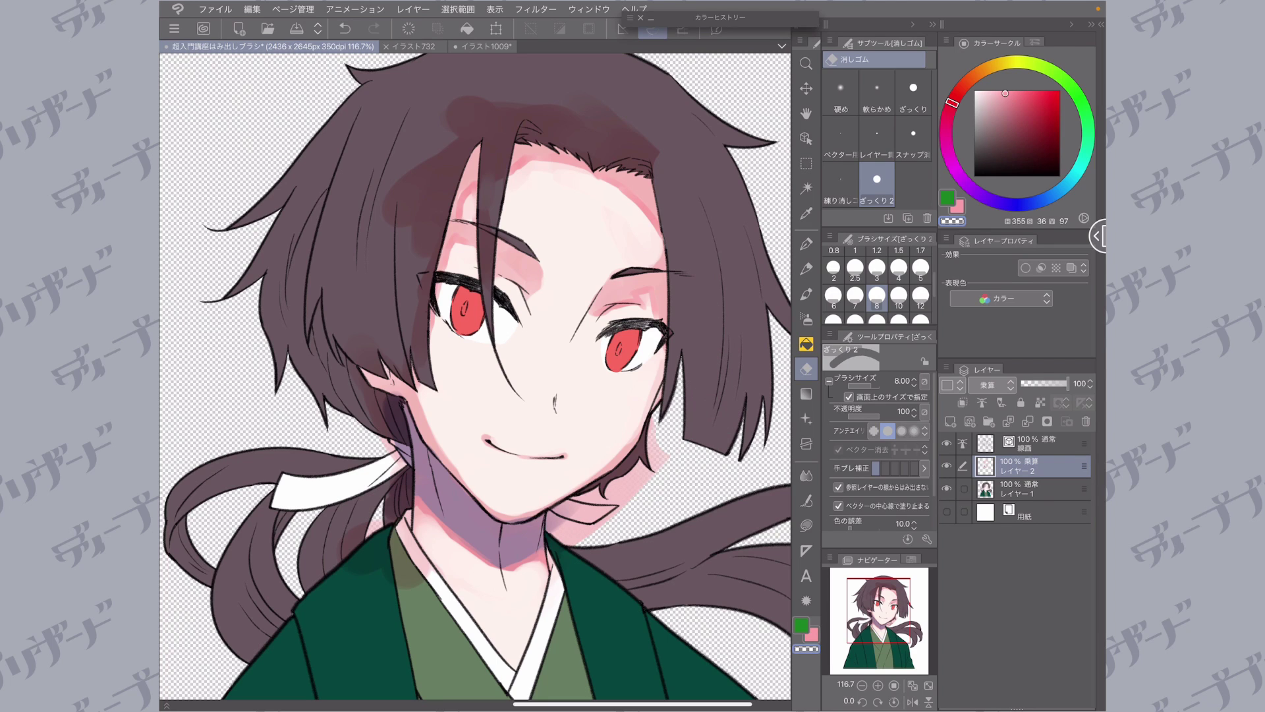
{"action": "mouse_move", "coordinate": [659, 461]}
{"action": "left_mouse_down"}
{"action": "mouse_move", "coordinate": [596, 521]}
{"action": "mouse_move", "coordinate": [577, 508]}
{"action": "mouse_move", "coordinate": [607, 489]}
{"action": "mouse_move", "coordinate": [565, 519]}
{"action": "mouse_move", "coordinate": [593, 521]}
{"action": "mouse_move", "coordinate": [572, 523]}
{"action": "mouse_move", "coordinate": [600, 500]}
{"action": "left_mouse_up"}
- Erase the pink overflow on the hair above the forehead and on the bangs beside the face
{"action": "scroll", "coordinate": [475, 376], "scroll_direction": "up", "scroll_amount": 2}
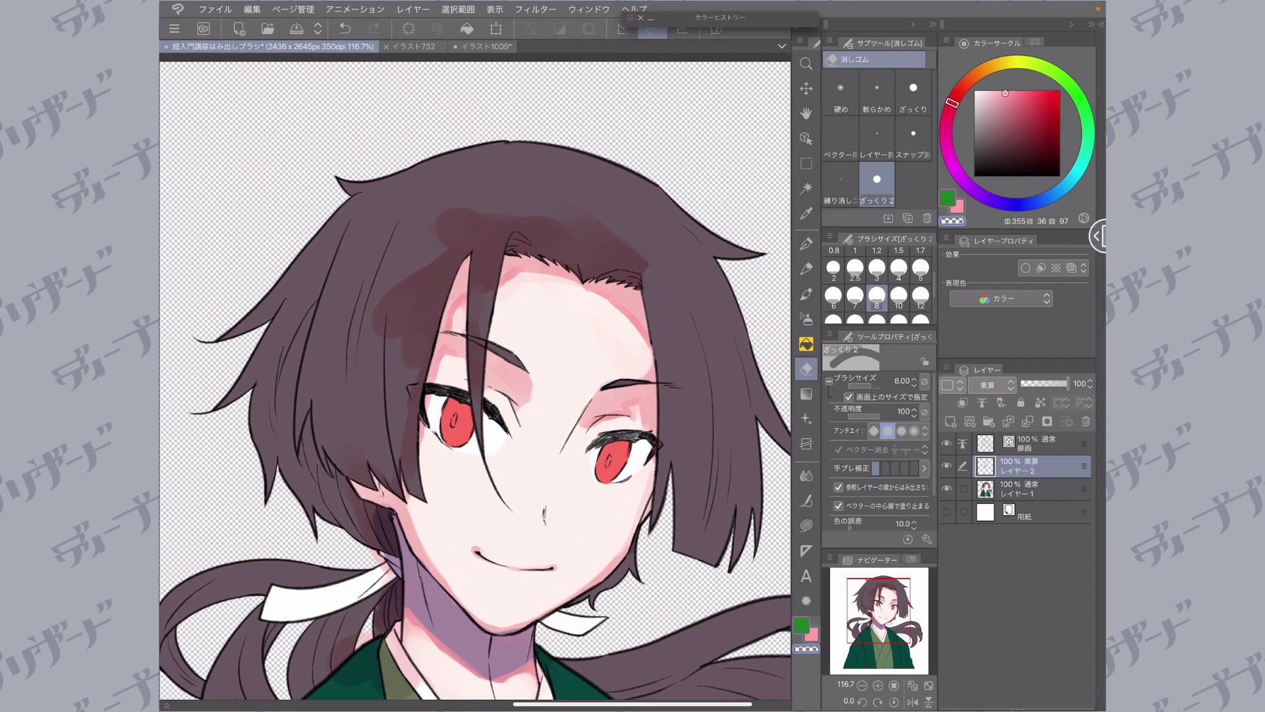
{"action": "mouse_move", "coordinate": [495, 219]}
{"action": "left_mouse_down"}
{"action": "mouse_move", "coordinate": [528, 209]}
{"action": "mouse_move", "coordinate": [512, 235]}
{"action": "mouse_move", "coordinate": [638, 277]}
{"action": "mouse_move", "coordinate": [590, 231]}
{"action": "left_mouse_up"}
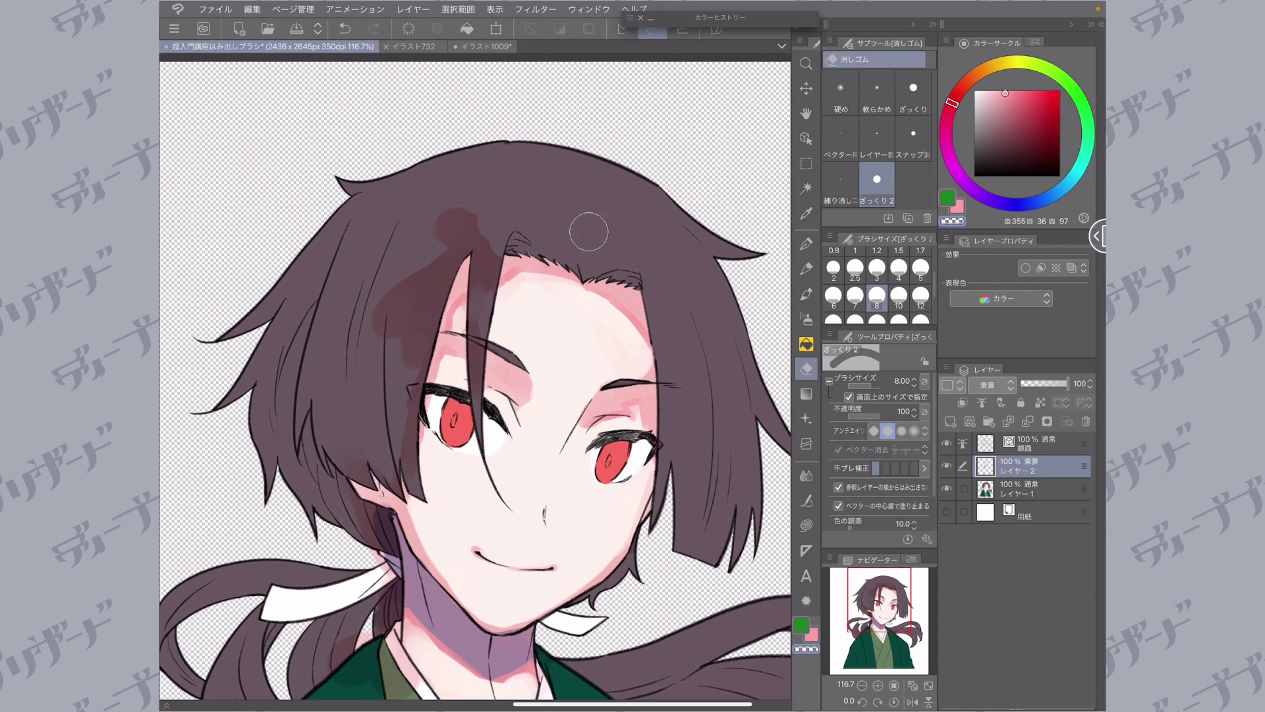
{"action": "scroll", "coordinate": [474, 376], "scroll_direction": "down", "scroll_amount": 1}
{"action": "scroll", "coordinate": [475, 376], "scroll_direction": "left", "scroll_amount": 1}
{"action": "mouse_move", "coordinate": [542, 145]}
{"action": "left_mouse_down"}
{"action": "mouse_move", "coordinate": [575, 145]}
{"action": "mouse_move", "coordinate": [580, 162]}
{"action": "mouse_move", "coordinate": [571, 303]}
{"action": "left_mouse_up"}
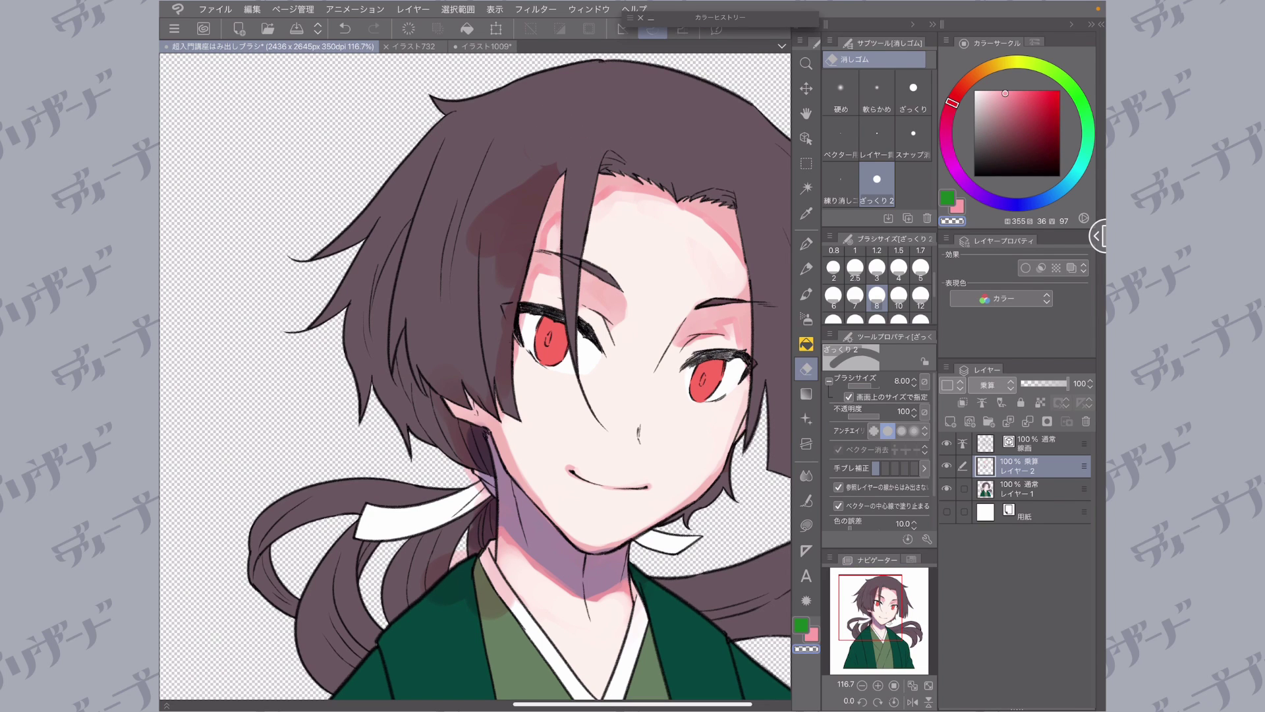
{"action": "mouse_move", "coordinate": [545, 164]}
{"action": "left_mouse_down"}
{"action": "mouse_move", "coordinate": [496, 262]}
{"action": "mouse_move", "coordinate": [485, 262]}
{"action": "mouse_move", "coordinate": [531, 196]}
{"action": "mouse_move", "coordinate": [492, 311]}
{"action": "mouse_move", "coordinate": [511, 253]}
{"action": "mouse_move", "coordinate": [475, 224]}
{"action": "mouse_move", "coordinate": [482, 391]}
{"action": "left_mouse_up"}
{"action": "key", "text": "ctrl+z"}
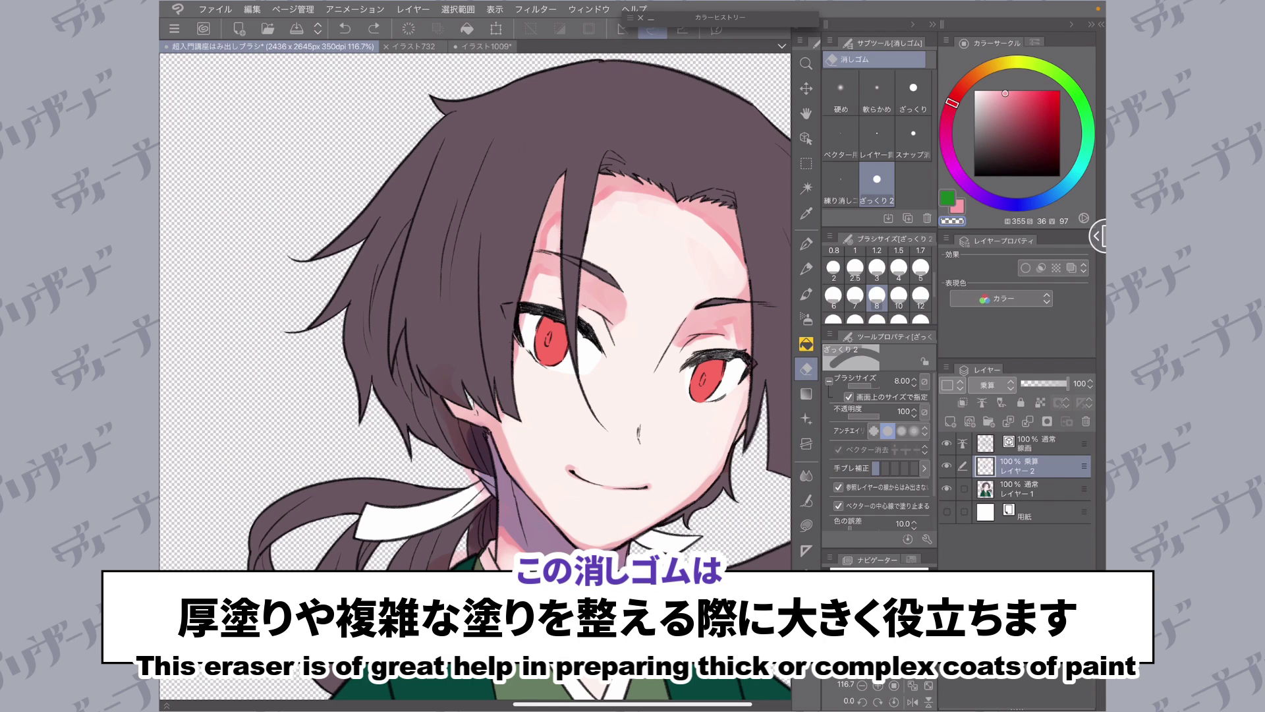
{"action": "key", "text": "ctrl+z"}
- Erase the remaining overflow around the ear, ponytail and kimono, enlarging the eraser to size 10
{"action": "scroll", "coordinate": [475, 376], "scroll_direction": "up", "scroll_amount": 3}
{"action": "scroll", "coordinate": [322, 289], "scroll_direction": "up", "scroll_amount": 3}
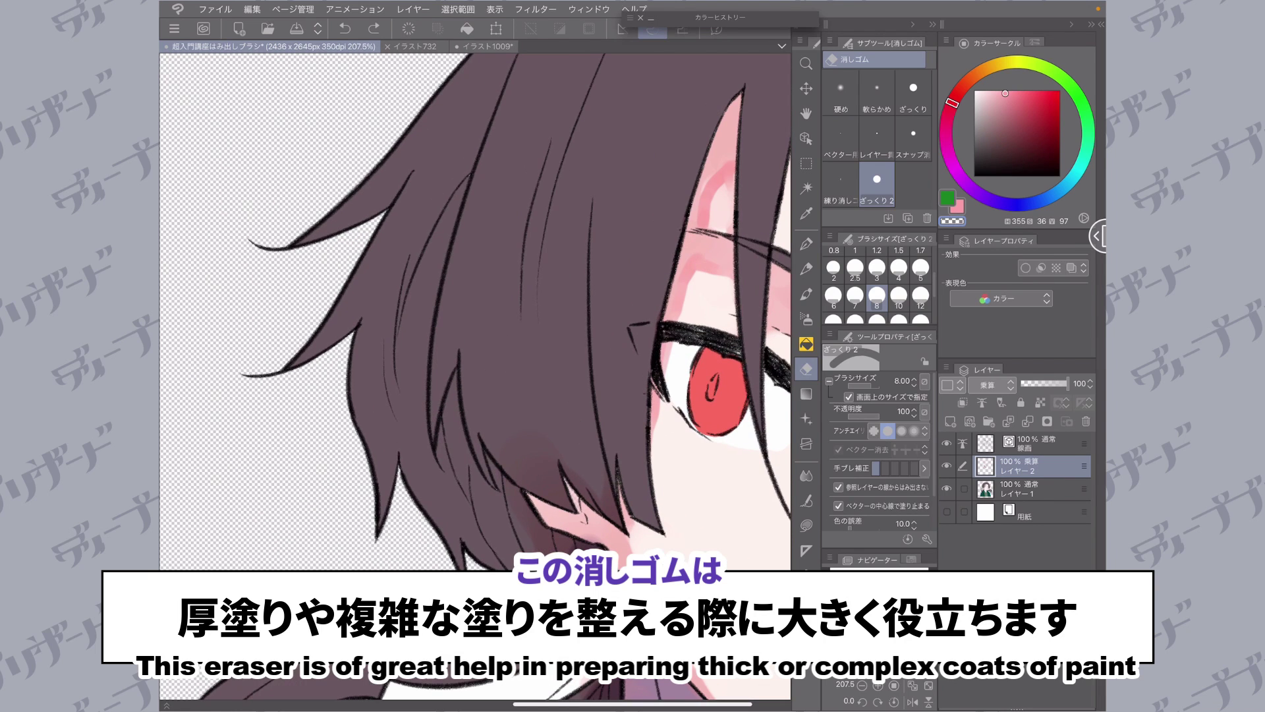
{"action": "left_click", "coordinate": [877, 267]}
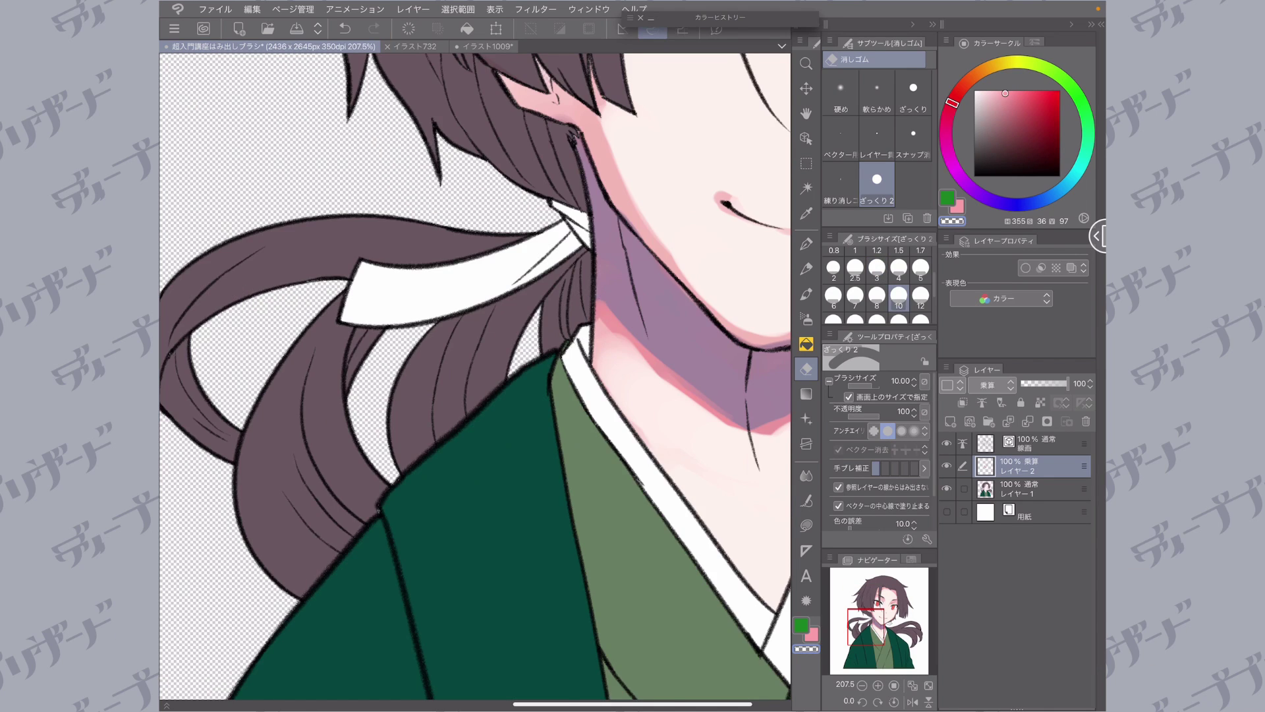
{"action": "scroll", "coordinate": [474, 376], "scroll_direction": "down", "scroll_amount": 3}
{"action": "scroll", "coordinate": [475, 369], "scroll_direction": "down", "scroll_amount": 3}
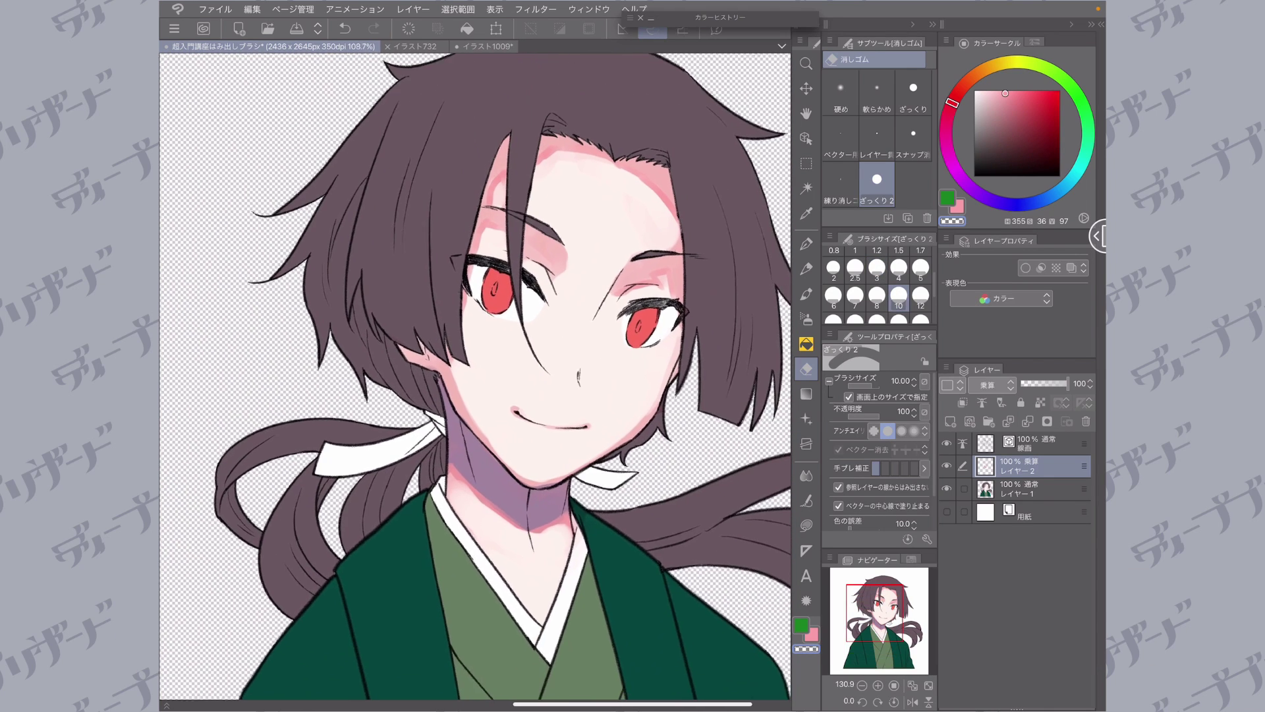